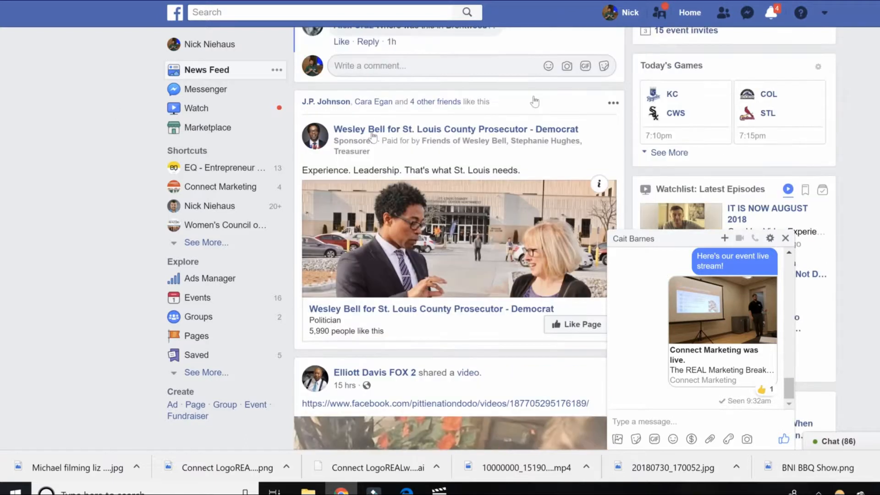
Open Ads Manager from the Facebook news feed
scroll(534, 102, "up", 5)
scroll(236, 180, "down", 4)
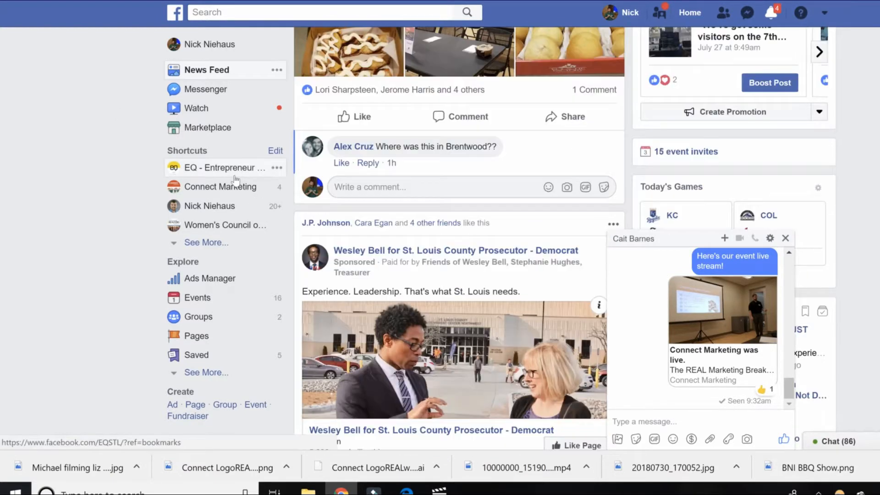
scroll(235, 180, "up", 9)
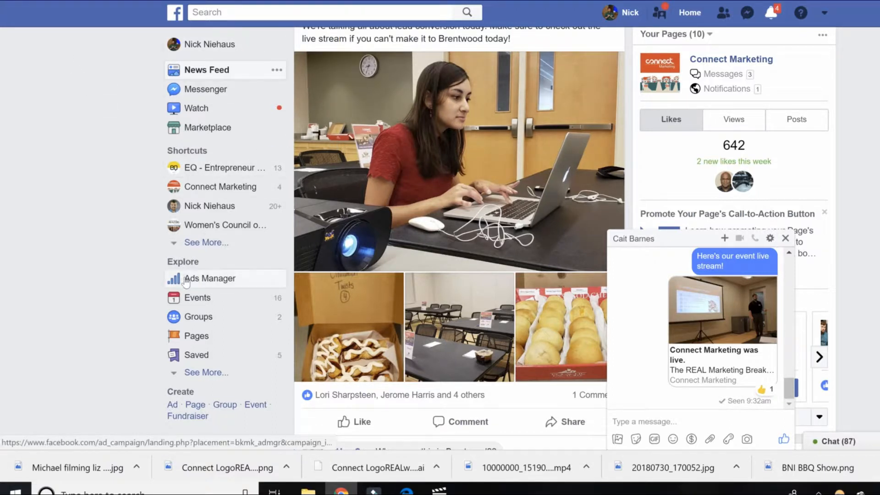
left_click(206, 279)
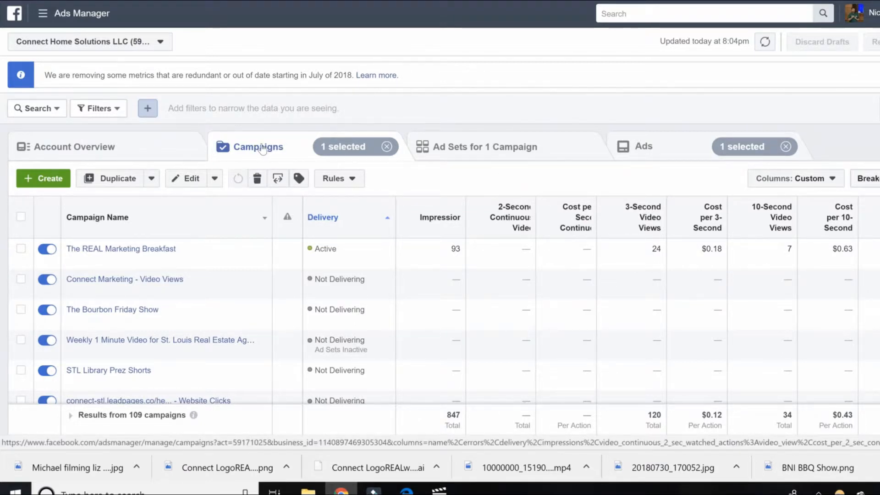
View the selected campaign's ad sets and ads, and return to the list of campaigns
left_click(464, 150)
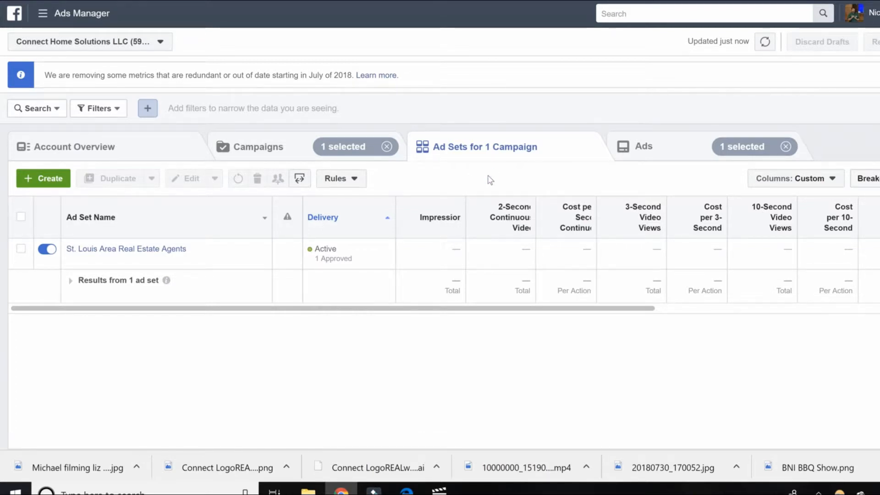
left_click(686, 145)
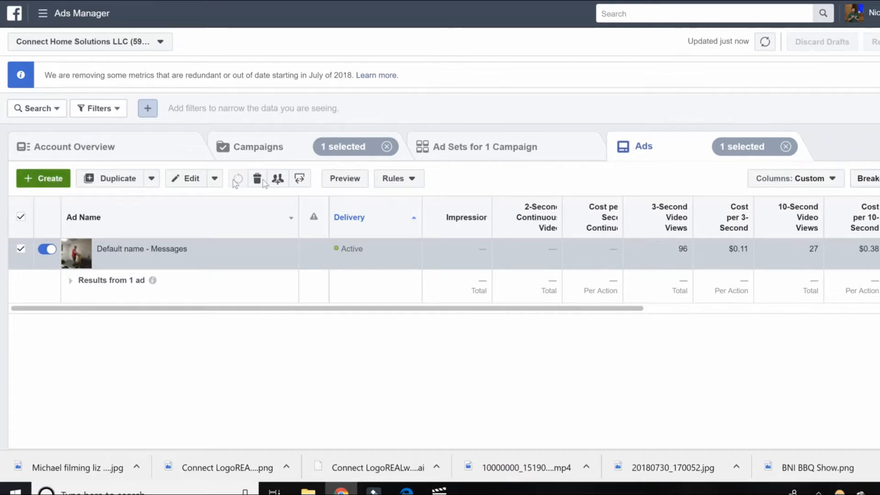
left_click(265, 152)
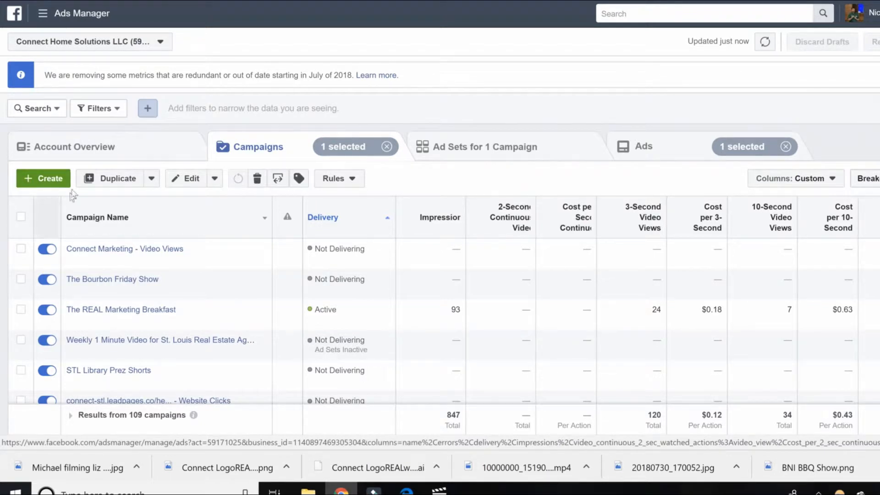
Create a new campaign, starting over instead of continuing the draft, and choose Lead generation as the marketing objective
left_click(23, 182)
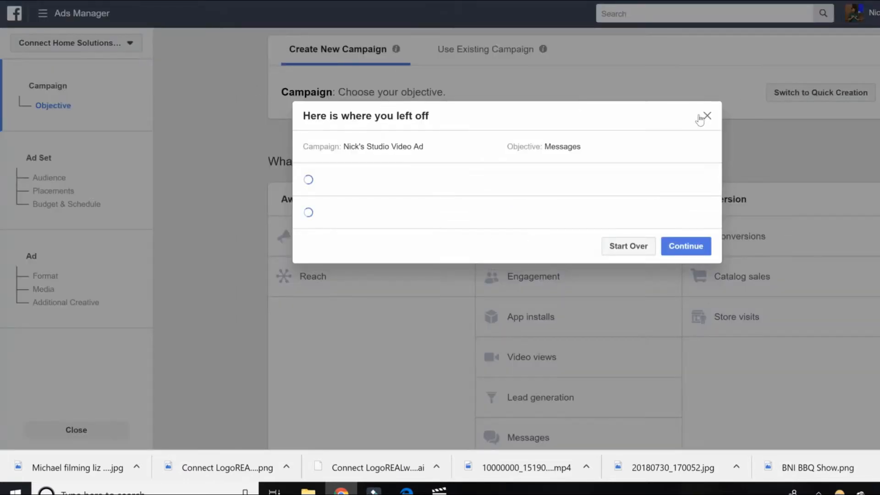
left_click(628, 246)
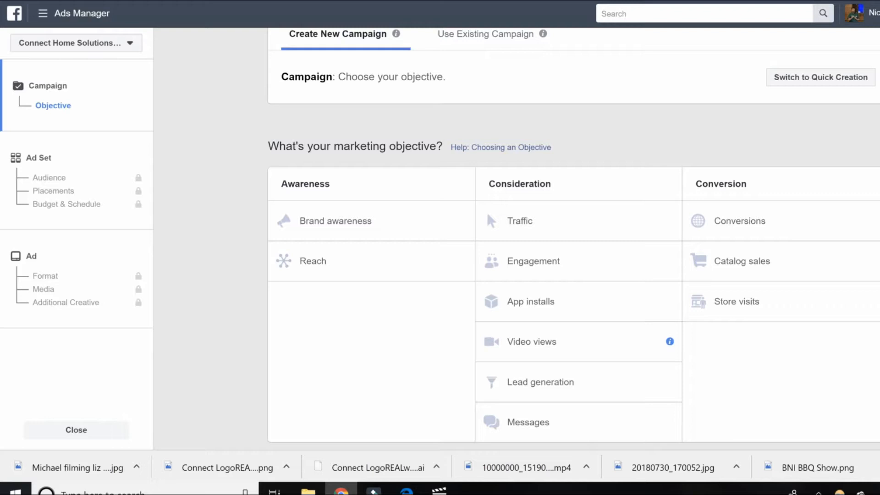
left_click_drag(388, 146, 436, 147)
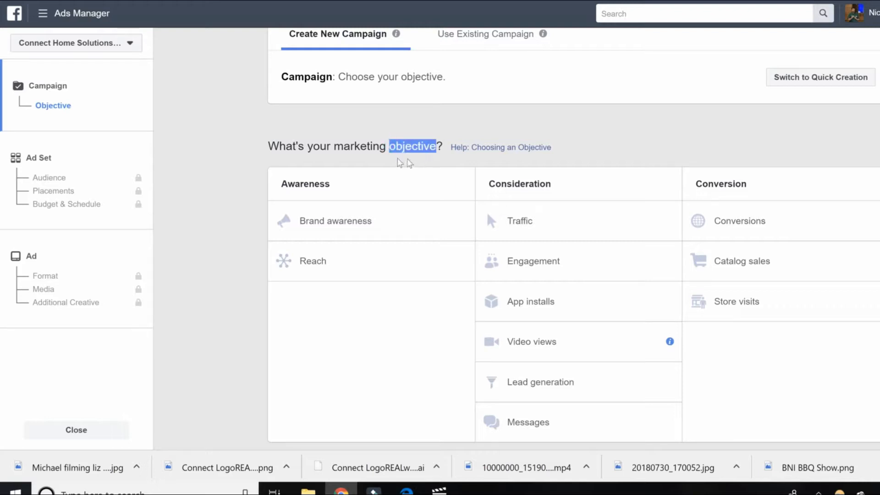
left_click(642, 142)
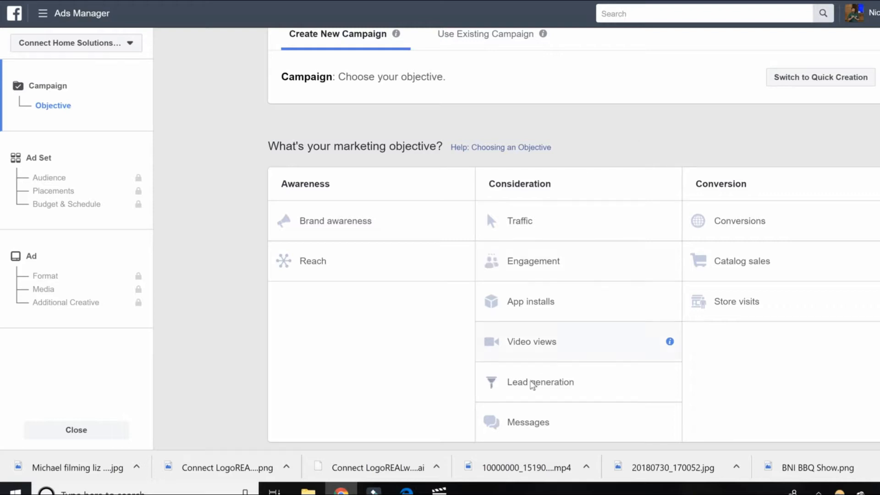
left_click(529, 384)
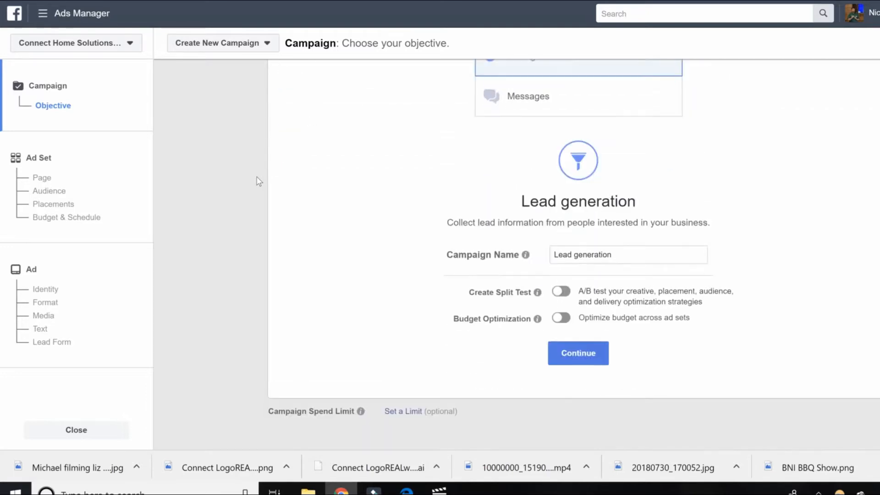
Name the campaign "First Time Home Buyer | Lead Generation" and continue to the ad set setup
left_click_drag(618, 240, 545, 244)
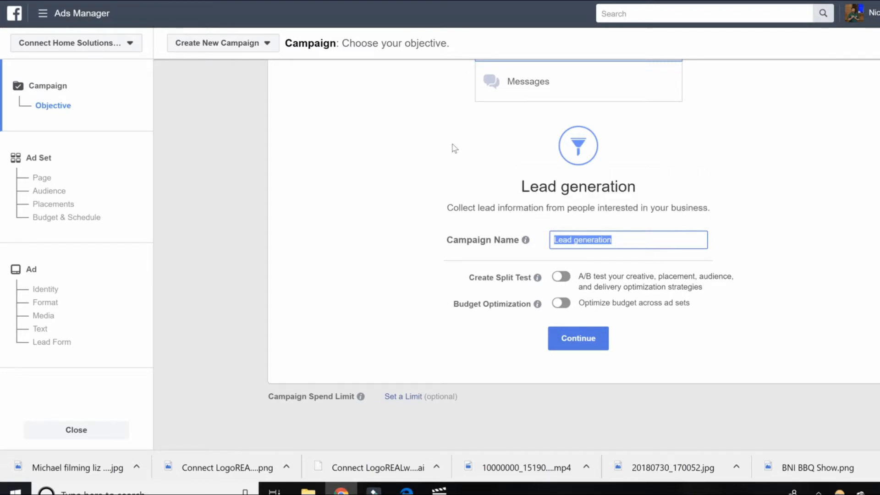
type("First")
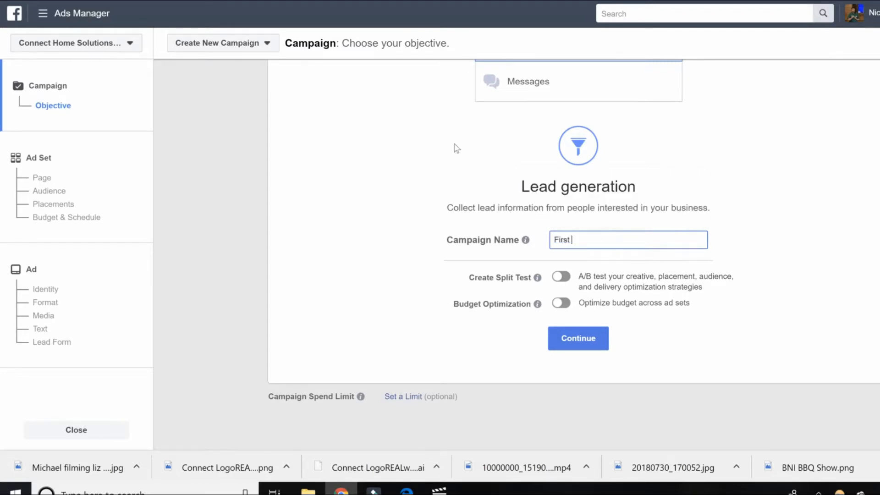
type(" Time Home Buyer | Lead Generation")
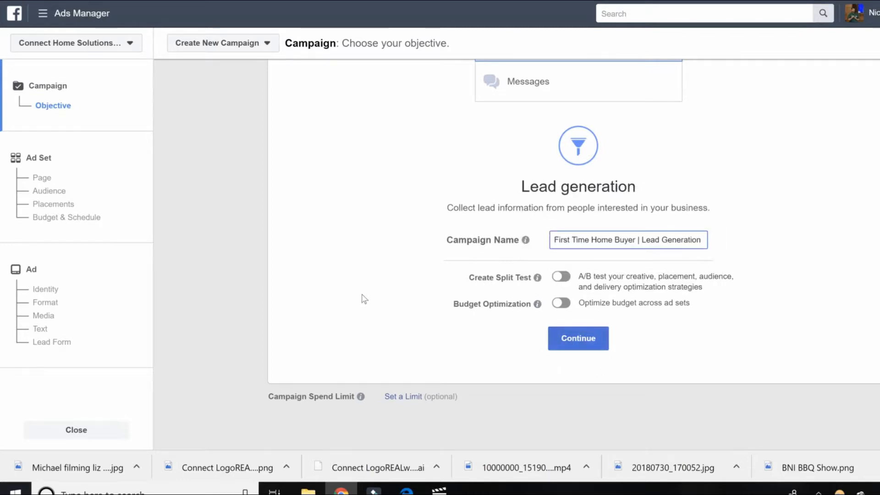
scroll(364, 298, "up", 8)
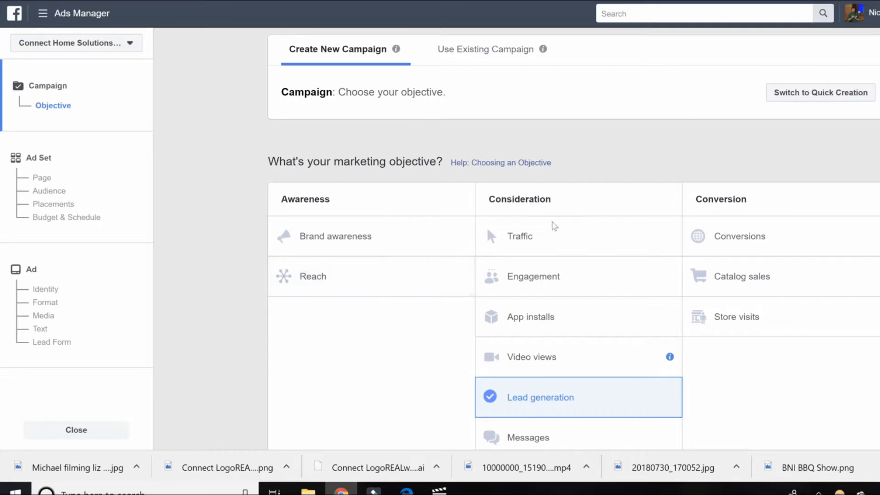
scroll(314, 339, "down", 7)
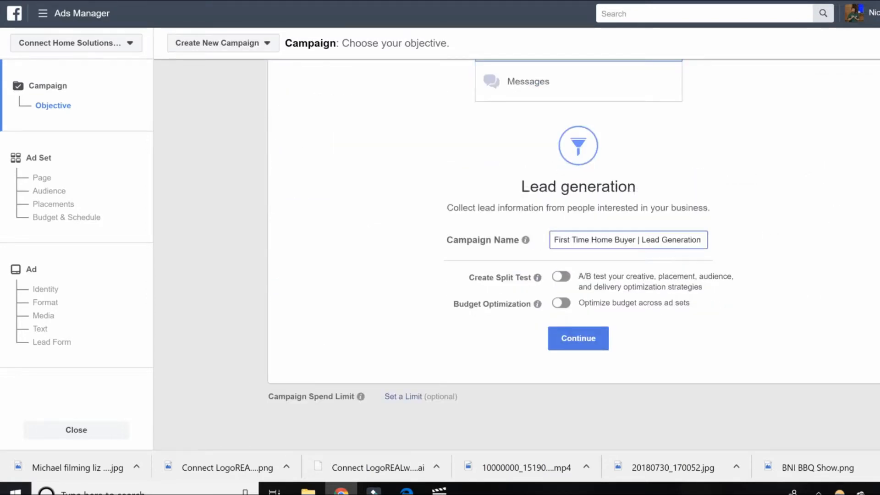
left_click(571, 338)
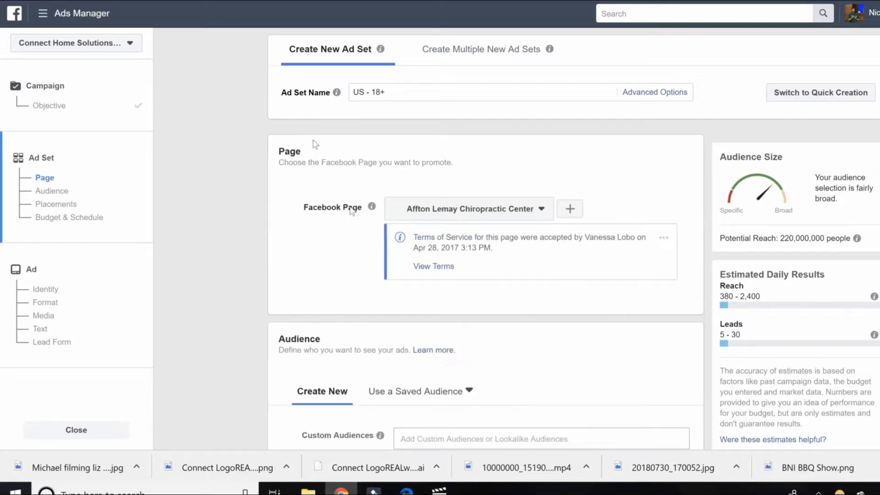
scroll(288, 138, "down", 1)
scroll(289, 138, "down", 1)
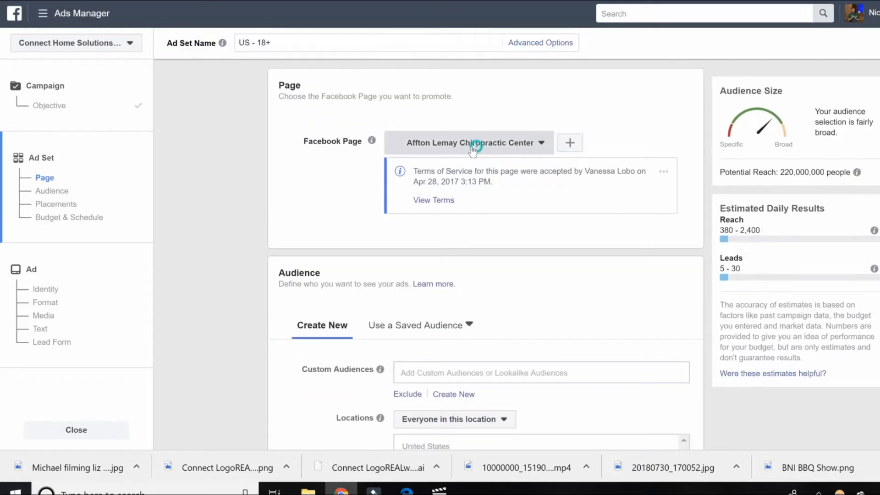
left_click(472, 143)
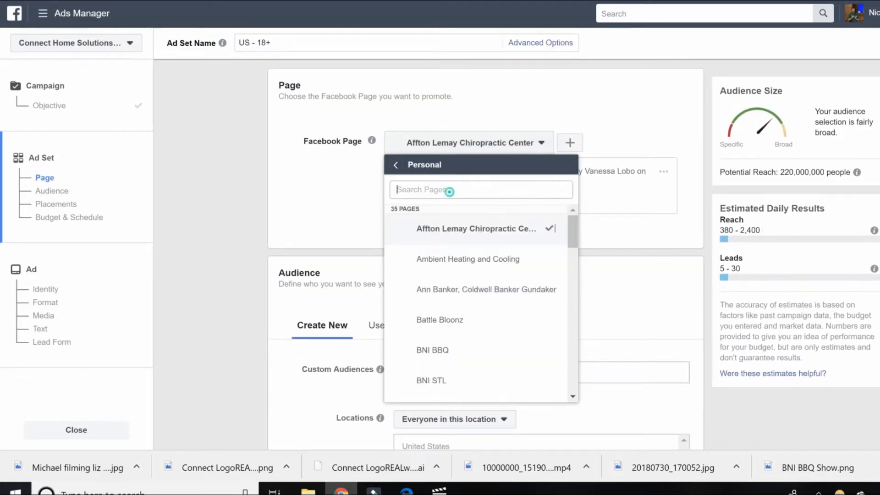
type("conn")
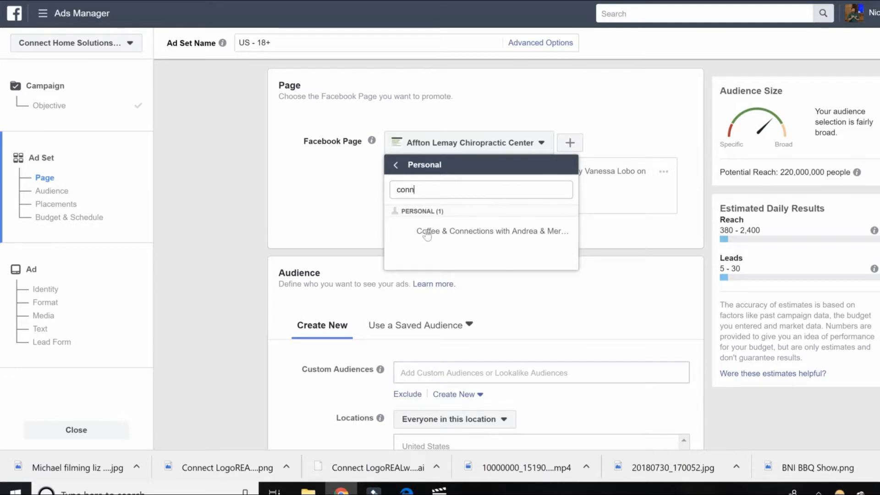
left_click(439, 190)
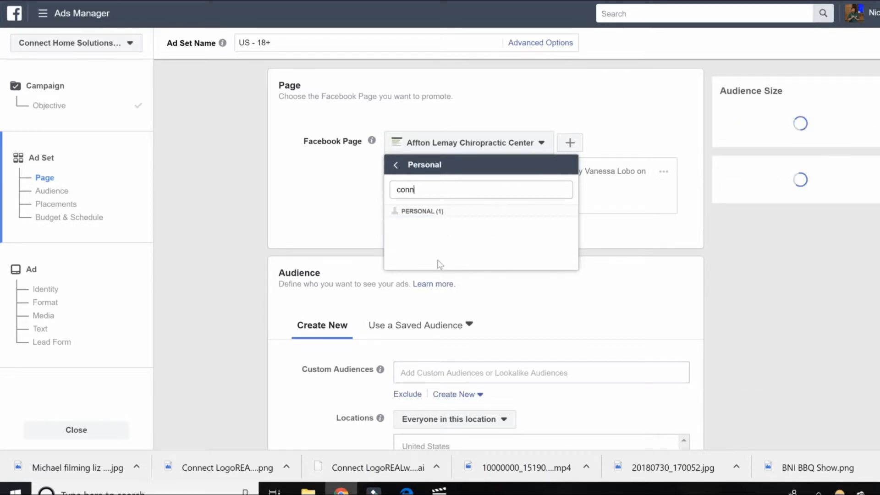
key("BackSpace")
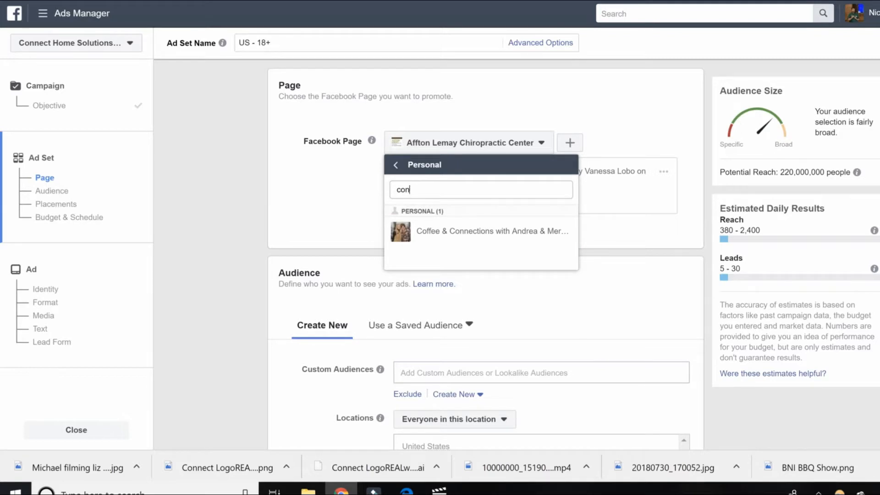
key("BackSpace")
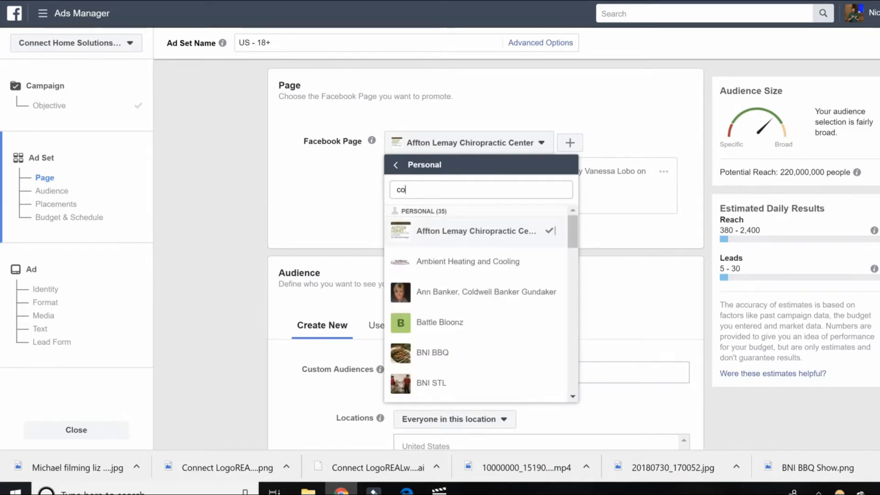
key("BackSpace")
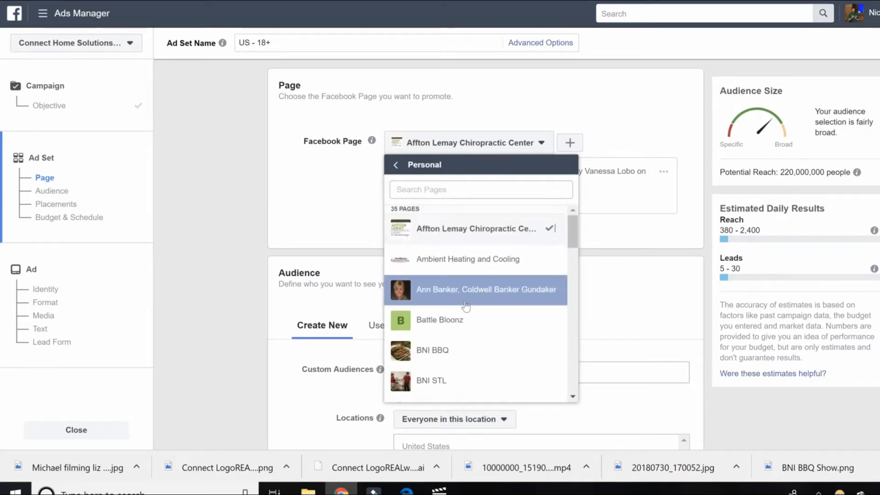
scroll(467, 302, "down", 6)
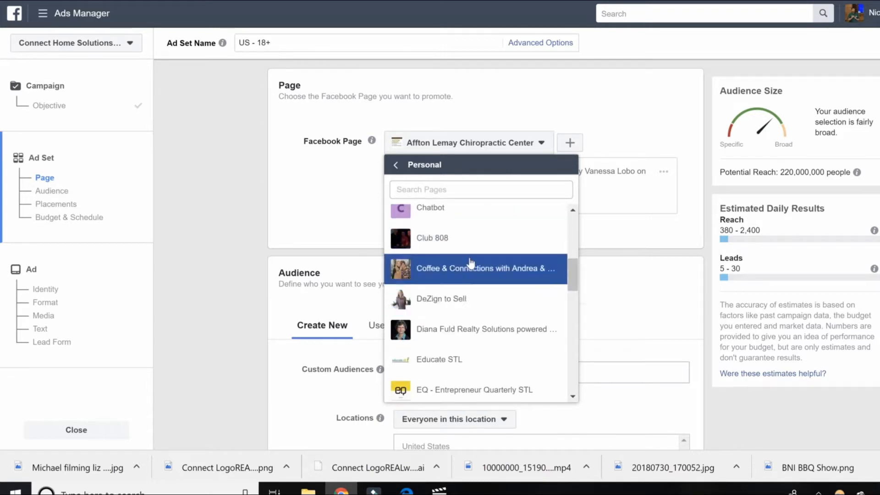
scroll(471, 261, "down", 2)
scroll(471, 268, "down", 5)
scroll(471, 269, "up", 10)
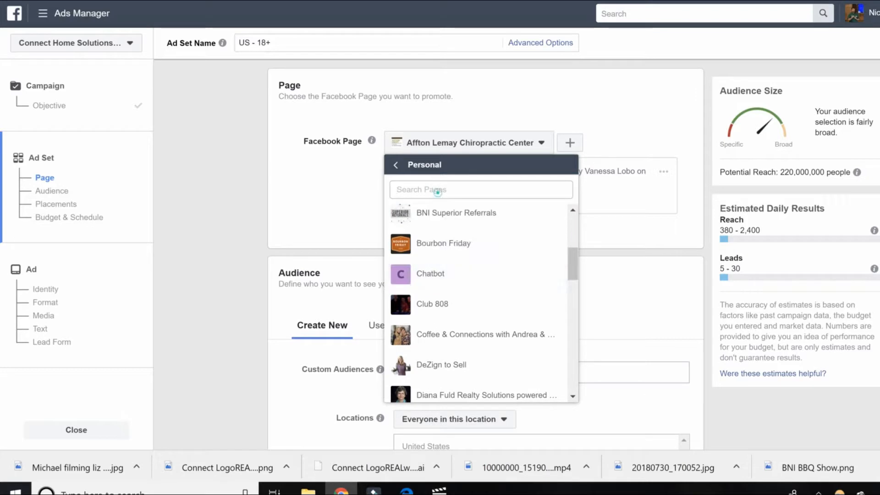
left_click(484, 104)
Choose the page bearing the account owner's own name, without the Realtor suffix, as the Facebook Page to promote
left_click(477, 147)
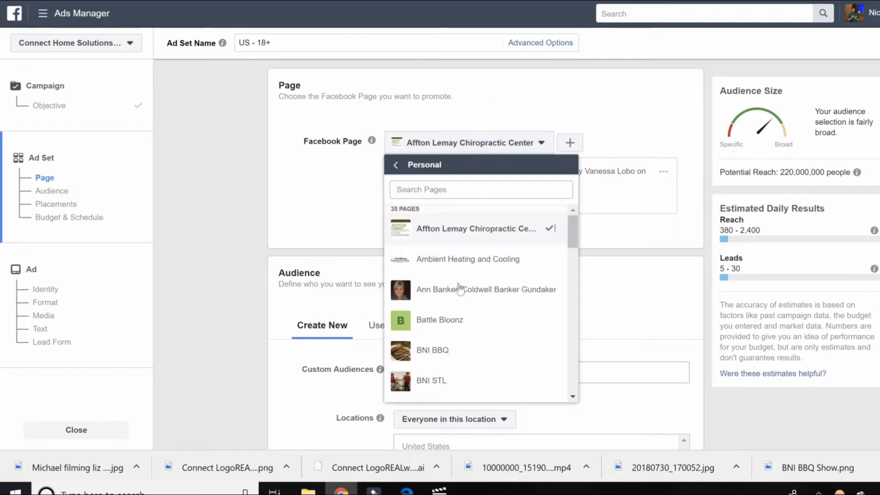
scroll(461, 289, "down", 5)
scroll(460, 289, "down", 2)
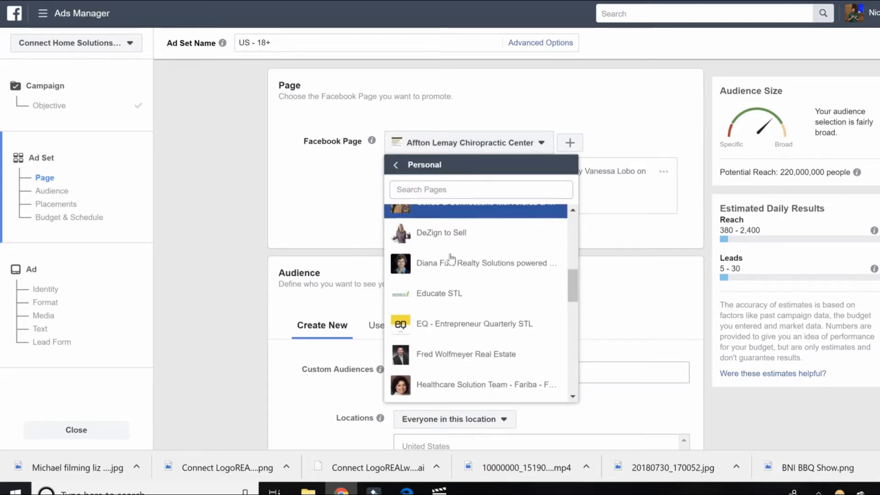
scroll(467, 341, "down", 4)
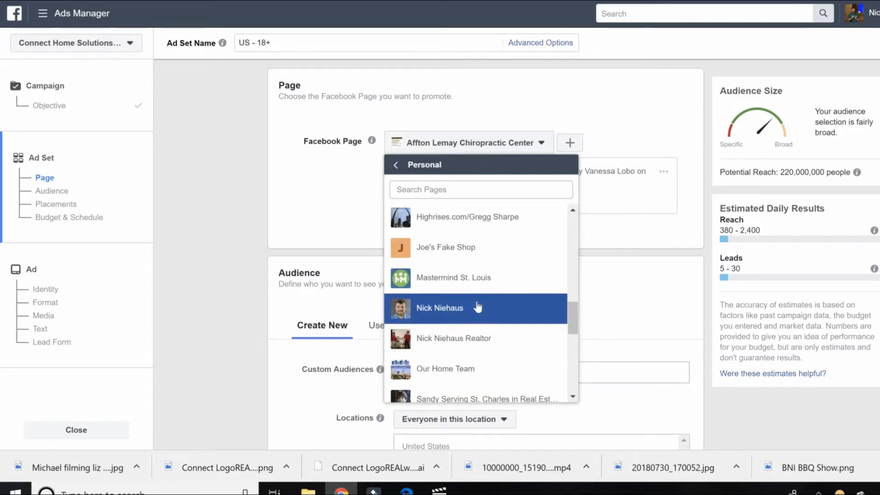
left_click(439, 309)
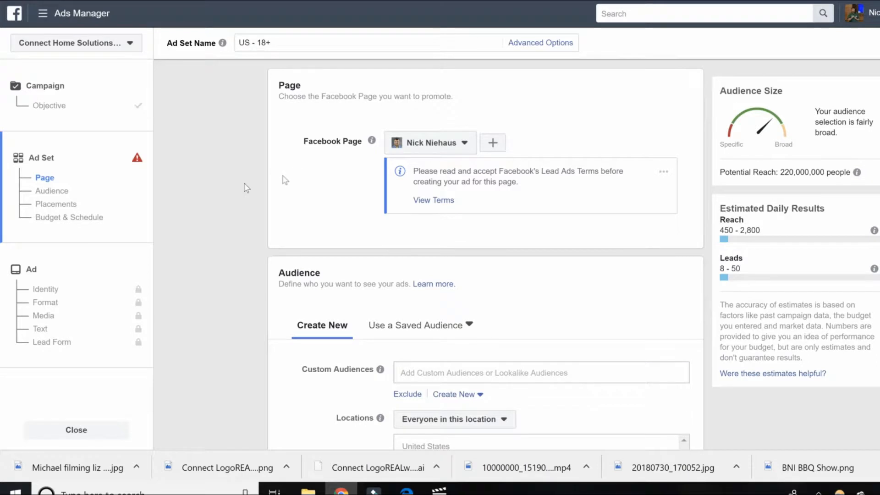
View and accept Facebook's Lead Ads Terms for the chosen page
scroll(243, 188, "down", 2)
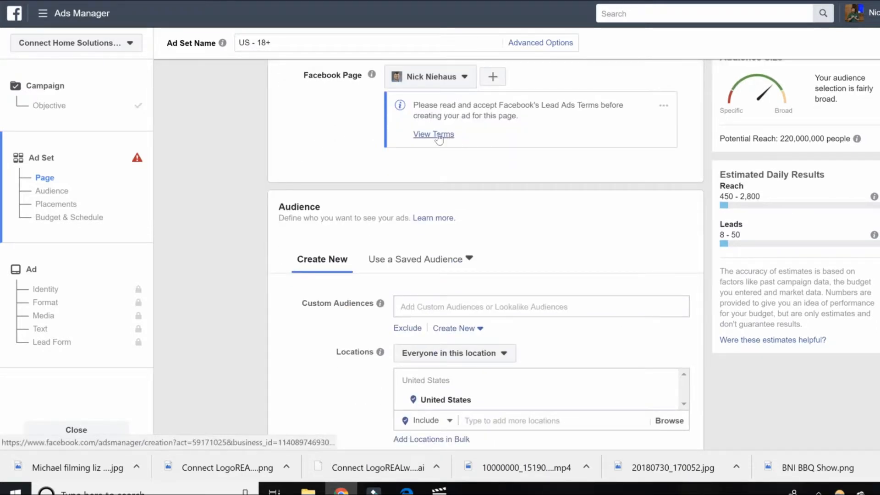
left_click(442, 134)
left_click(693, 359)
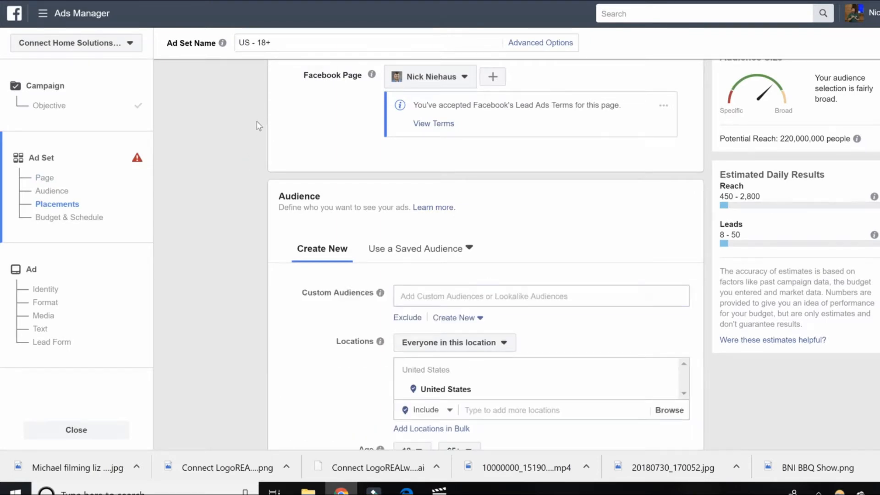
Review the ad set's page settings and its audience options for location, age, gender and potential reach
scroll(259, 126, "down", 2)
scroll(679, 151, "up", 6)
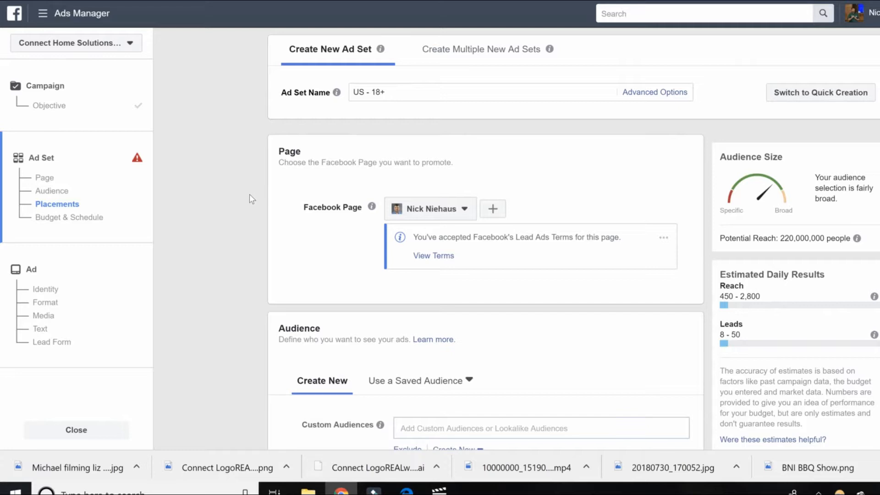
scroll(249, 194, "down", 2)
scroll(237, 179, "down", 2)
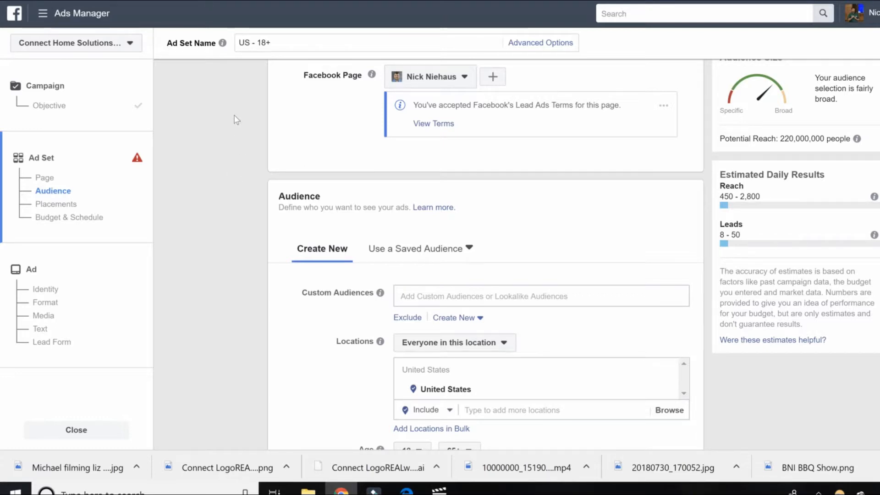
scroll(235, 119, "down", 2)
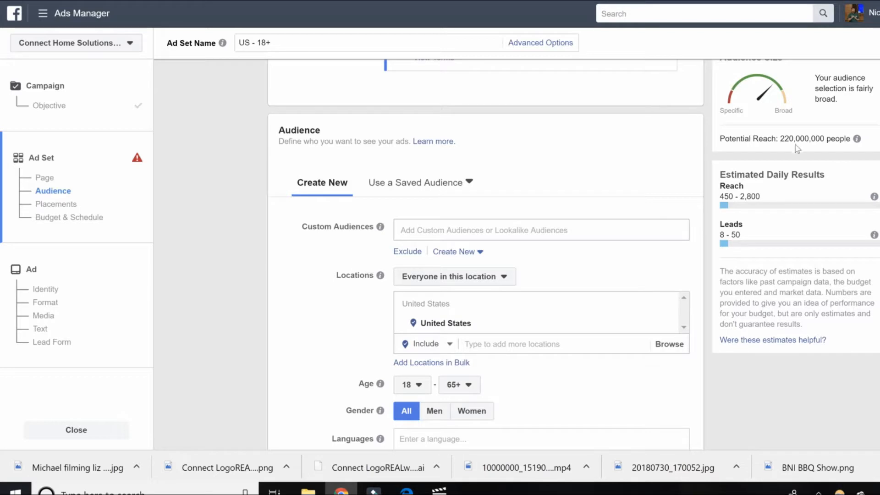
Examine the ad set's potential reach, daily budget, and estimated daily reach and leads
left_click_drag(773, 242, 716, 184)
left_click(785, 191)
scroll(250, 221, "down", 15)
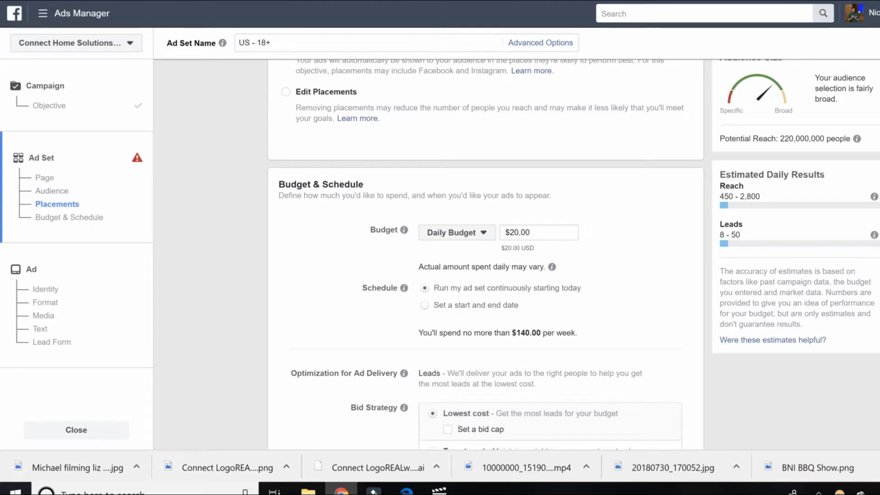
left_click(504, 239)
left_click(576, 209)
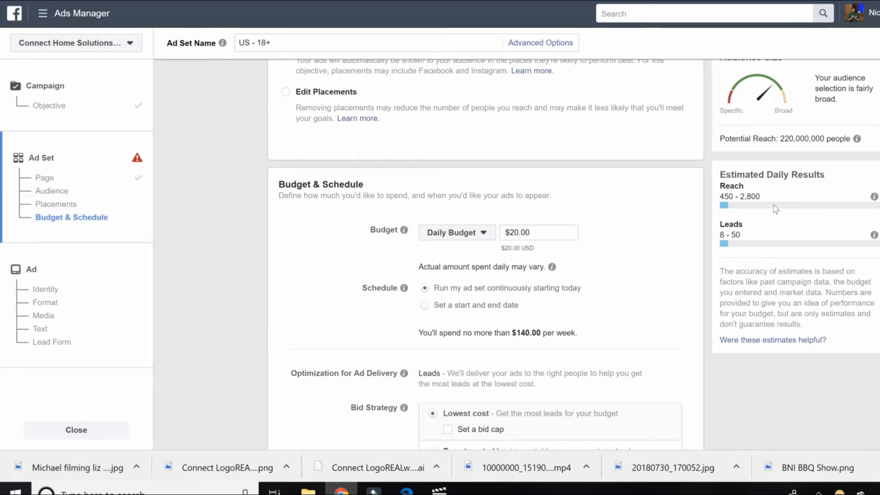
left_click_drag(769, 198, 729, 197)
left_click(722, 203)
left_click_drag(746, 237, 719, 235)
left_click(761, 237)
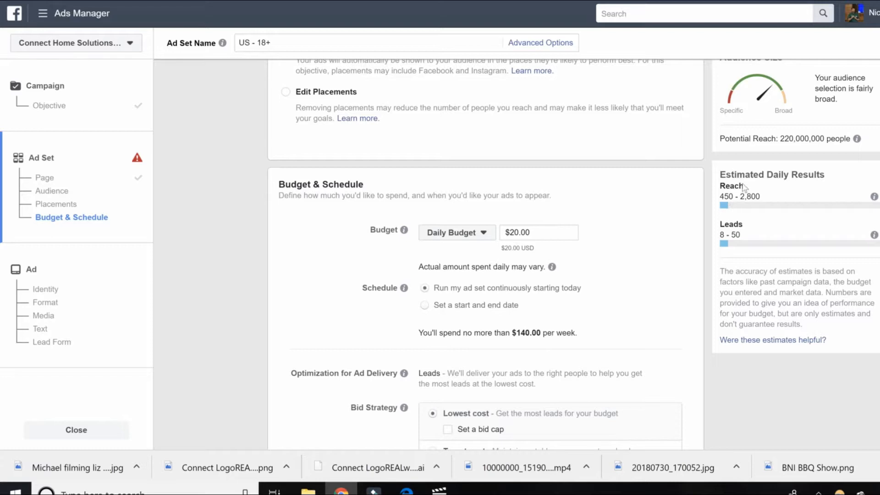
left_click_drag(762, 196, 724, 196)
left_click(733, 206)
Look through the available custom and lookalike audiences and the saved target audiences for the ad set
scroll(247, 249, "up", 5)
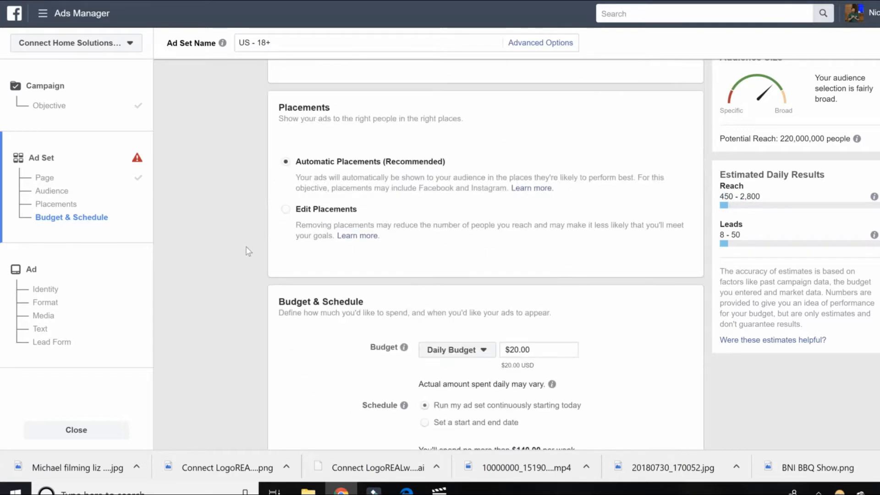
scroll(239, 203, "up", 4)
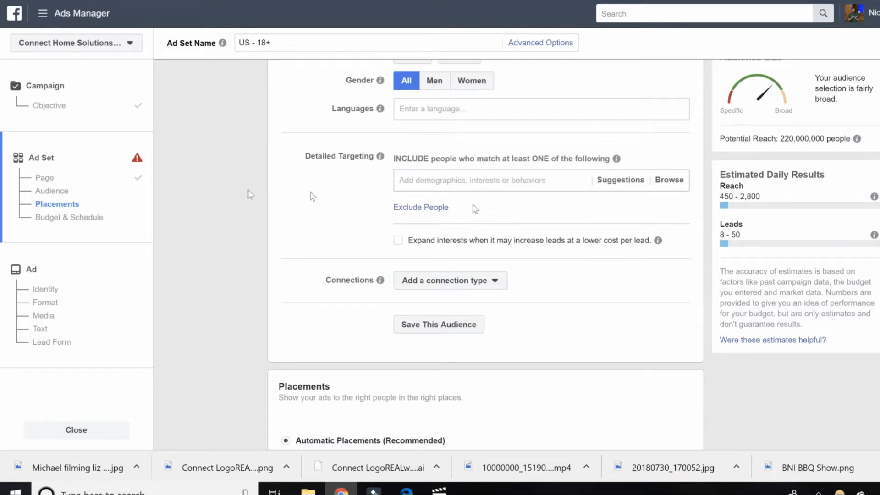
scroll(195, 209, "up", 1)
scroll(196, 210, "up", 4)
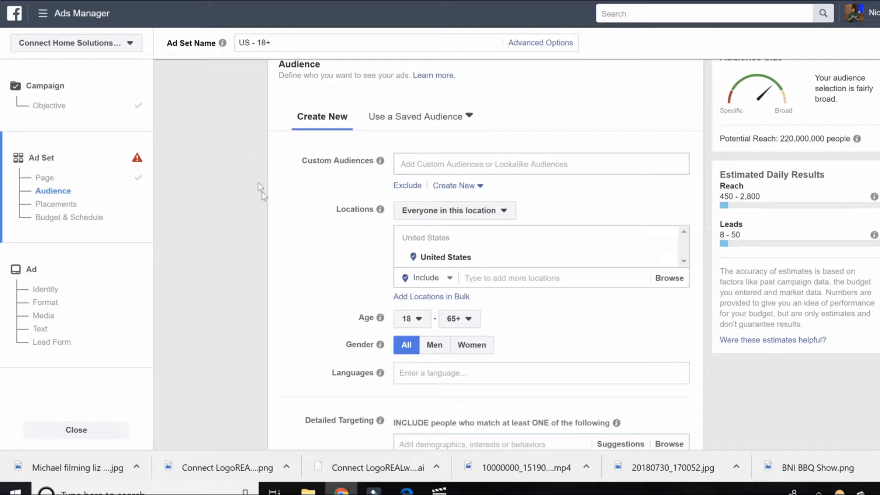
scroll(257, 178, "down", 1)
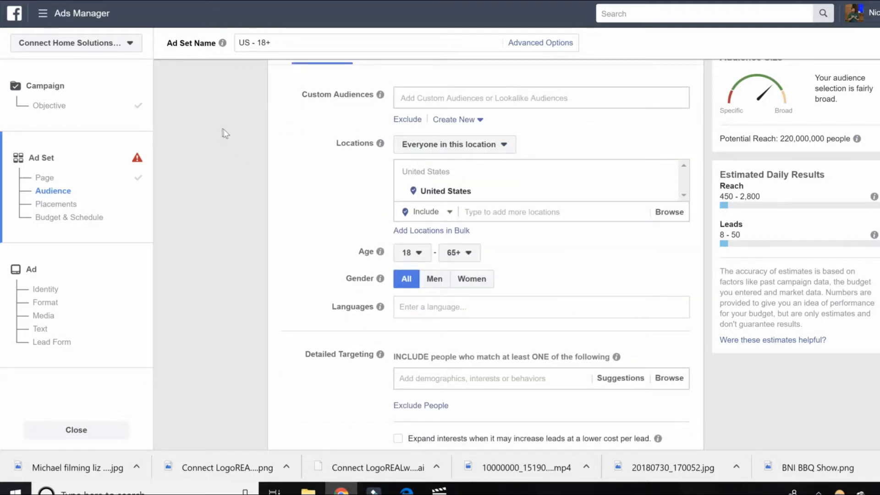
left_click(451, 103)
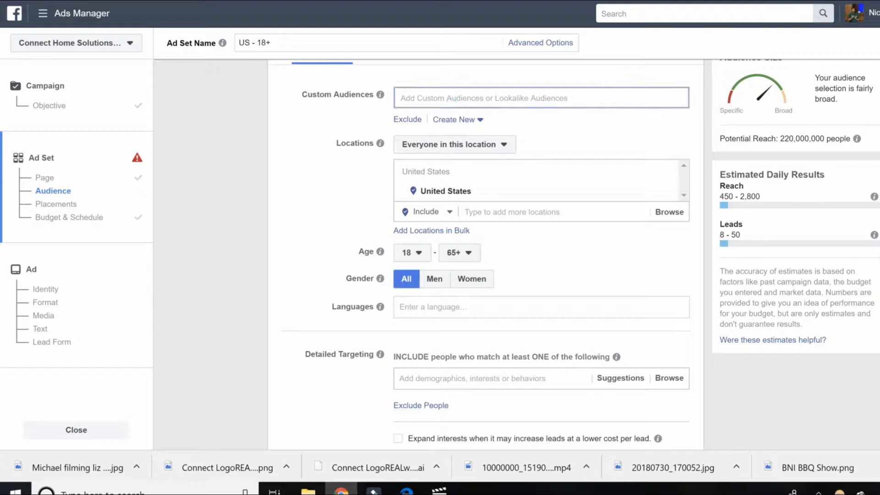
left_click(455, 99)
scroll(353, 126, "up", 1)
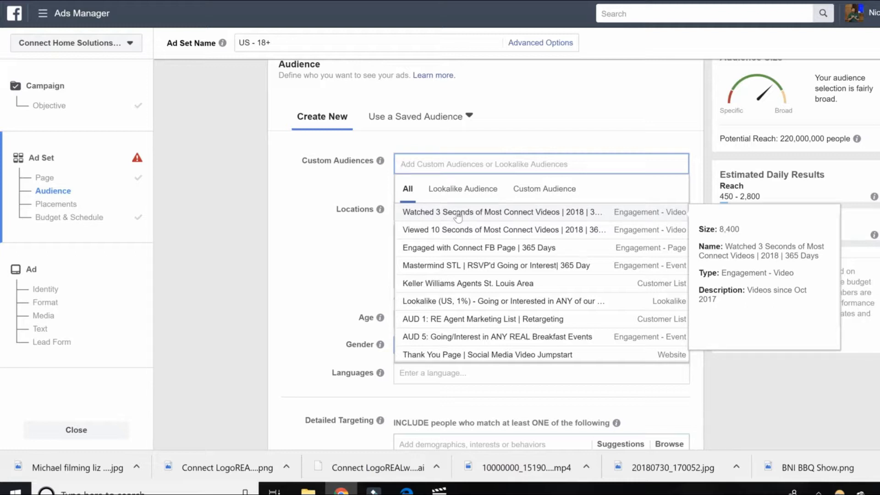
left_click(358, 192)
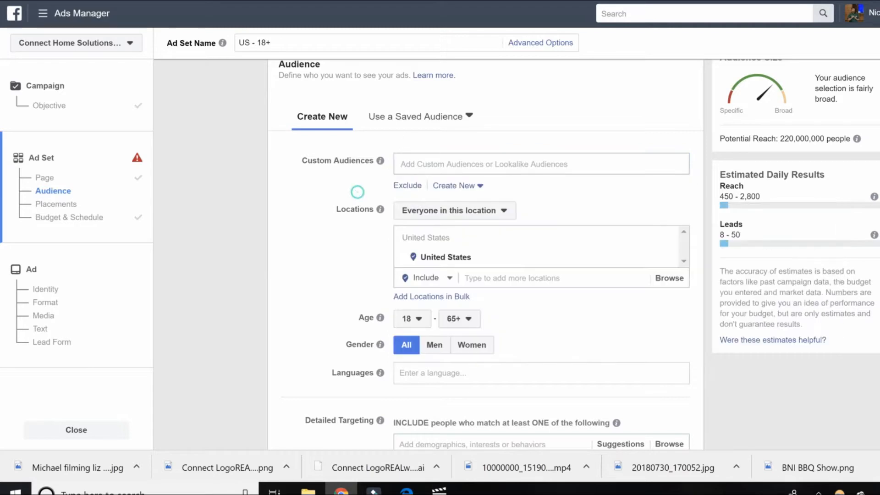
left_click(417, 124)
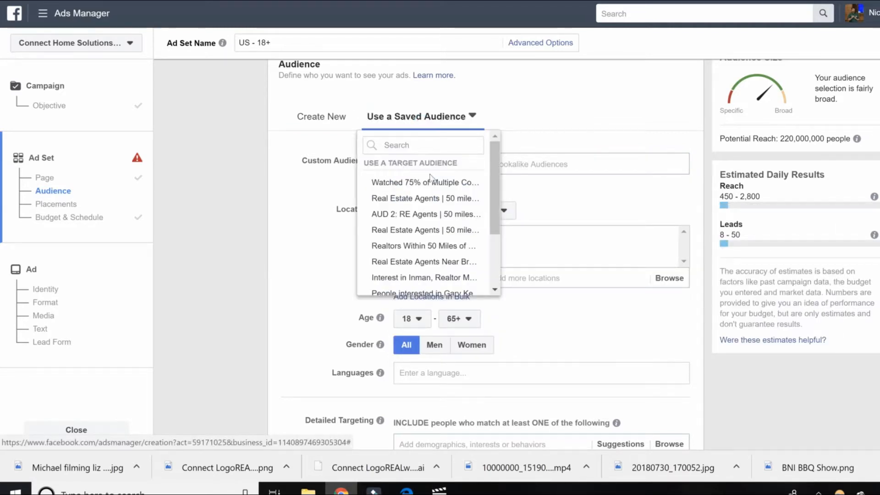
mouse_move(422, 185)
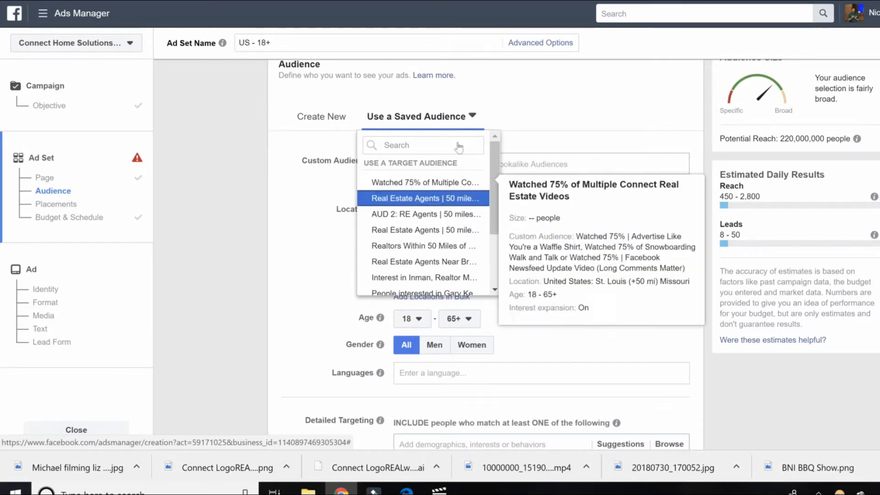
left_click(560, 91)
Set the audience location to St. Louis, DMA® and keep the location targeting at Everyone in this location
scroll(347, 144, "down", 1)
scroll(449, 190, "down", 1)
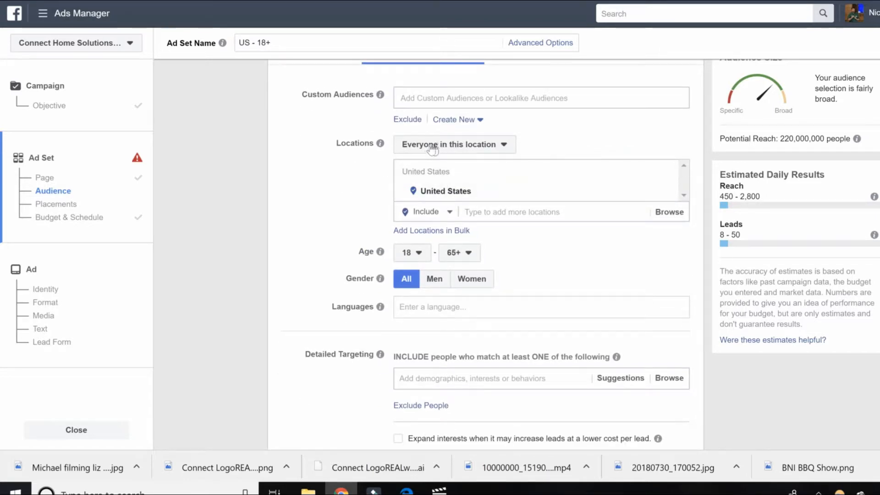
left_click(491, 212)
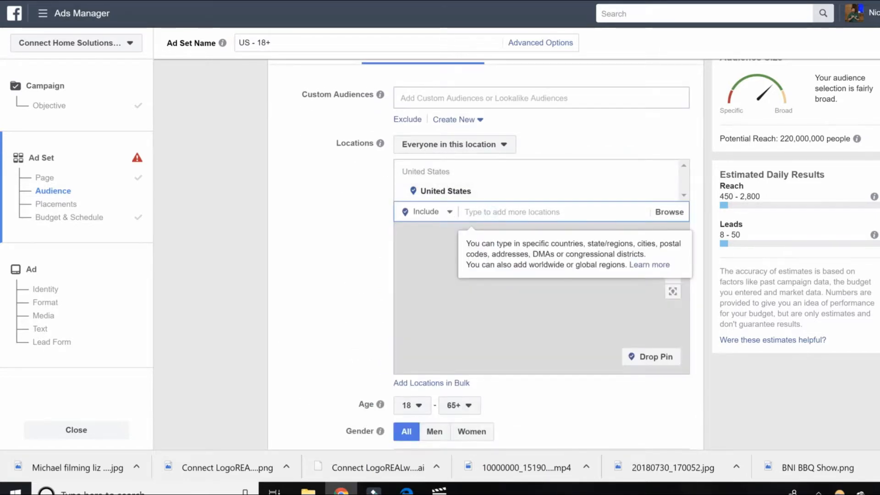
type("st. louis")
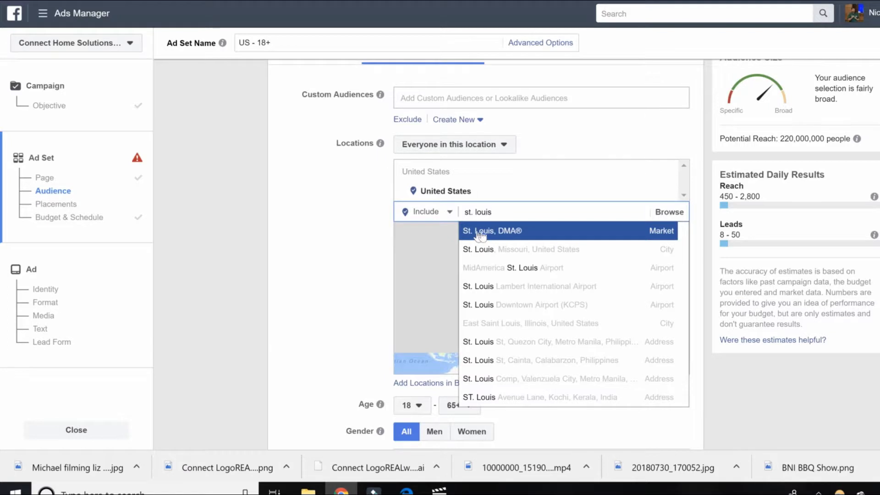
left_click(481, 232)
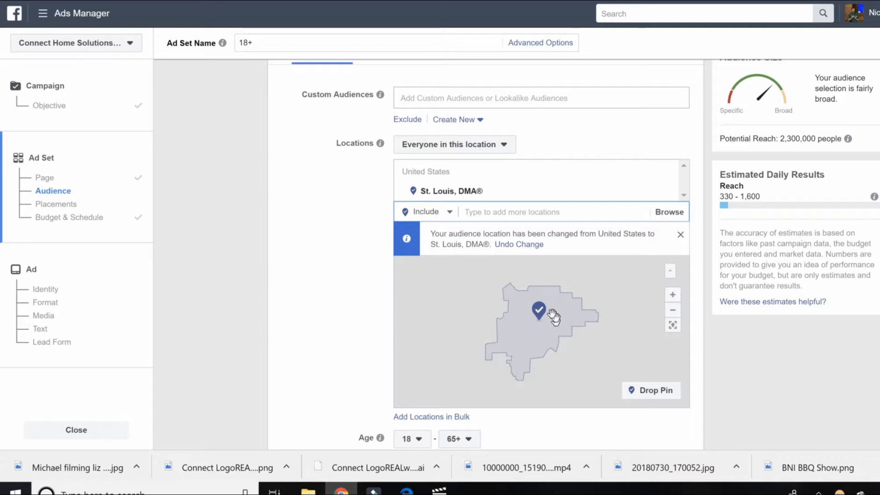
left_click(362, 179)
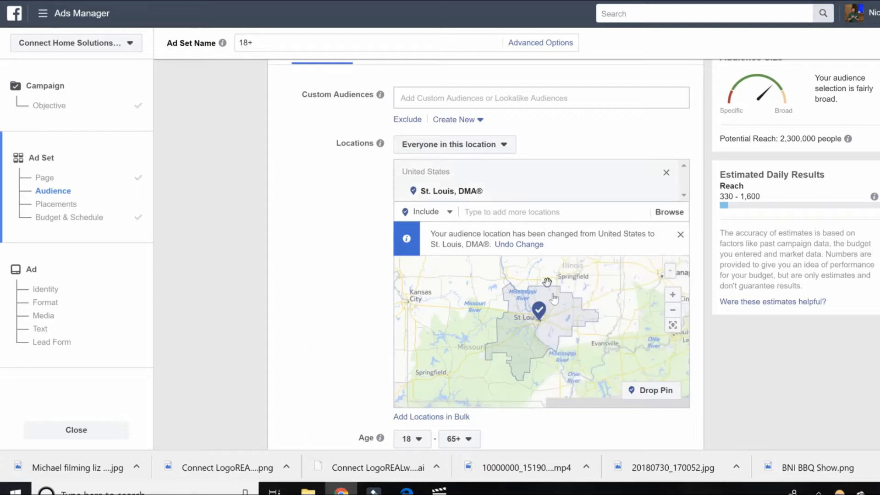
left_click(450, 145)
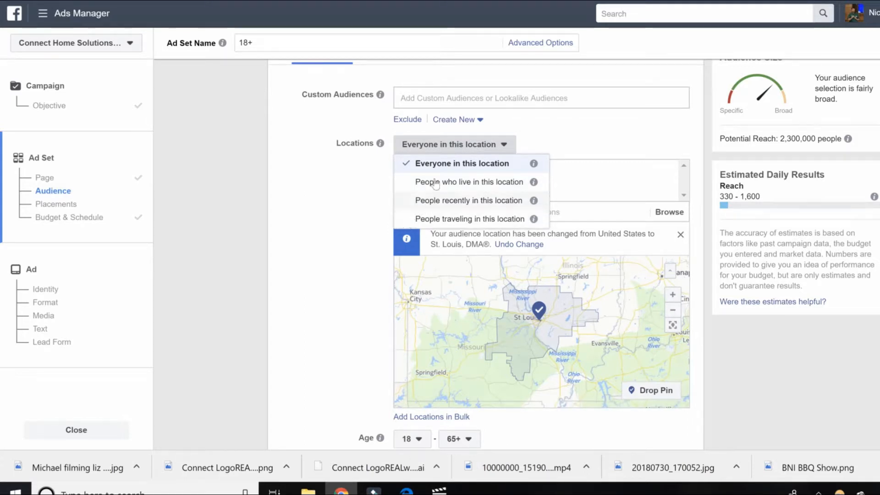
left_click(433, 164)
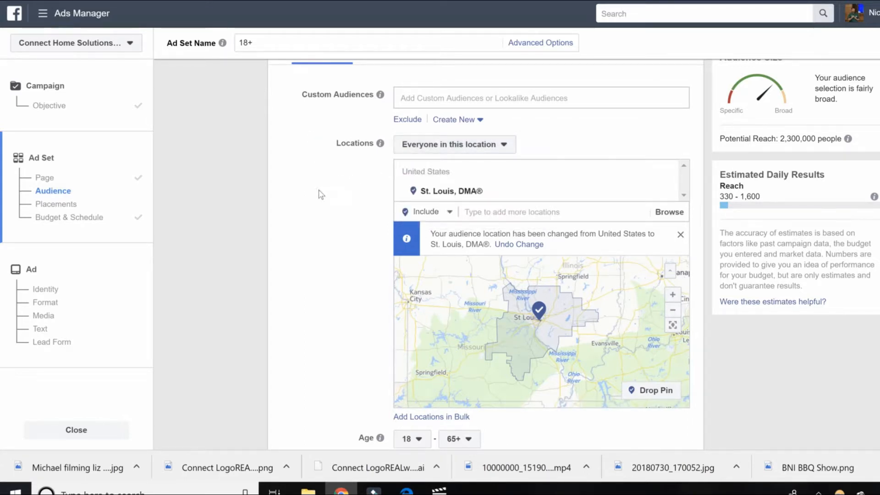
Review the audience's potential reach for the selected market and its age, gender and language options
scroll(321, 193, "down", 2)
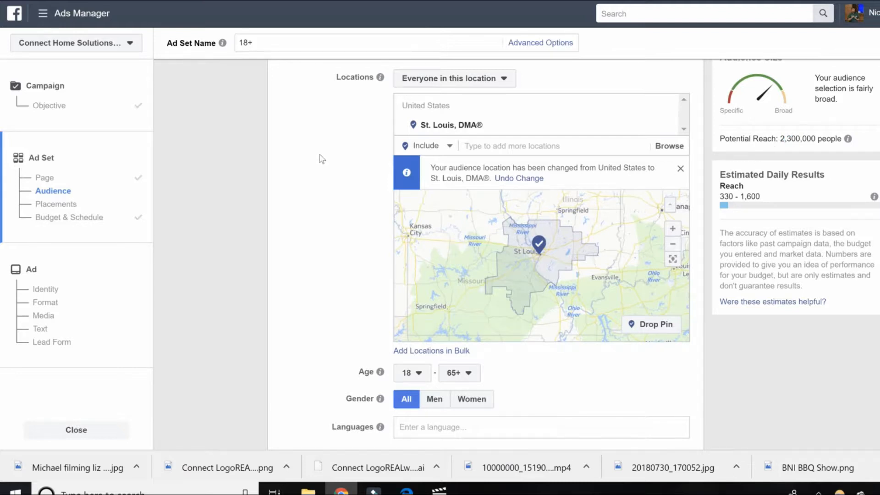
scroll(324, 171, "down", 1)
scroll(323, 172, "down", 1)
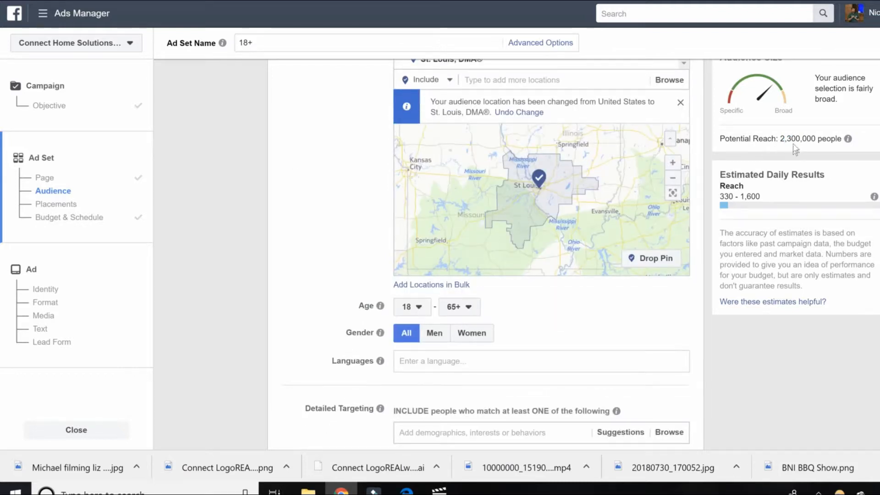
left_click(367, 145)
scroll(369, 156, "down", 2)
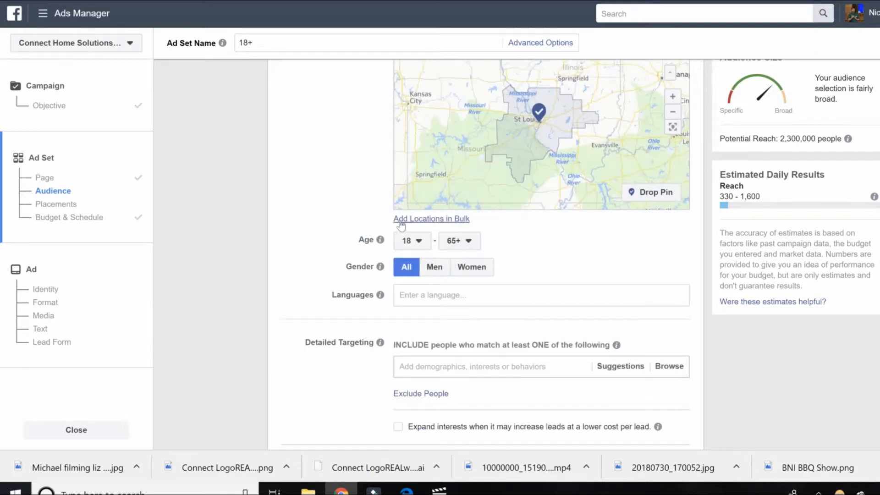
scroll(334, 210, "down", 2)
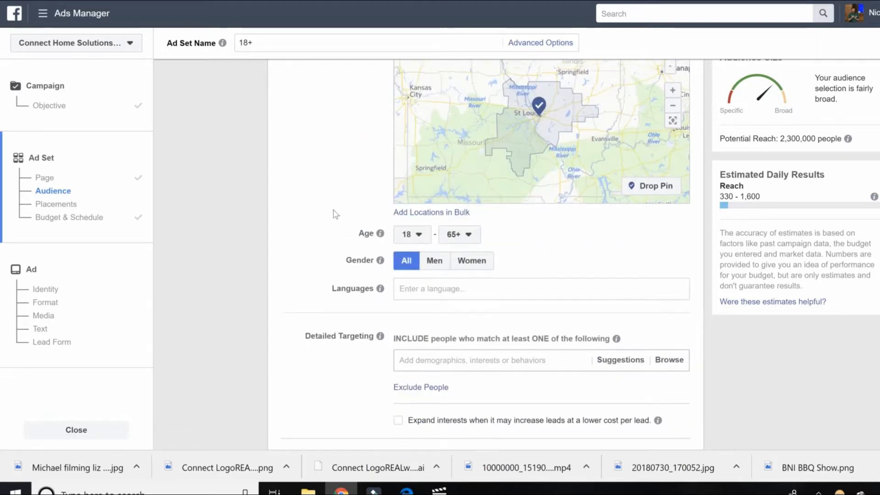
left_click(449, 232)
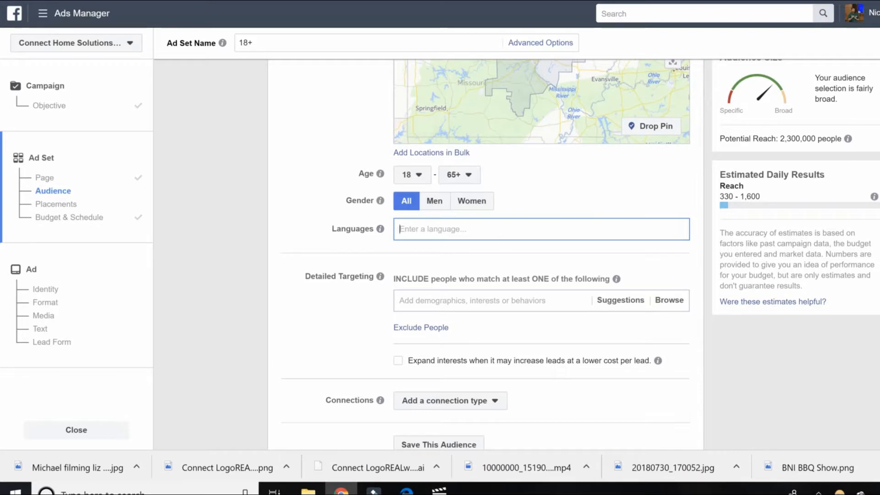
left_click(349, 160)
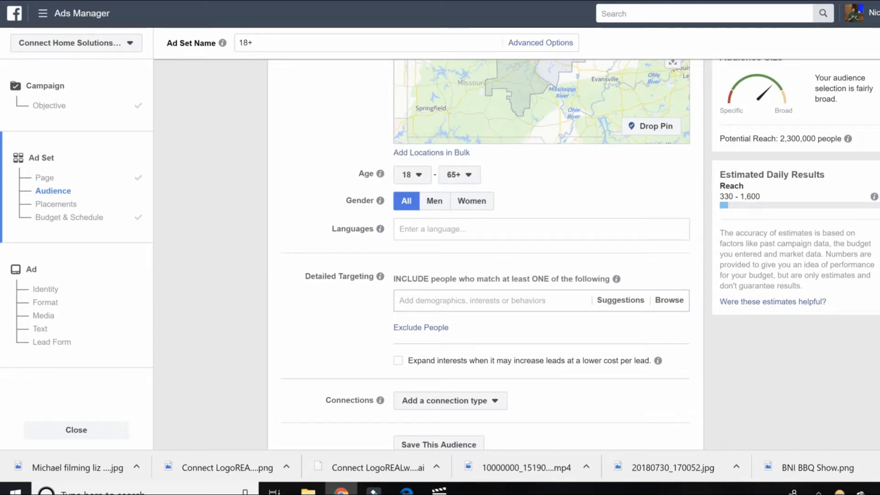
Add the Sports interest Golf to the included people under Detailed Targeting
scroll(343, 192, "down", 2)
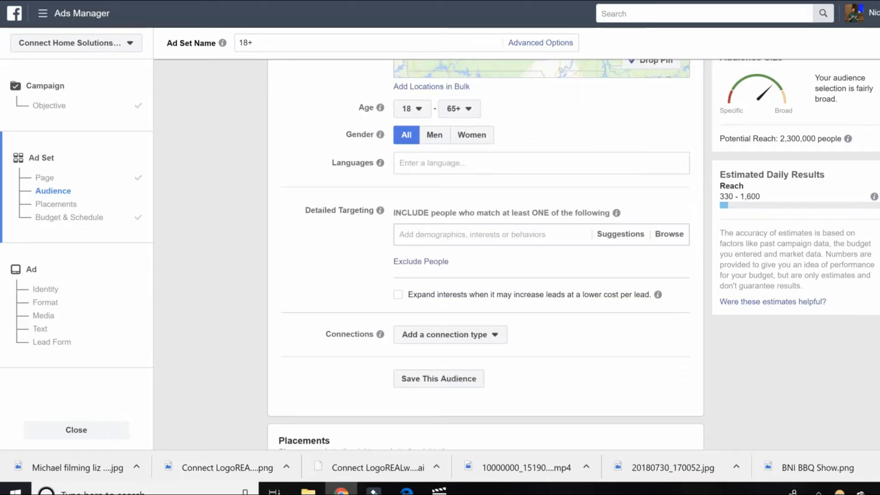
scroll(341, 226, "down", 2)
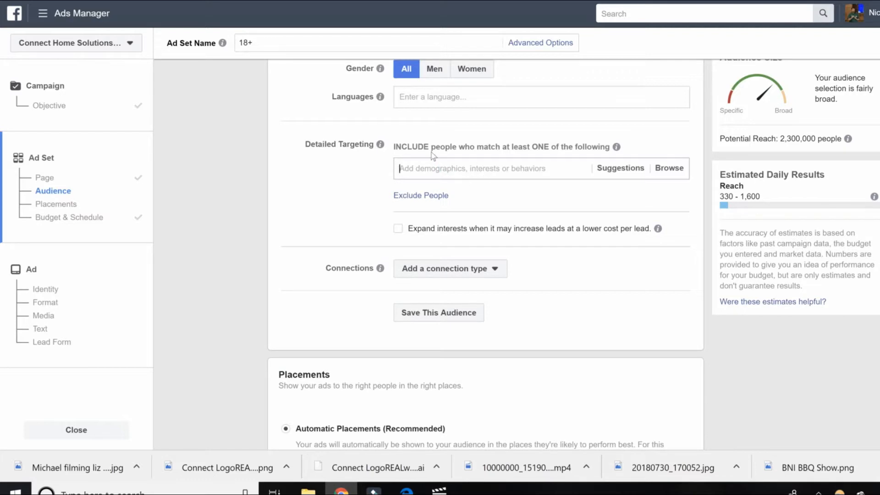
type("golf")
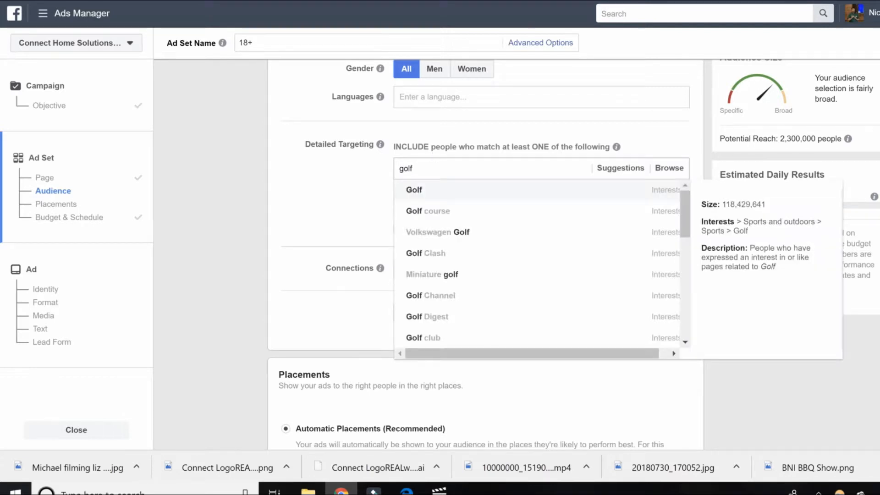
left_click(422, 193)
left_click(321, 189)
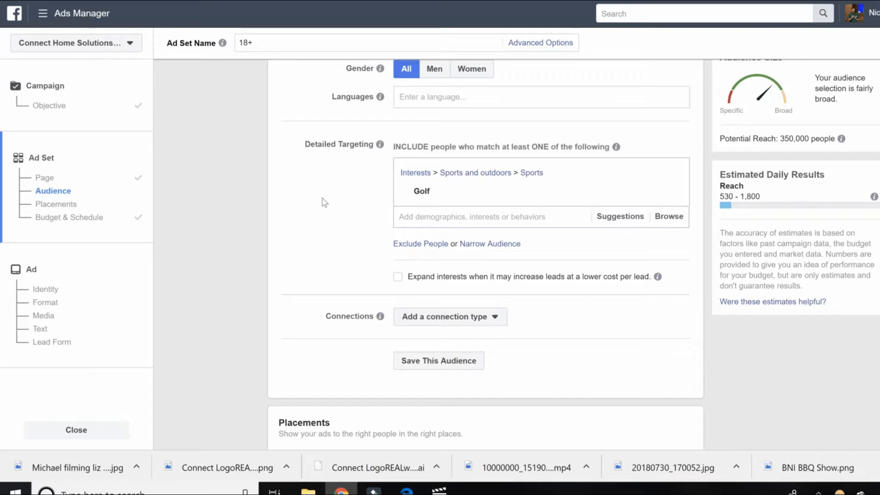
Look up real estate interests, then add the Zillow interest alongside Golf in Detailed Targeting
left_click(489, 216)
type("real estate")
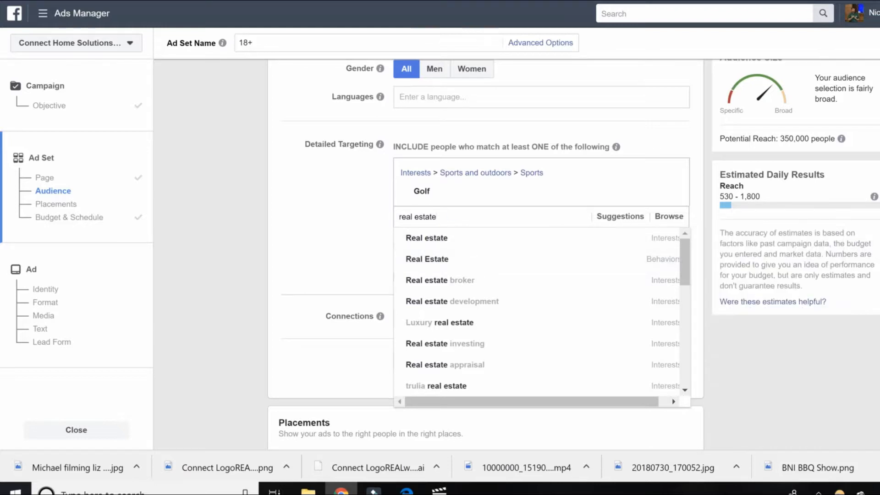
key("ctrl+a")
key("BackSpace")
type("zillow")
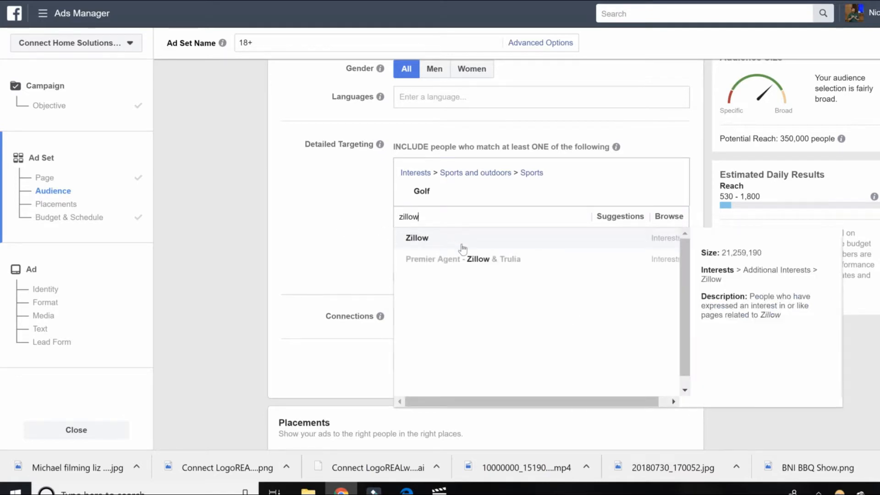
left_click(463, 245)
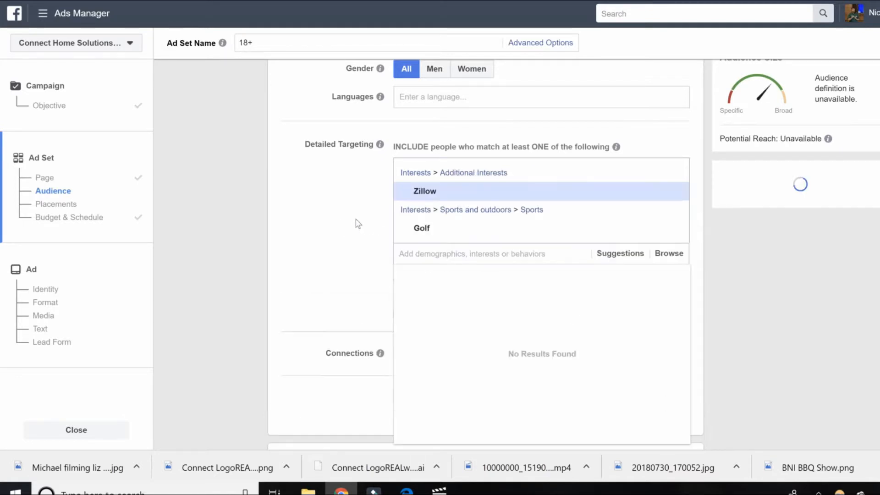
Clear Zillow and Golf from the included people in Detailed Targeting, then add back only the Zillow interest
left_click(671, 193)
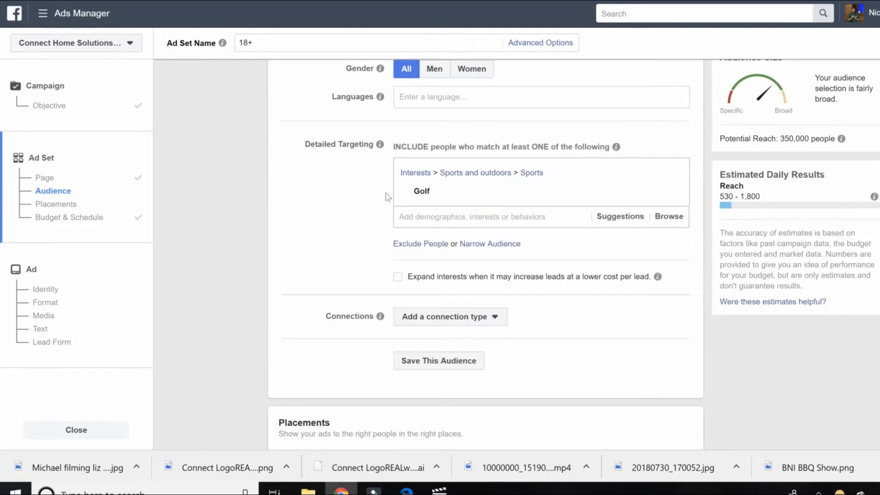
left_click(671, 193)
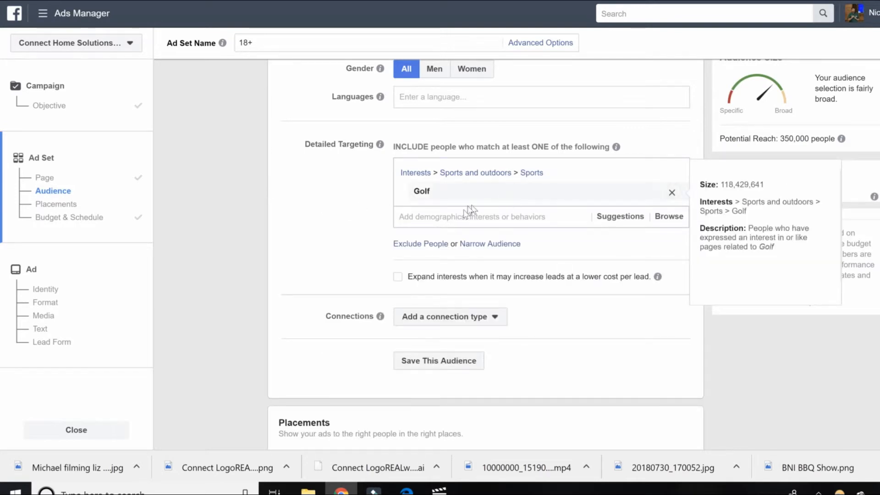
left_click(438, 170)
type("zillow")
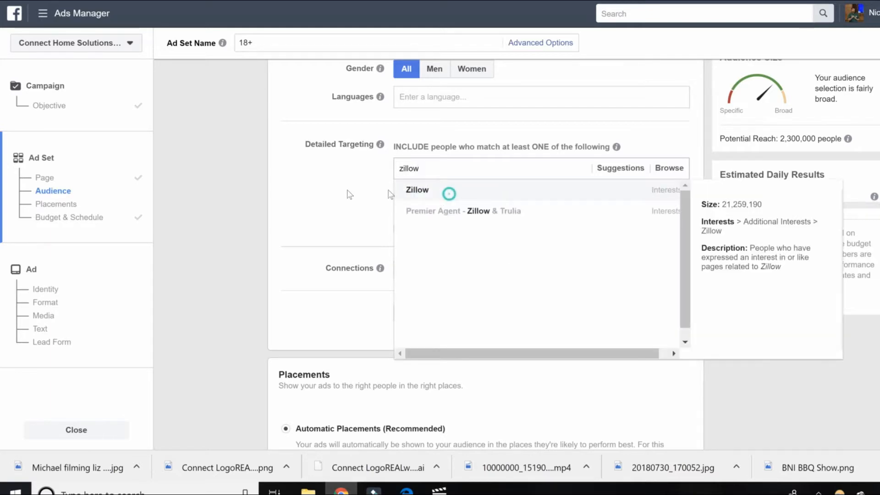
left_click(448, 193)
left_click(304, 191)
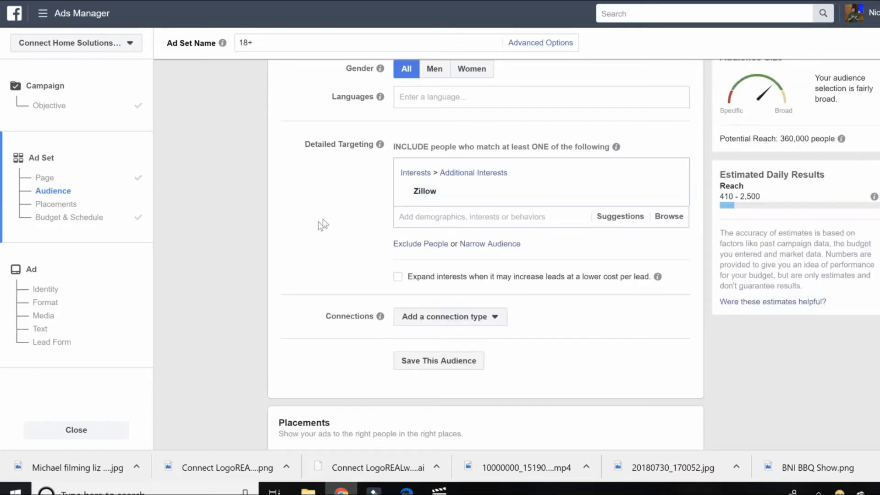
Narrow the audience to people who must also match the HGTV interest
scroll(320, 217, "up", 5)
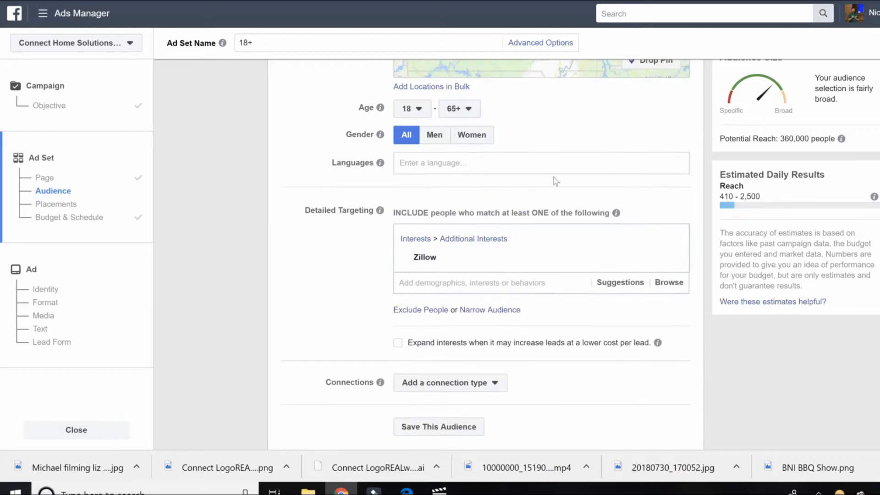
scroll(356, 235, "up", 1)
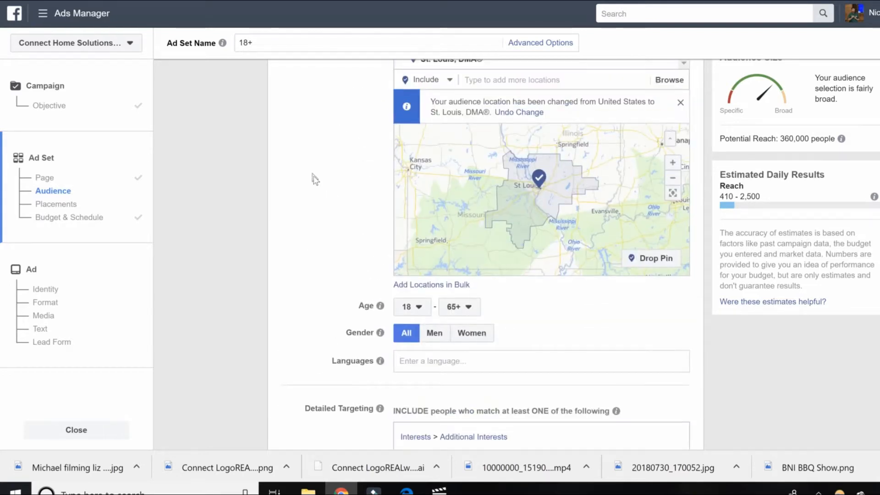
scroll(314, 183, "down", 3)
scroll(316, 187, "up", 3)
scroll(342, 183, "down", 2)
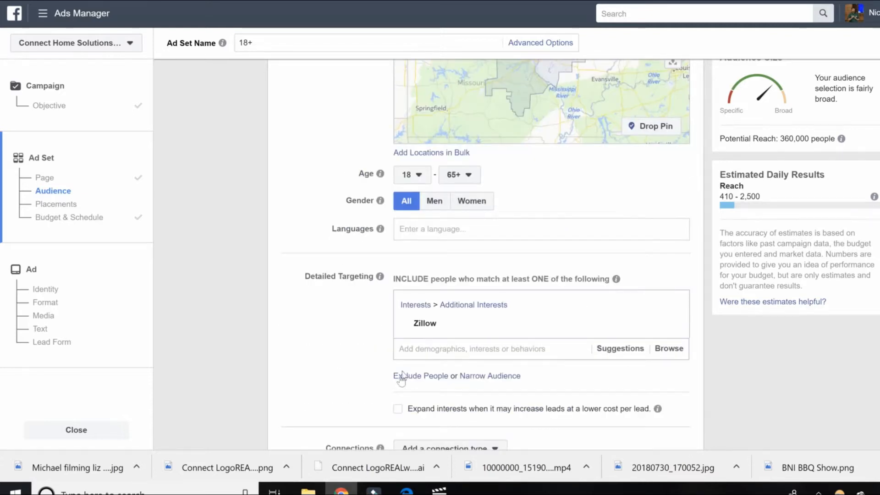
scroll(330, 324, "down", 1)
left_click(489, 311)
scroll(363, 257, "down", 1)
left_click(447, 265)
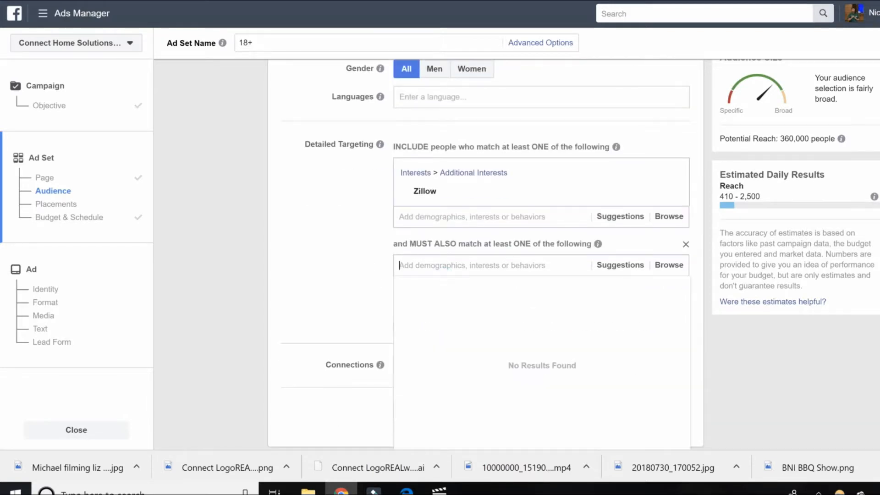
type("h")
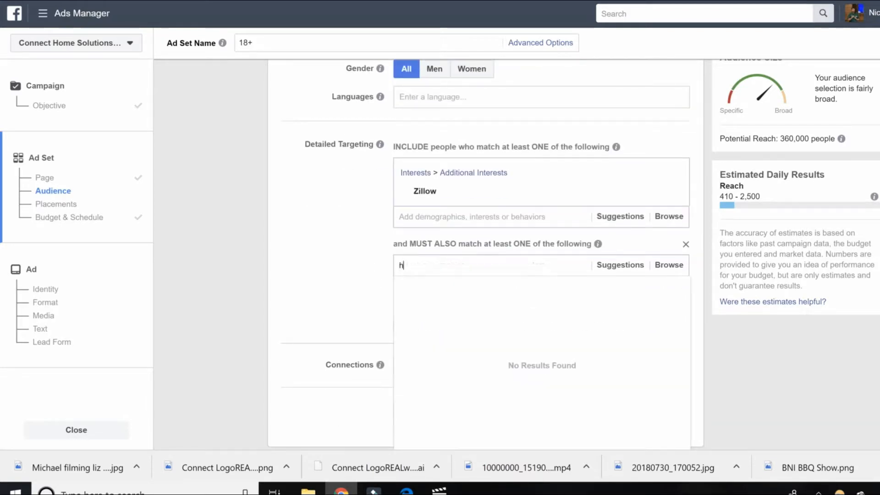
type("gtv")
left_click(424, 288)
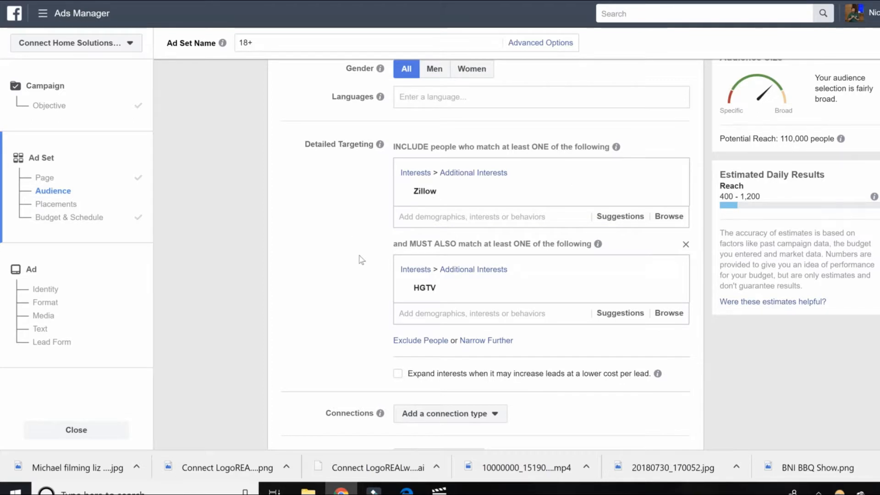
Narrow the audience further with a third condition requiring the interest Association football (Soccer)
scroll(362, 256, "down", 3)
left_click(479, 210)
type("s")
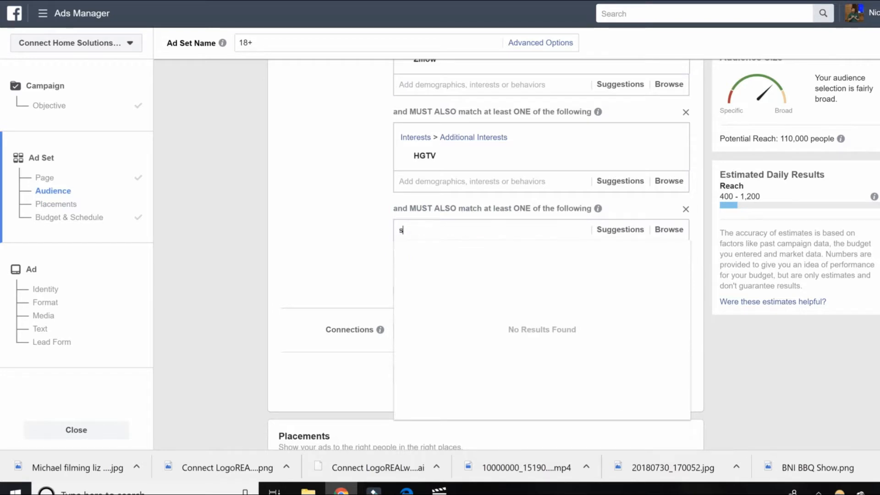
type("occer")
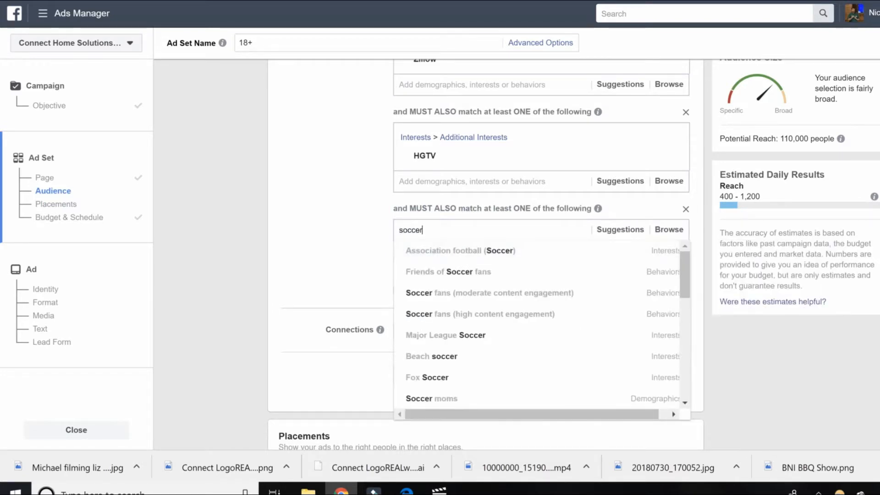
left_click(452, 252)
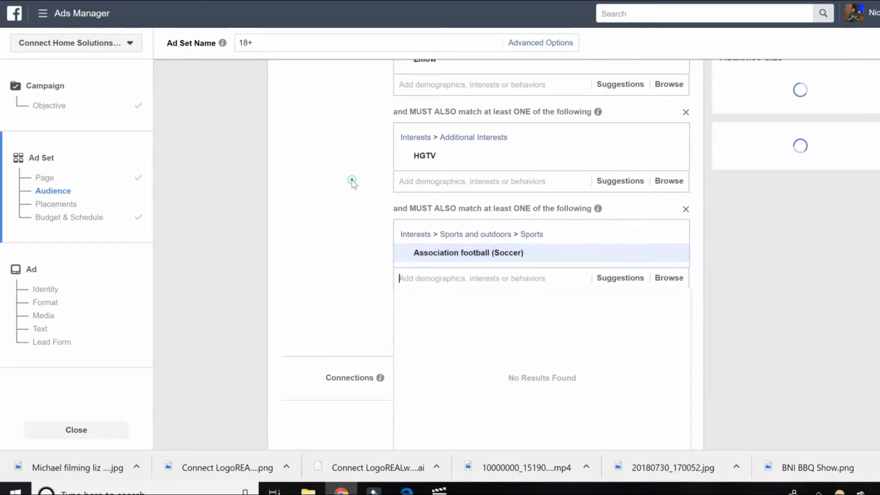
scroll(360, 224, "up", 2)
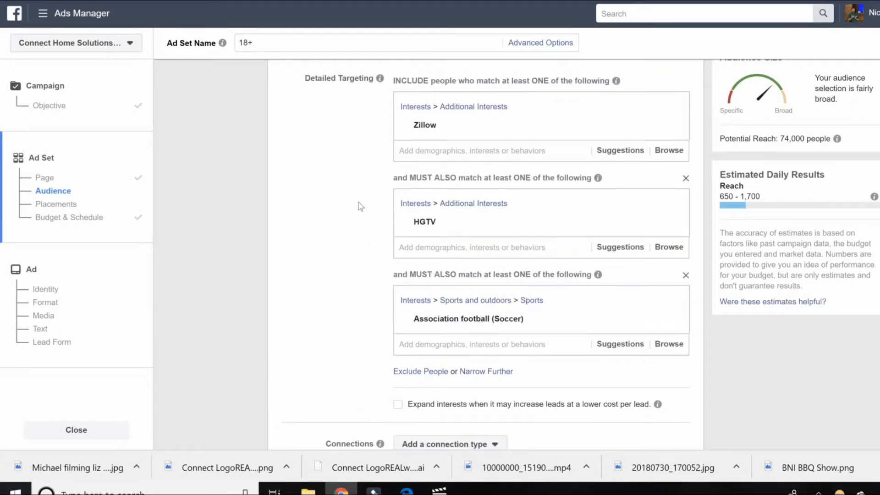
Replace the soccer interest in the third condition with the financial demographic Income 7. $250,000 - $349,999
scroll(360, 203, "down", 2)
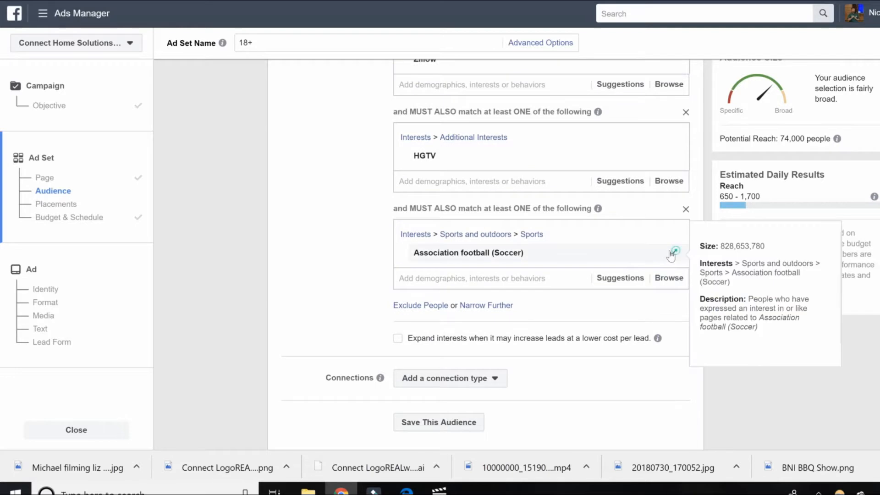
left_click(672, 254)
left_click(446, 236)
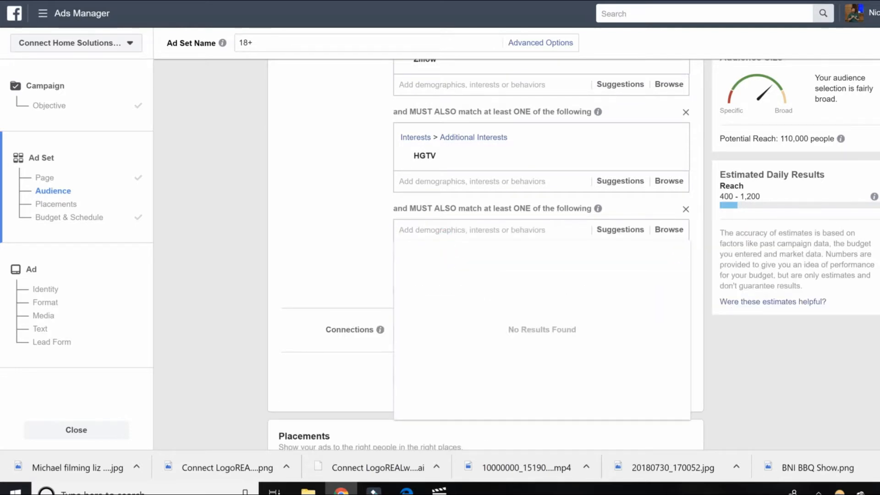
type("income")
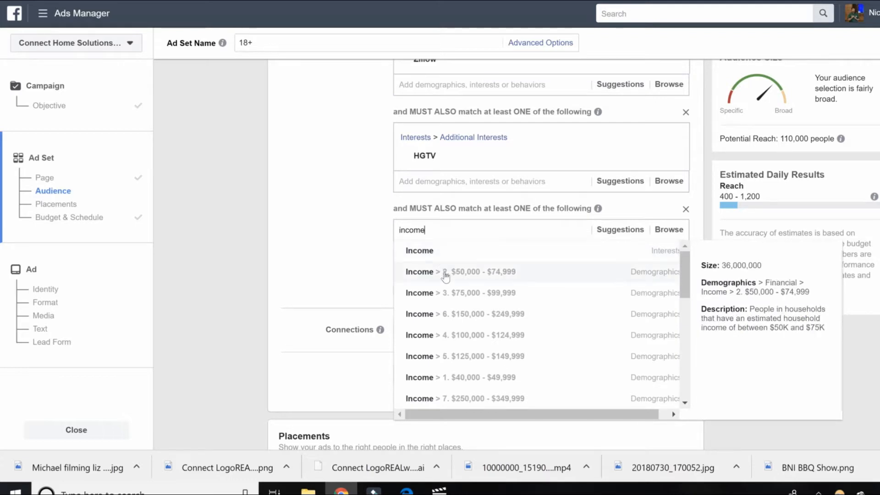
scroll(541, 316, "down", 1)
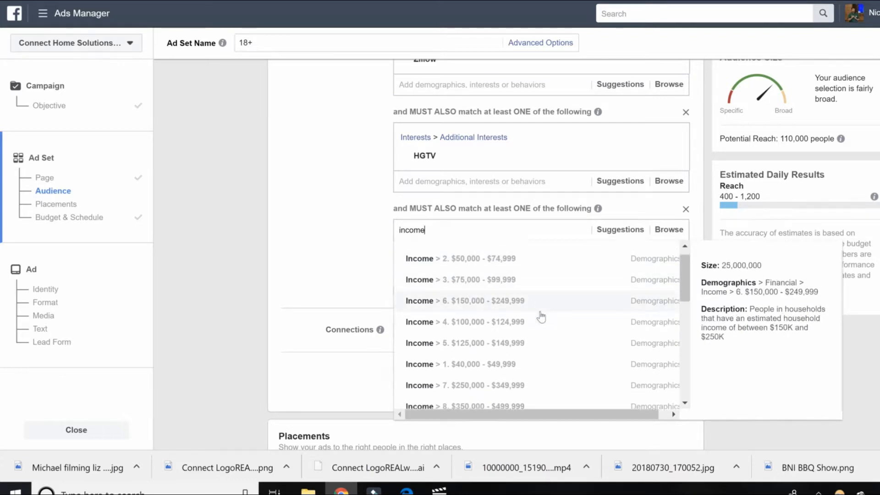
scroll(541, 316, "down", 5)
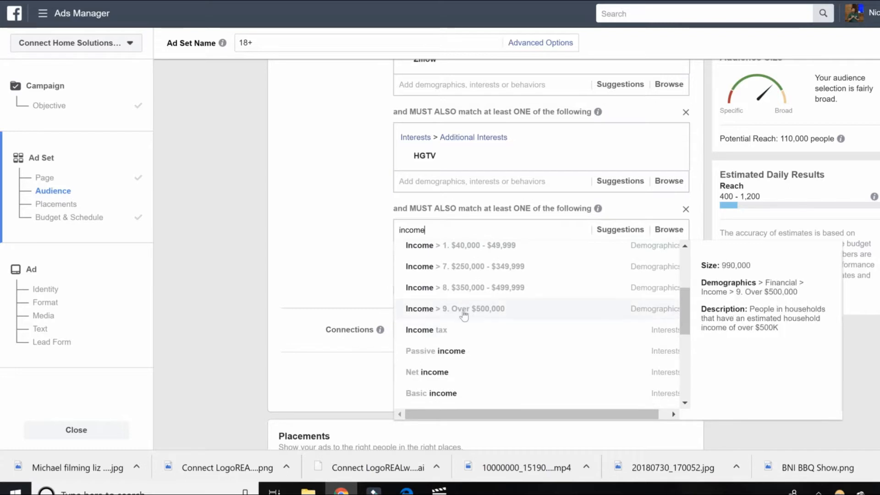
left_click(473, 270)
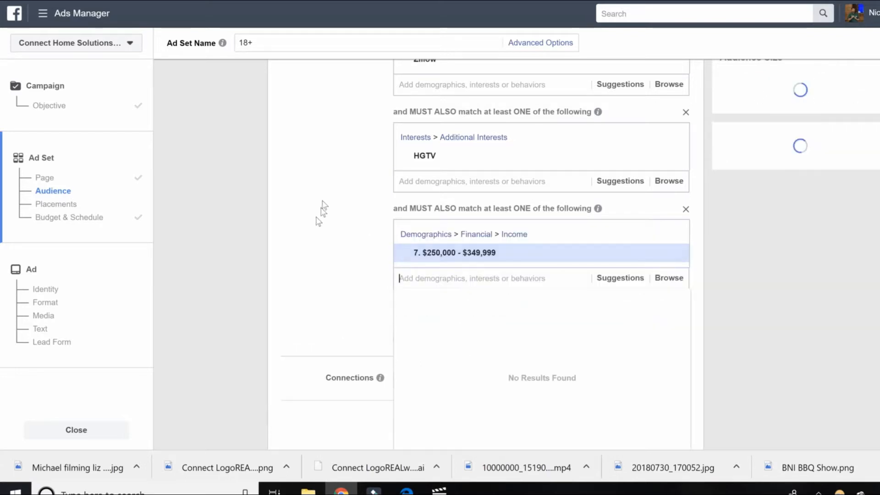
left_click(335, 188)
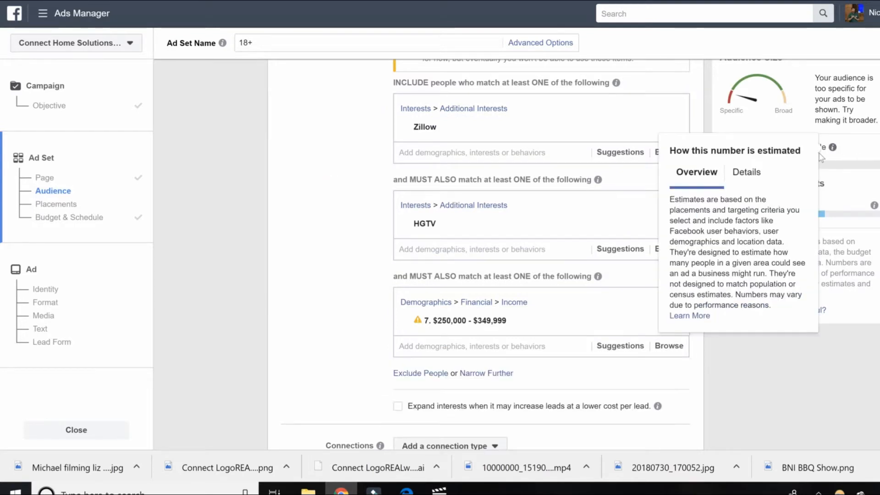
Review the narrowed audience and the Budget & Schedule settings, then continue to the ad setup
scroll(379, 143, "up", 1)
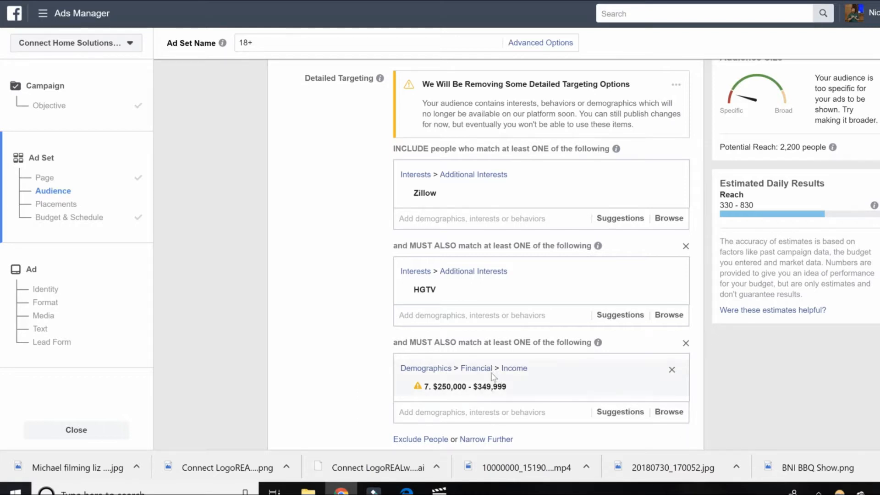
scroll(346, 218, "down", 5)
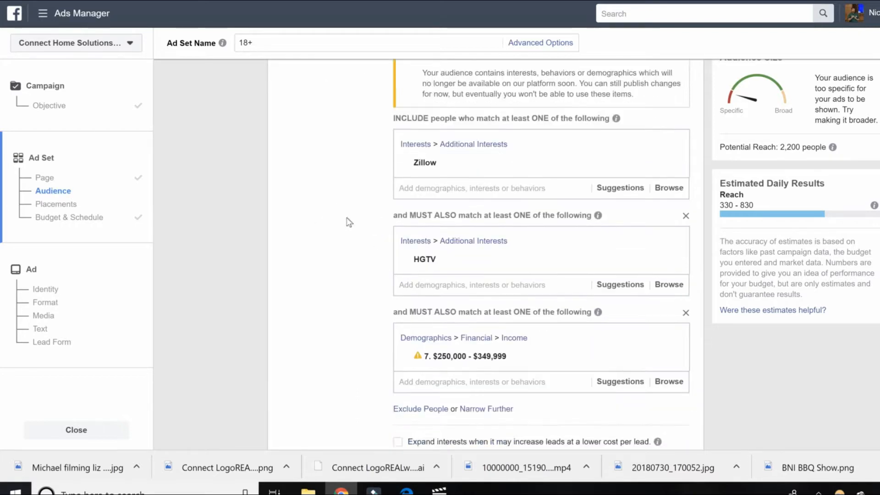
scroll(345, 220, "down", 9)
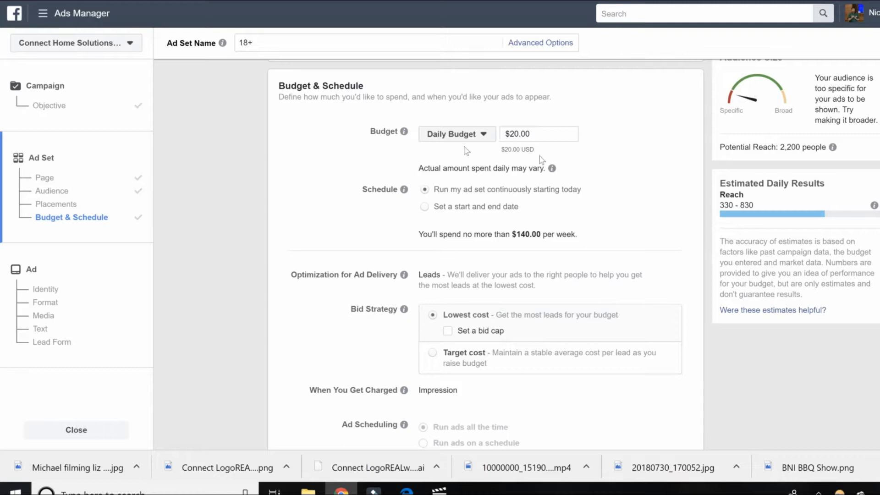
scroll(298, 233, "down", 1)
scroll(311, 236, "down", 1)
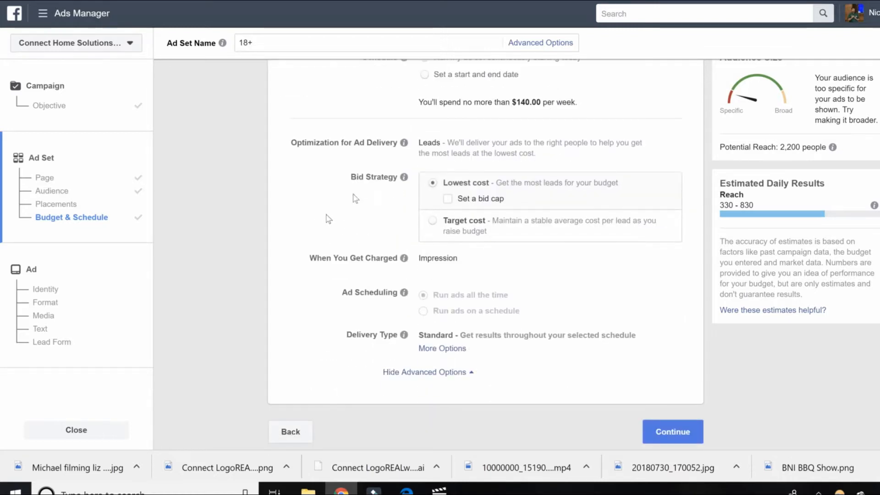
scroll(390, 201, "up", 1)
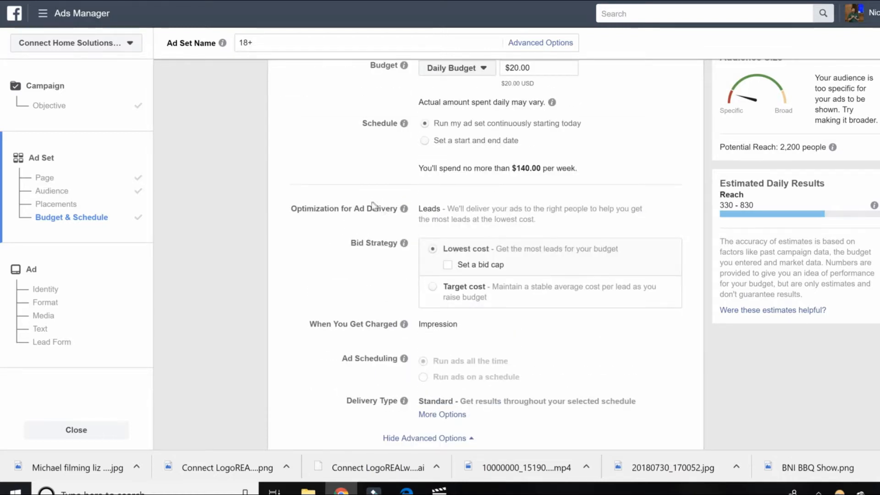
scroll(357, 205, "down", 1)
left_click(671, 433)
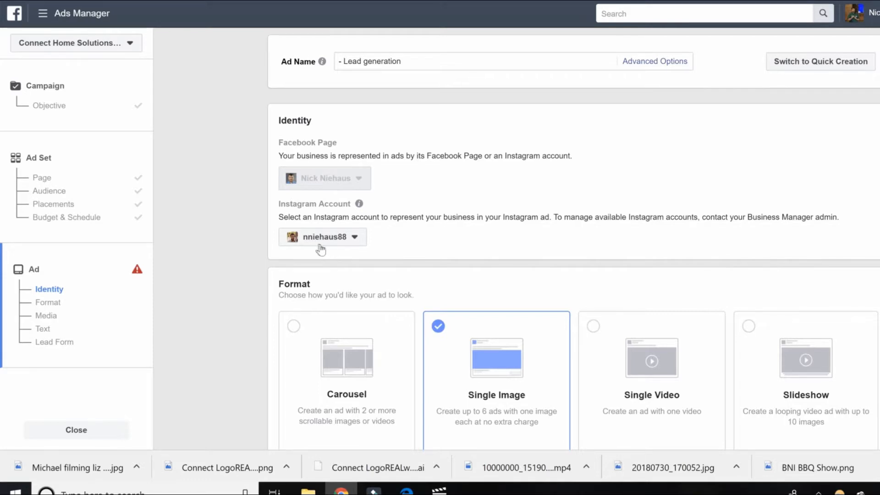
Review the ad's identity, format, image and text sections, and check the available Instagram account options
scroll(248, 171, "down", 6)
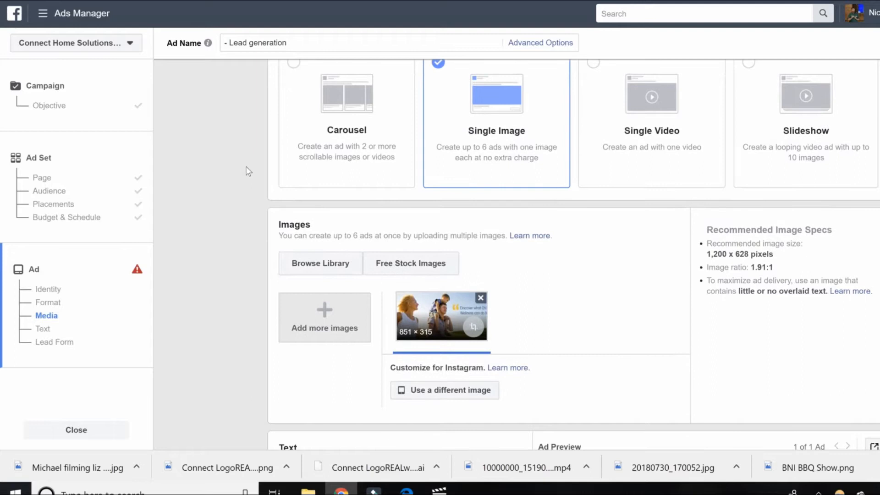
scroll(248, 171, "down", 3)
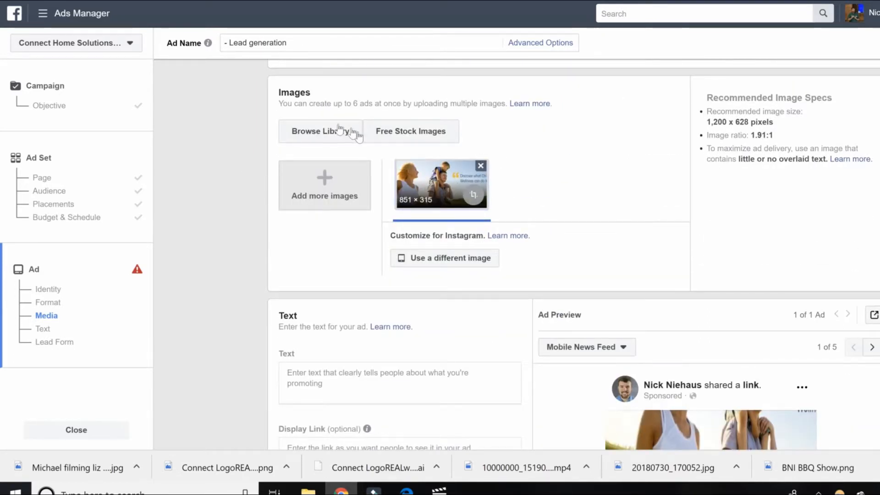
scroll(231, 196, "up", 4)
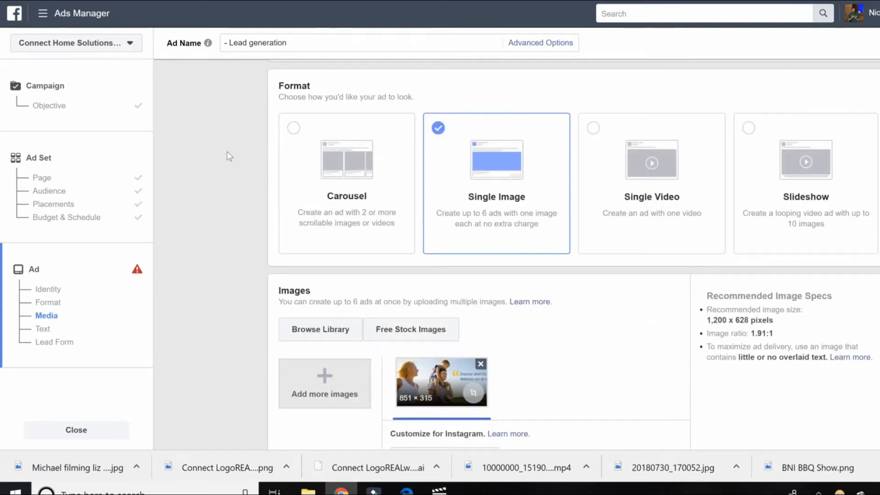
scroll(229, 156, "up", 4)
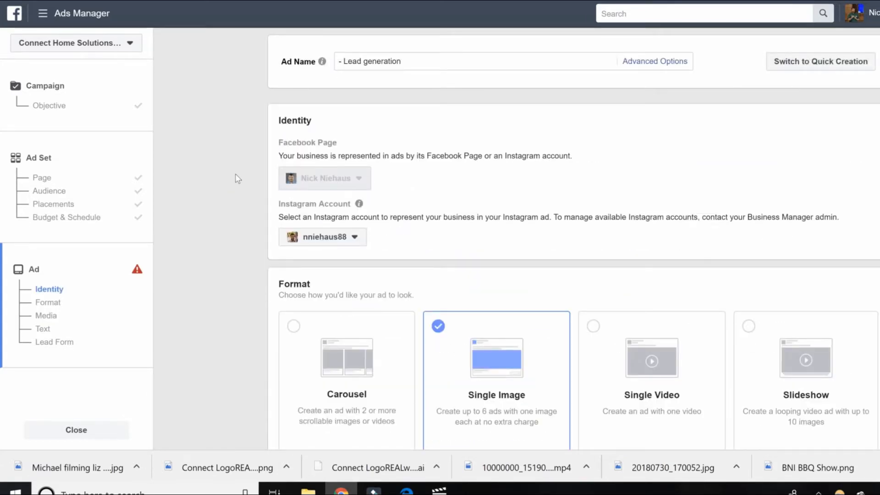
left_click(331, 241)
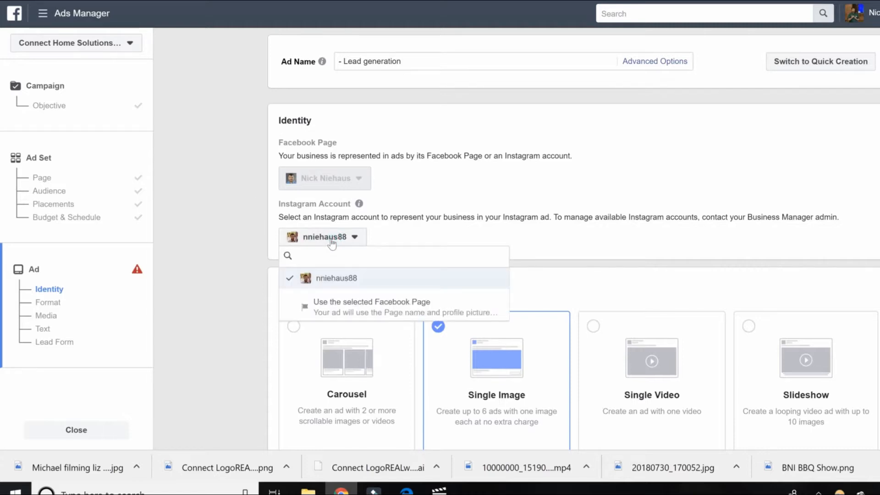
left_click(332, 243)
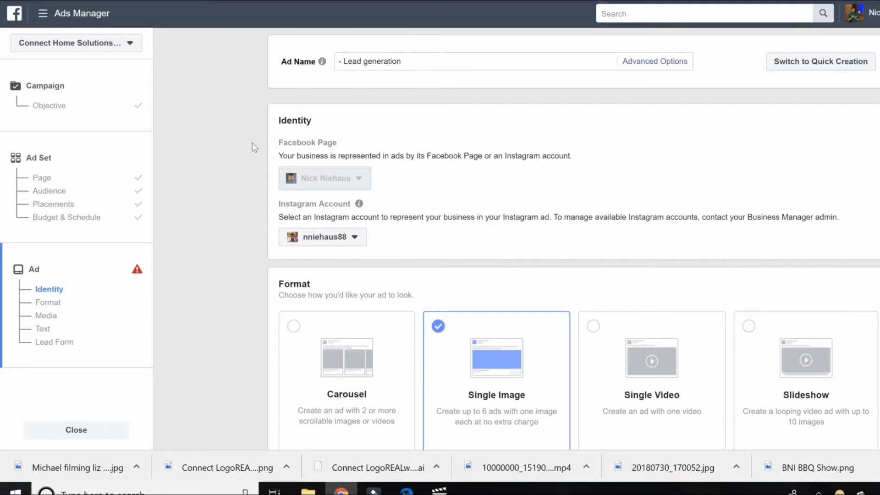
Return to the Placements section of the ad set
scroll(252, 144, "down", 1)
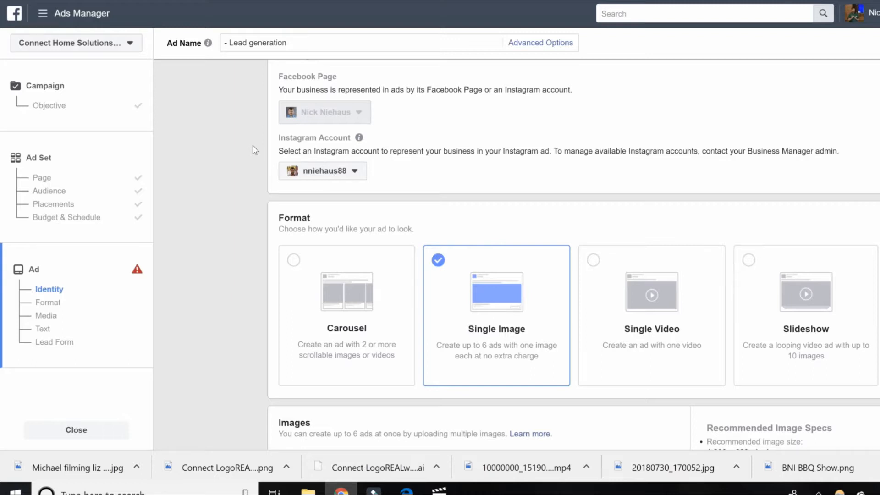
scroll(255, 150, "down", 1)
left_click(33, 207)
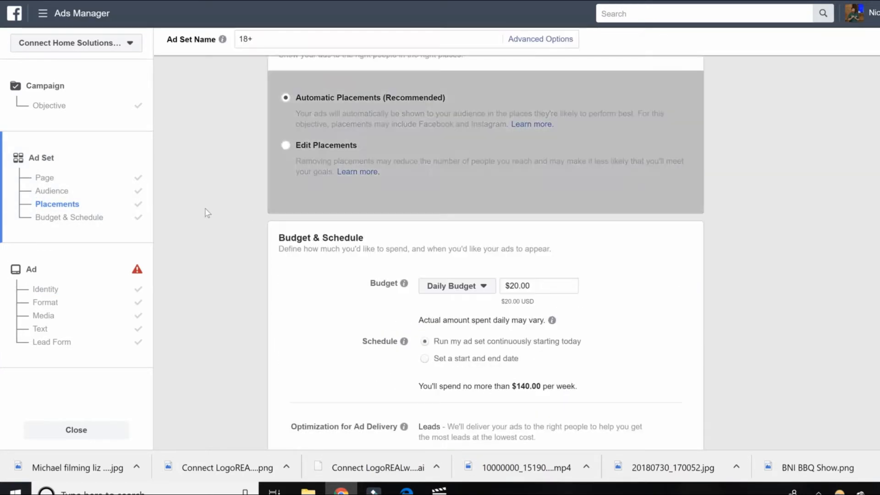
Switch the ad set from automatic to edited placements and review the available platforms
scroll(378, 147, "up", 1)
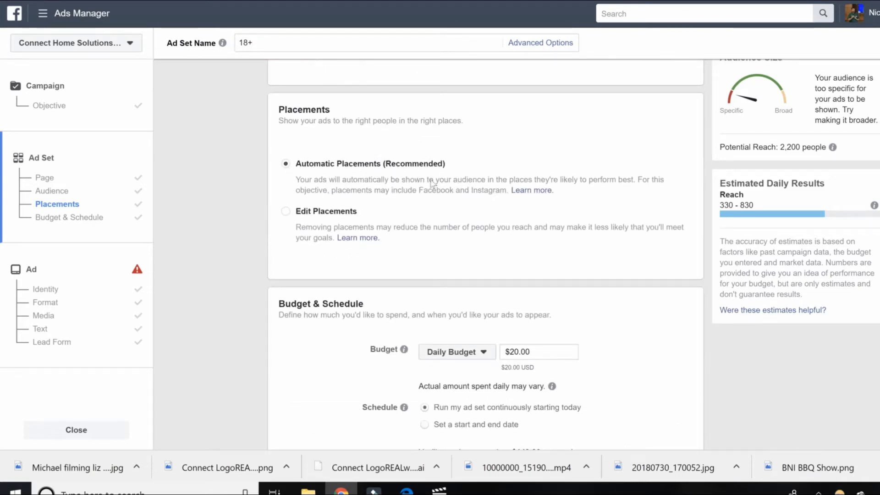
left_click(358, 212)
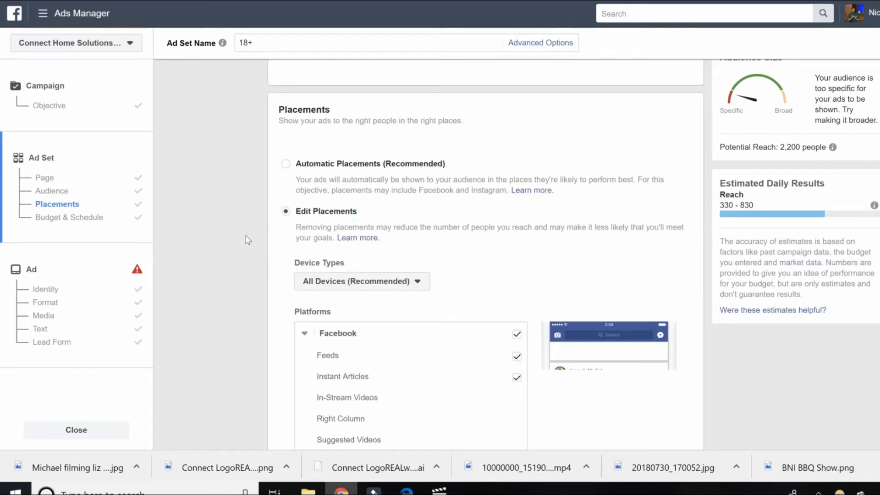
scroll(247, 239, "down", 5)
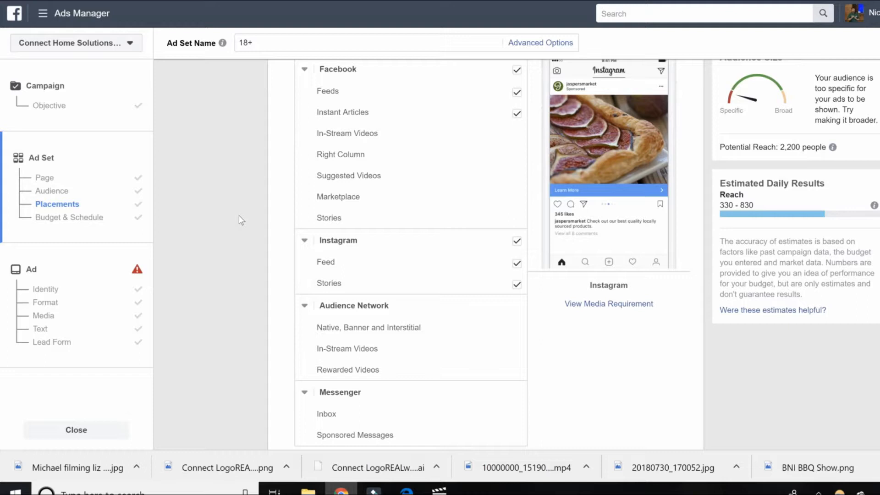
Return to the ad's identity and format settings, open the free stock images, and search them for "home"
left_click(54, 289)
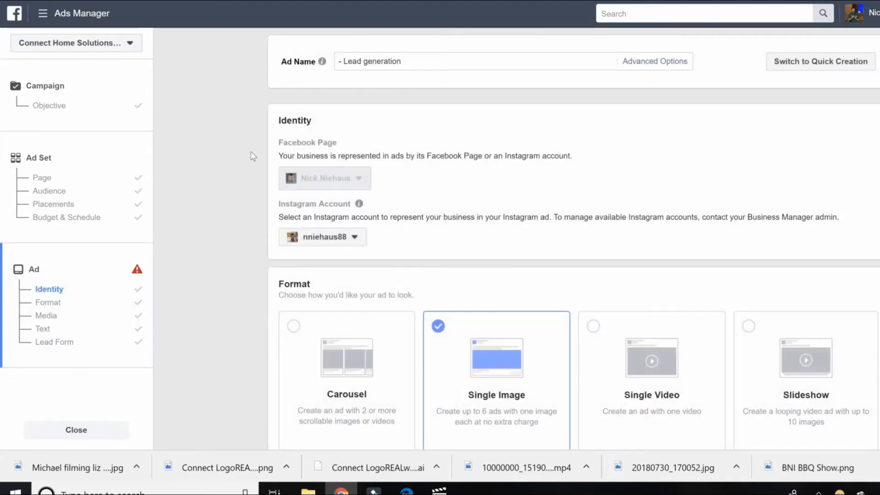
scroll(253, 157, "down", 1)
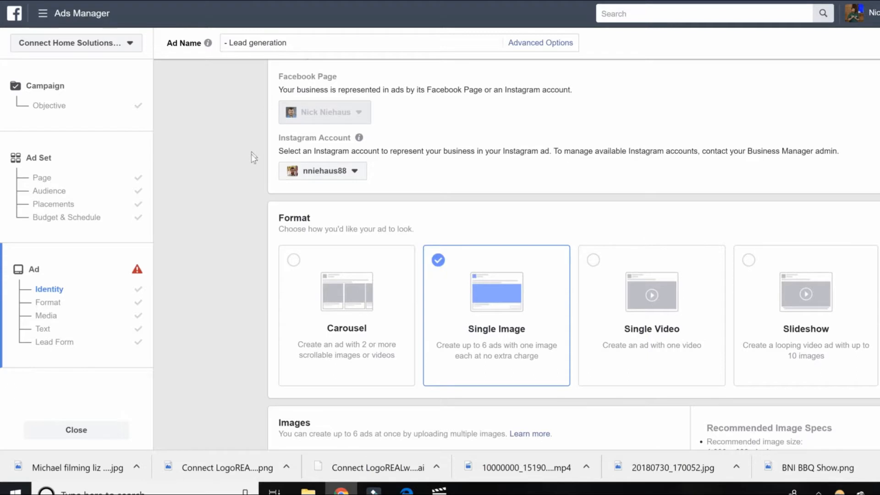
scroll(254, 156, "down", 1)
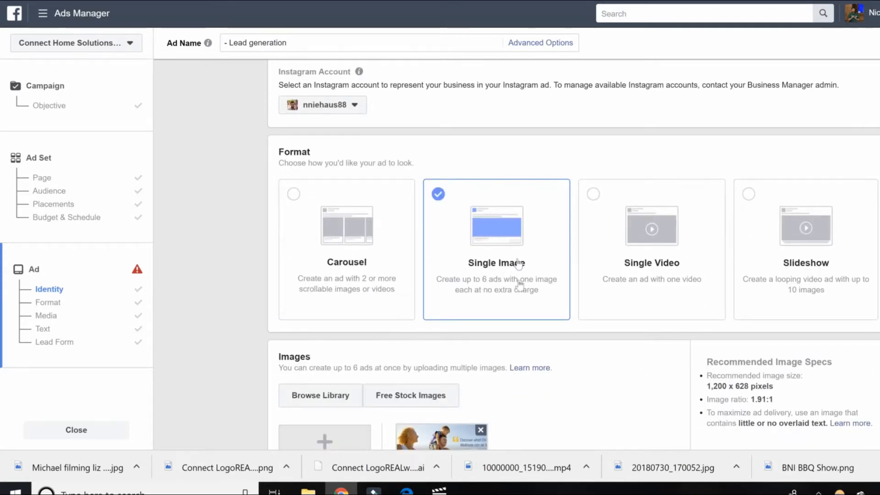
scroll(250, 202, "down", 1)
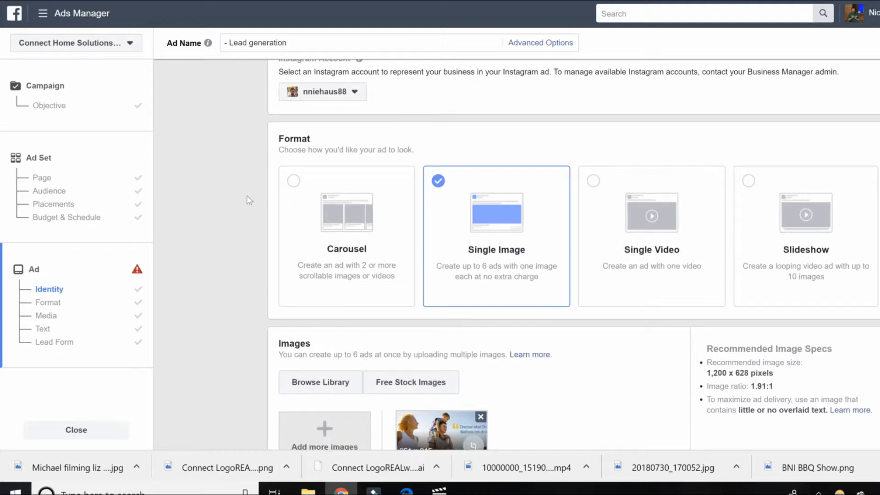
scroll(249, 200, "down", 1)
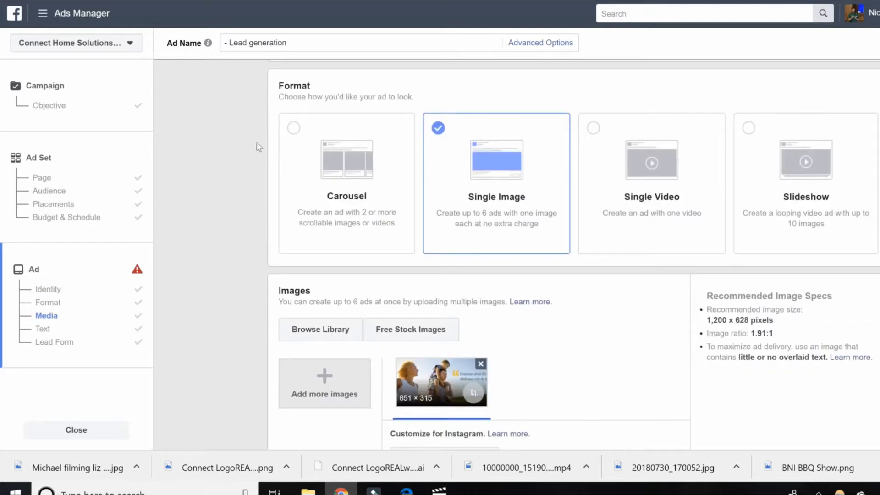
left_click(416, 328)
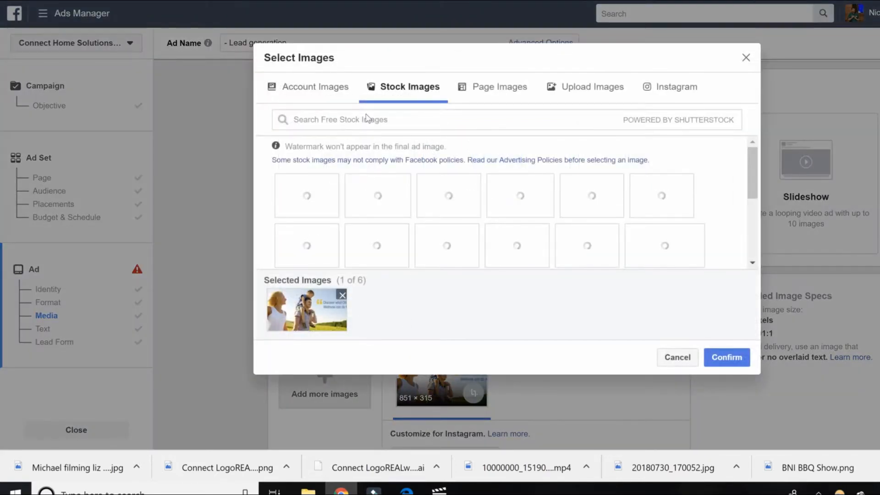
type("home")
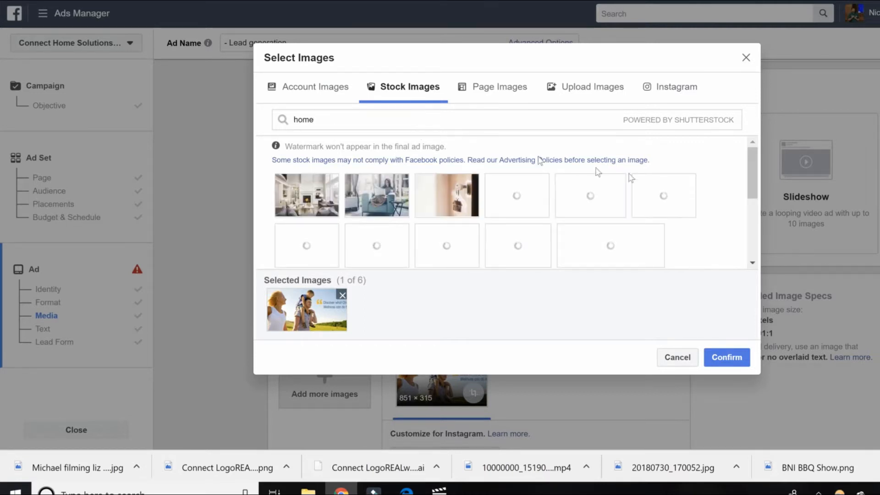
scroll(705, 184, "down", 5)
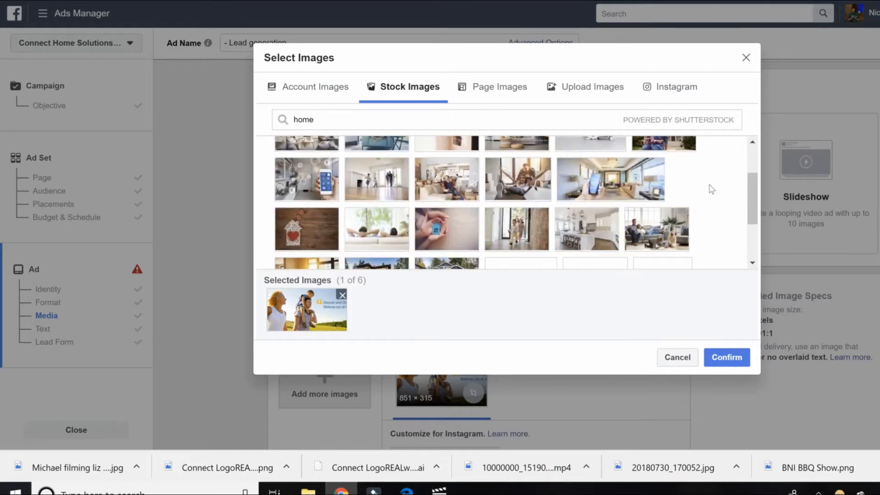
Select the stock photo of the blue house with a stone path, deselect the family photo, and confirm the image selection
left_click(447, 212)
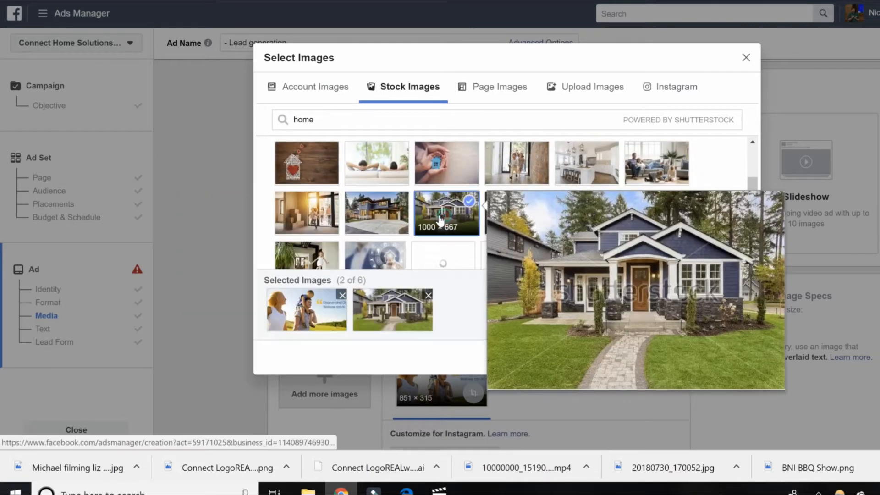
left_click(342, 295)
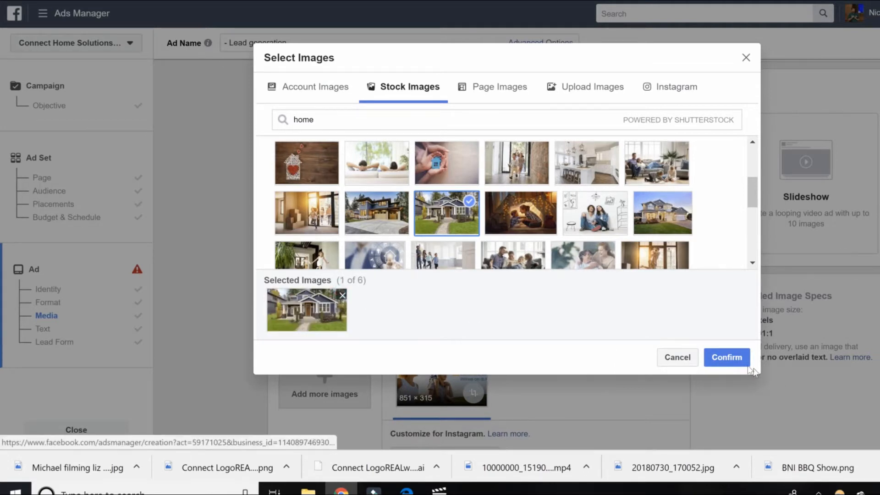
left_click(726, 357)
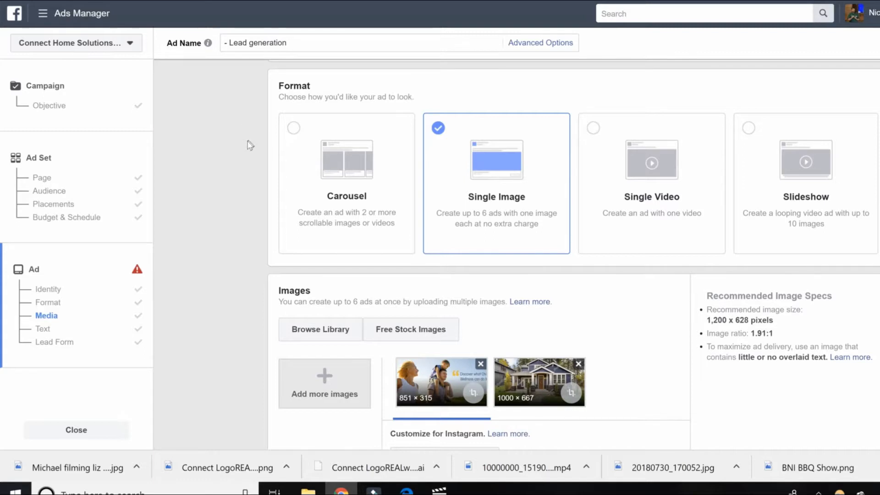
Remove the remaining family photo from the ad's images and check the option to upload more images from the computer
scroll(247, 144, "down", 3)
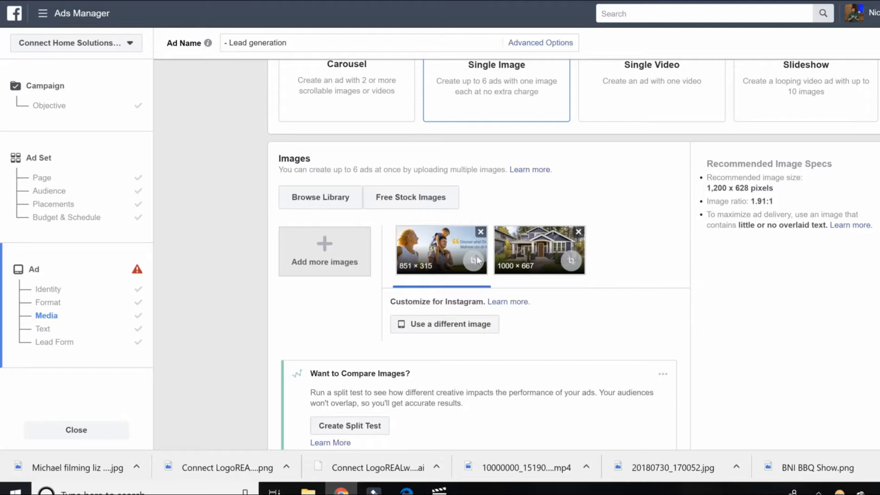
scroll(276, 182, "down", 2)
scroll(239, 162, "down", 5)
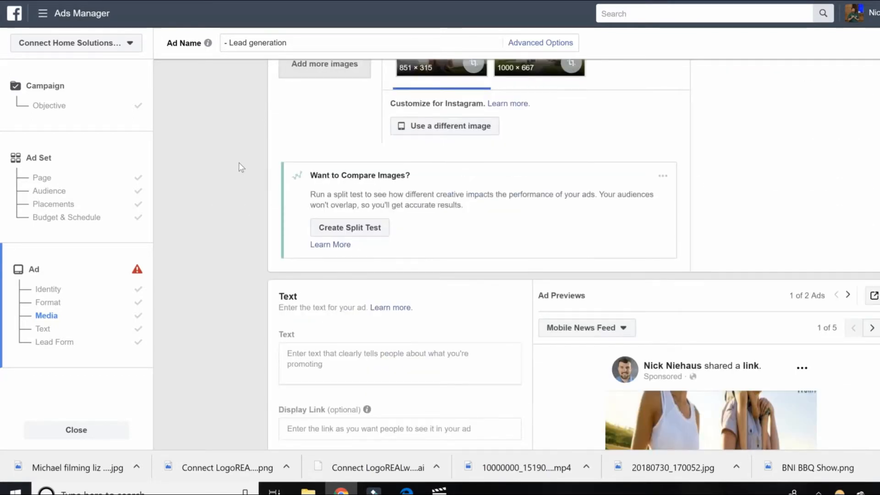
scroll(240, 165, "up", 5)
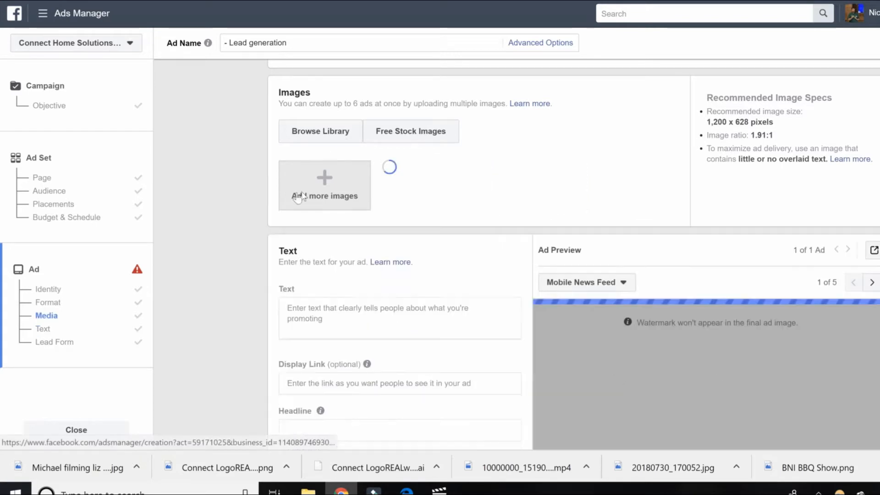
left_click(319, 184)
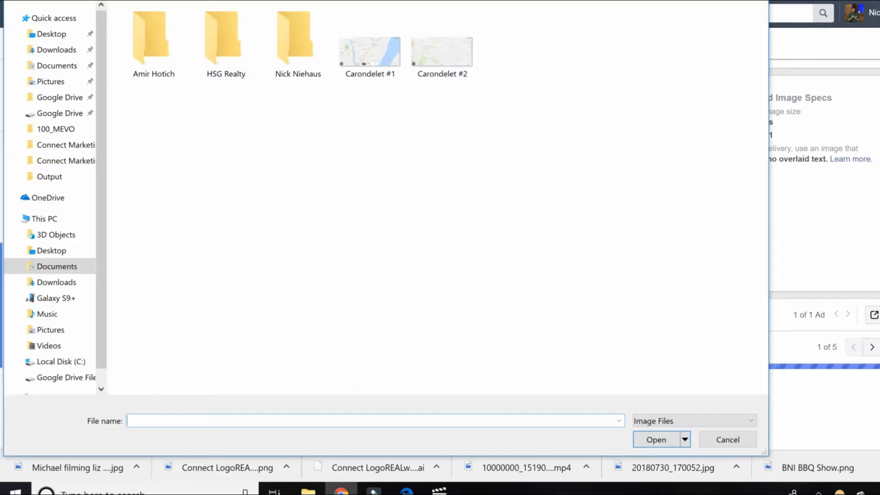
key("Escape")
Review the ad's text and tracking options, and set the ad's main text to "Sick of renting?"
scroll(226, 162, "down", 4)
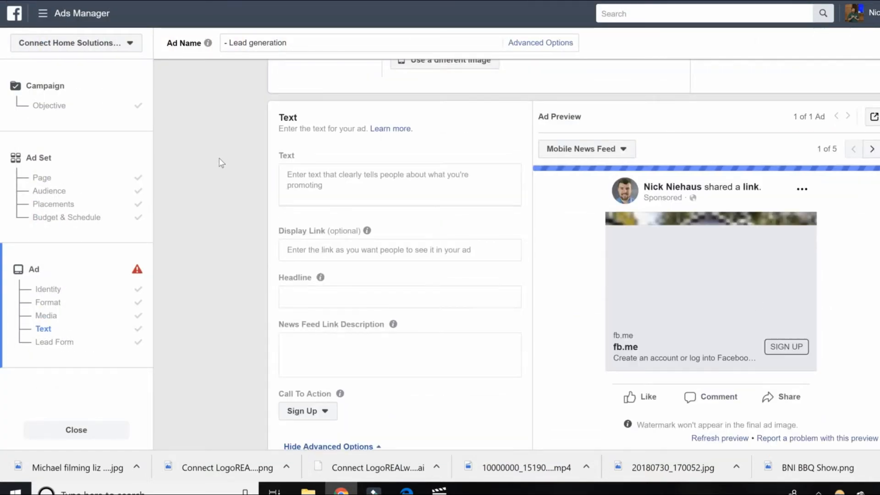
scroll(221, 162, "down", 4)
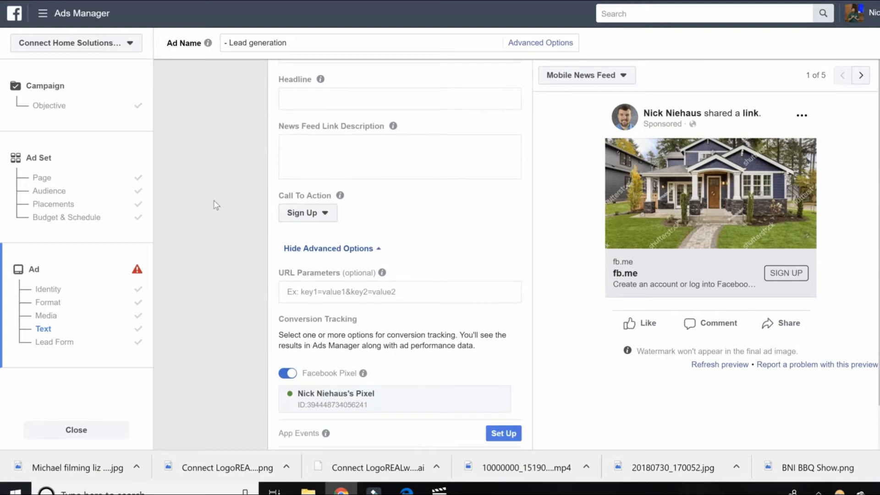
scroll(218, 206, "down", 3)
scroll(215, 205, "down", 4)
scroll(216, 204, "up", 12)
left_click(362, 243)
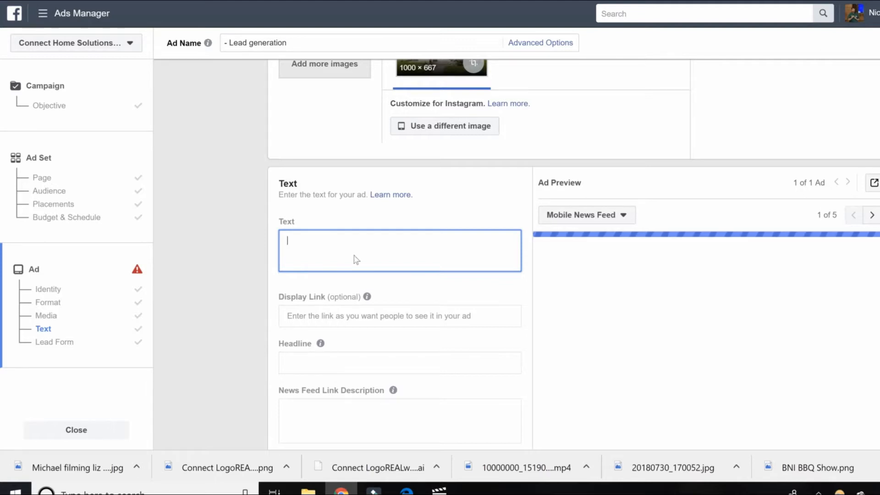
type("Lo")
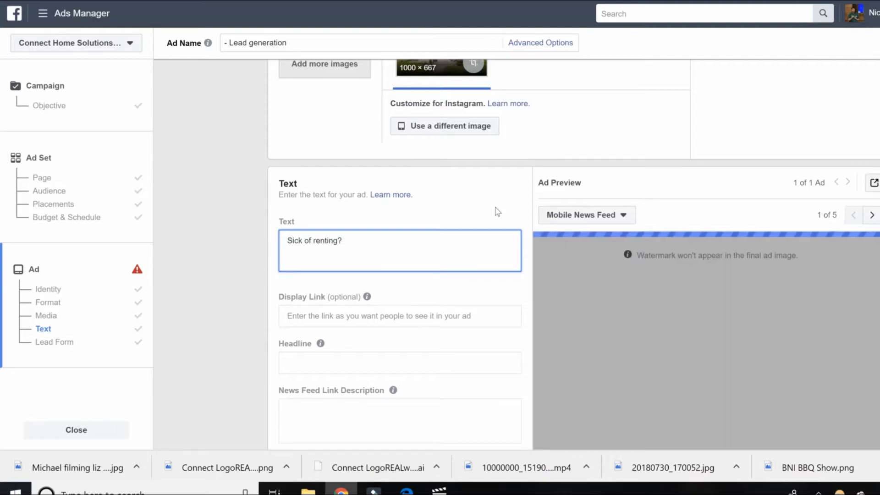
left_click(496, 206)
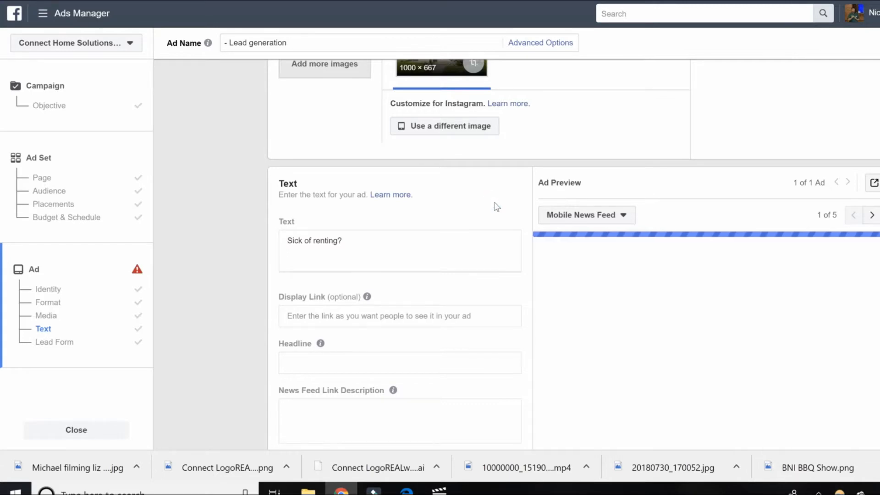
Set the ad's headline to "Stop Renting and Paying Someone's Mortgage!"
scroll(545, 215, "down", 1)
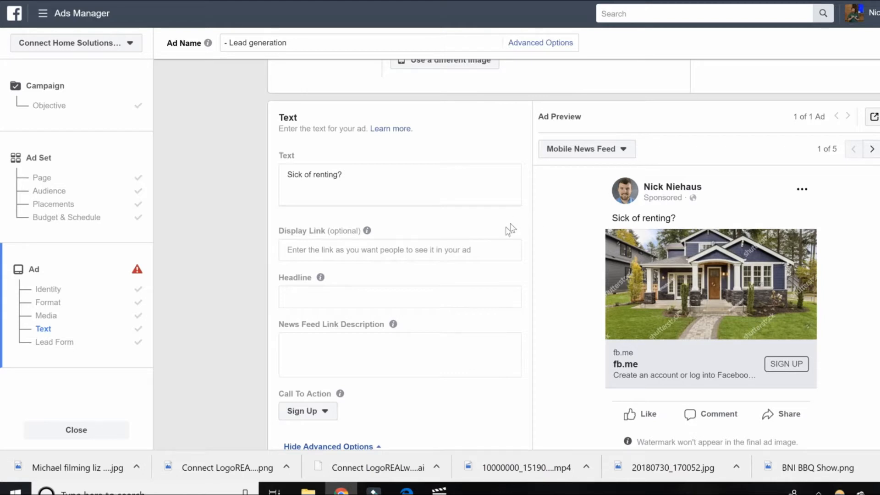
scroll(242, 215, "down", 1)
left_click(324, 231)
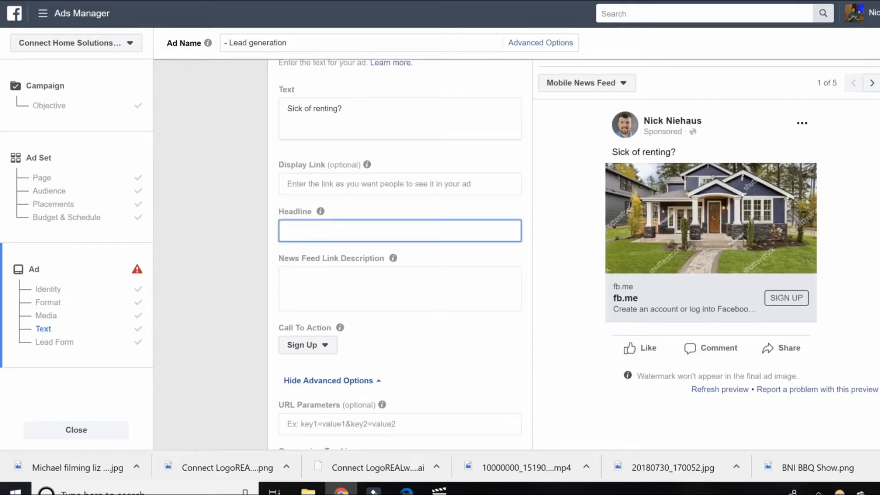
type("Stop Renting ann")
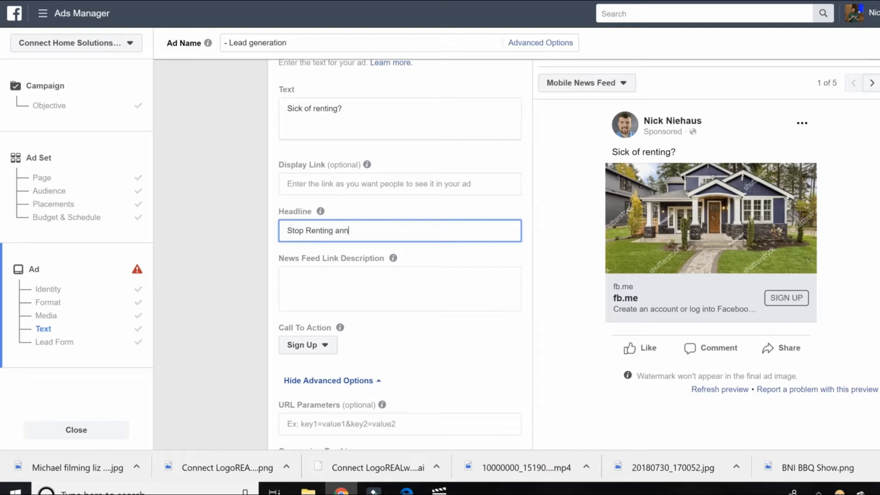
type("d Paying Somemone's Mortgage!")
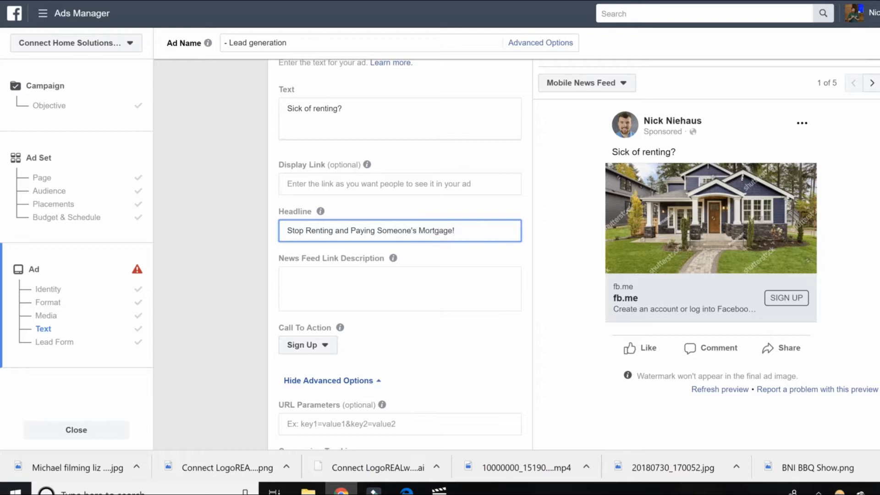
left_click(508, 207)
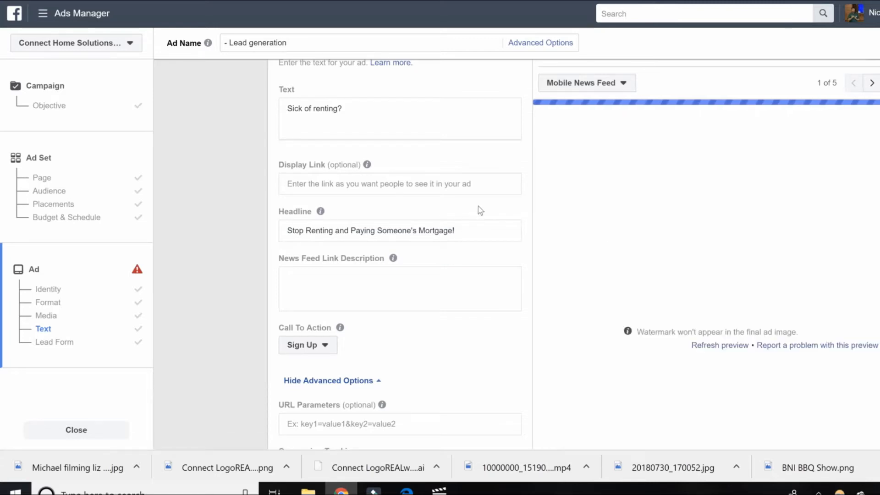
Change the ad's call to action to Learn More
scroll(485, 213, "down", 1)
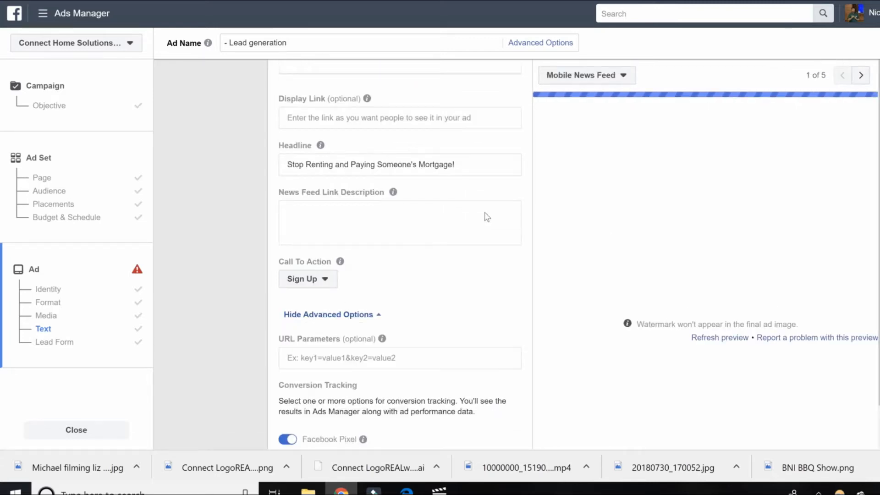
scroll(487, 216, "up", 1)
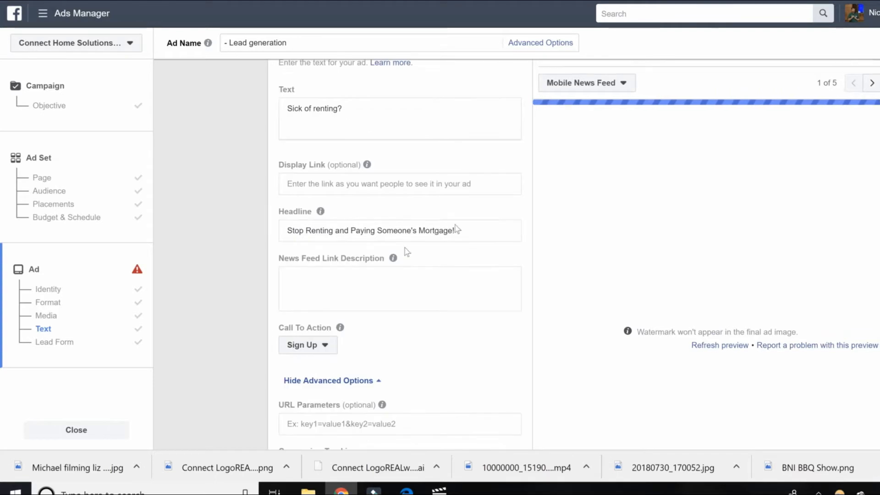
left_click(313, 349)
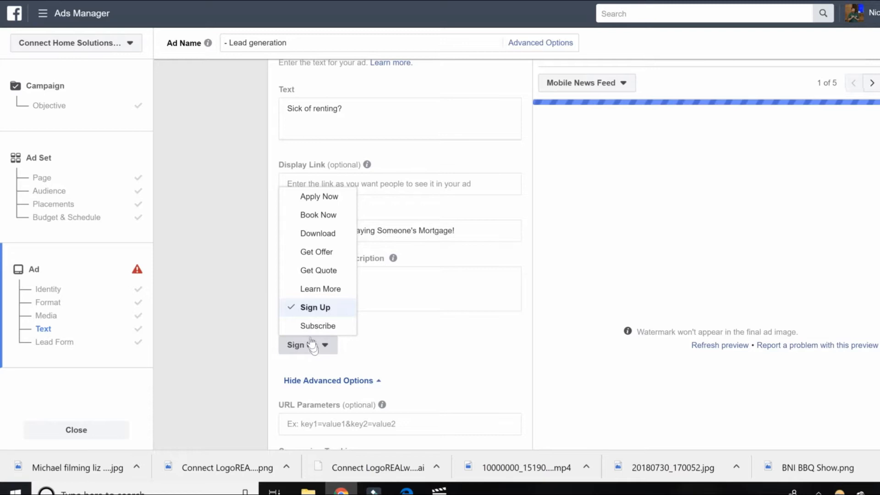
left_click(317, 290)
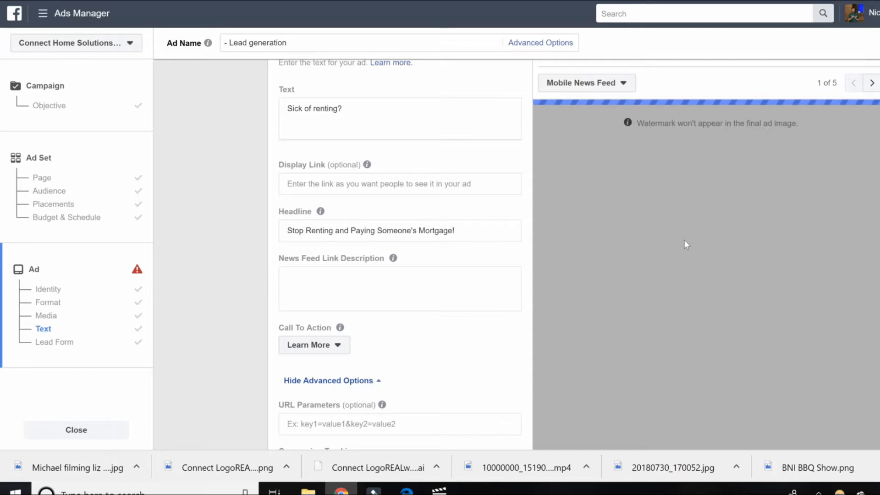
Review the updated ad preview together with the URL parameters and conversion tracking settings
scroll(418, 347, "down", 3)
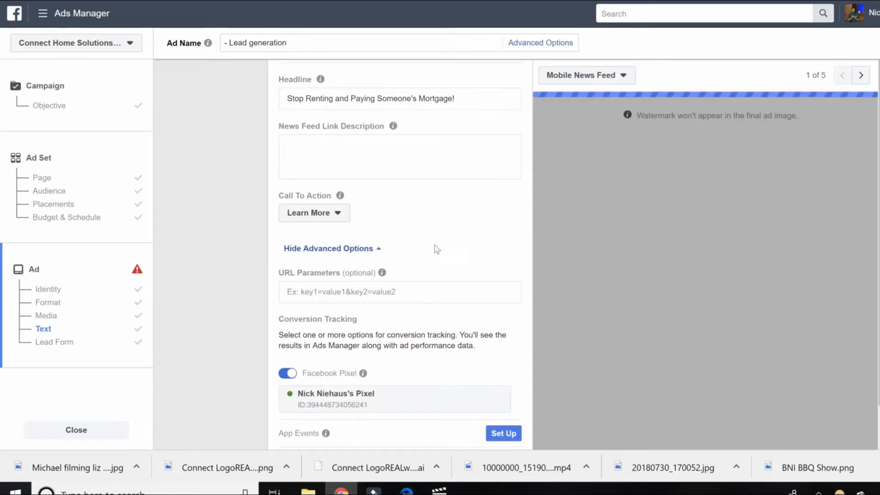
scroll(232, 176, "down", 5)
scroll(248, 222, "up", 6)
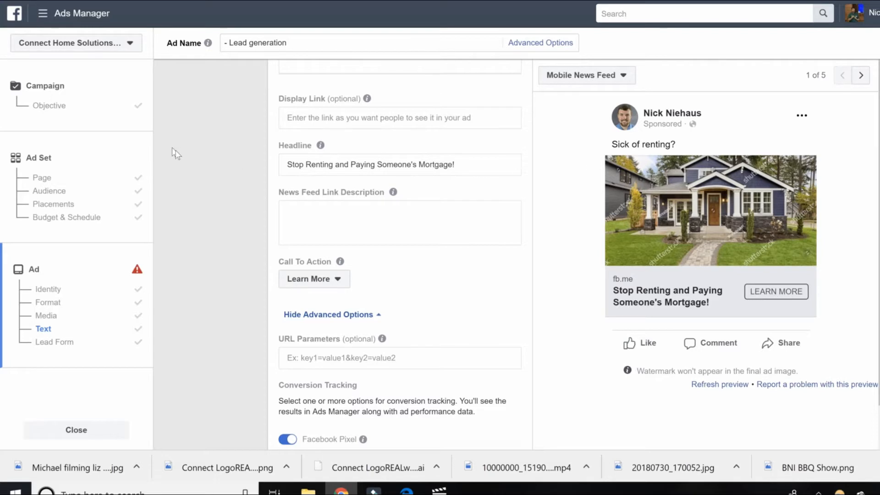
scroll(256, 231, "down", 9)
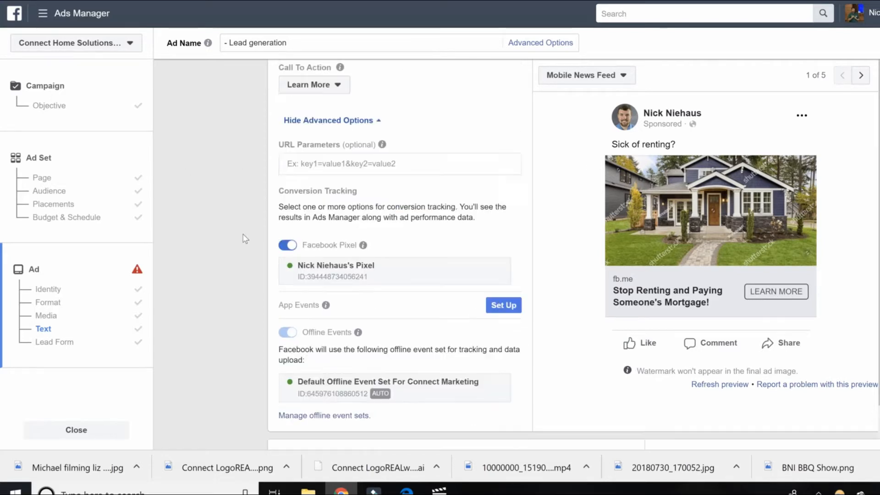
Start a new lead form for the ad
scroll(245, 242, "down", 3)
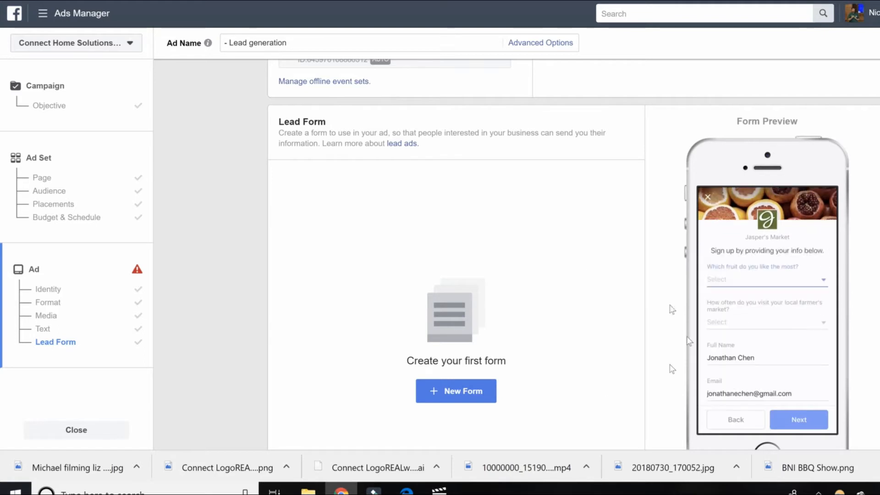
left_click_drag(274, 123, 328, 128)
left_click(329, 127)
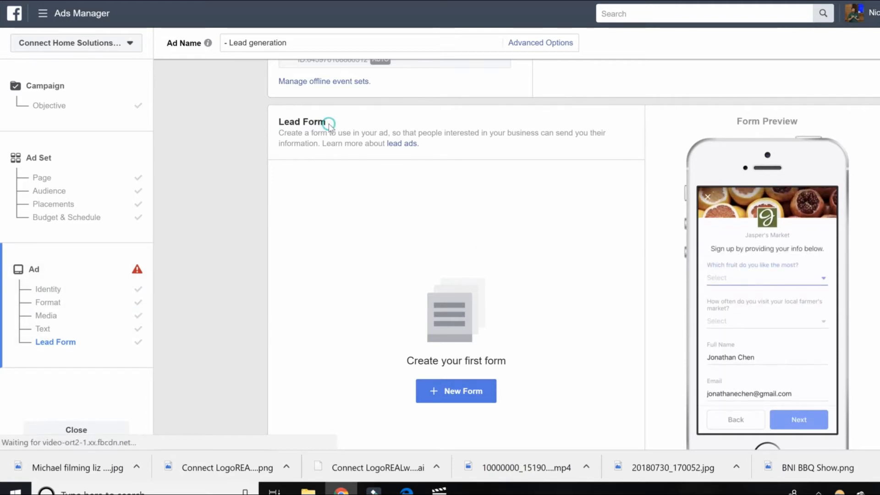
scroll(262, 235, "up", 1)
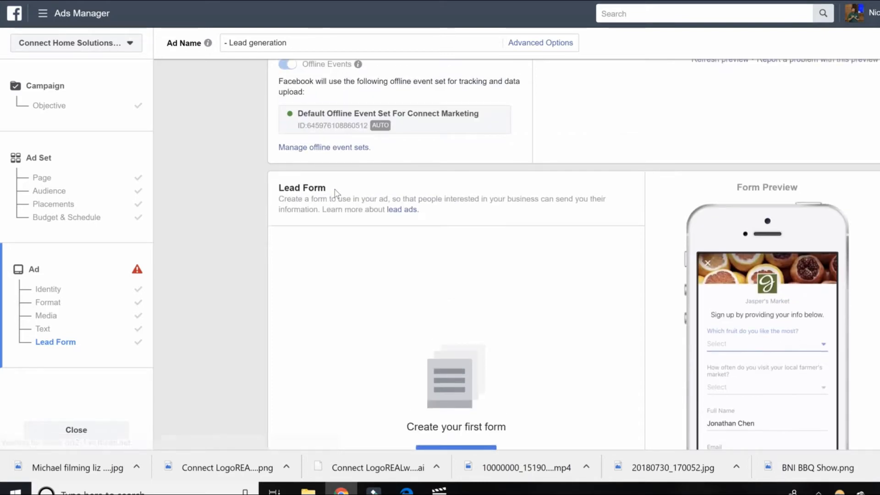
left_click_drag(329, 192, 276, 195)
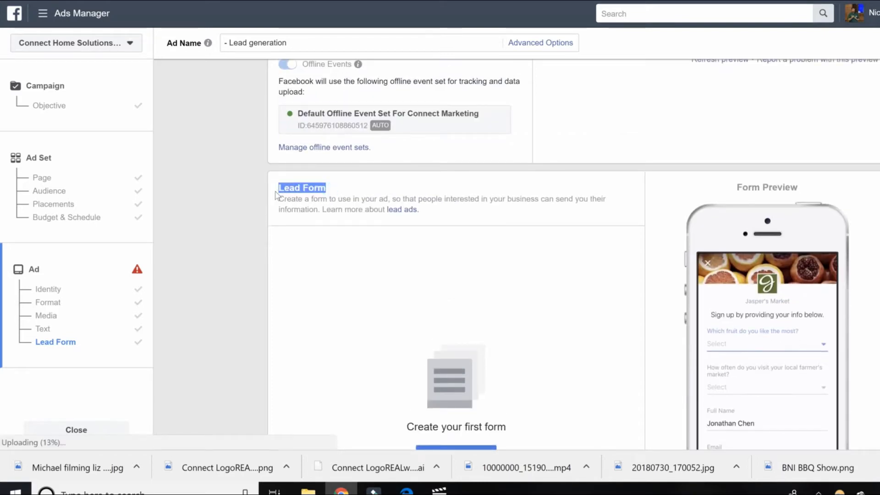
scroll(265, 247, "down", 1)
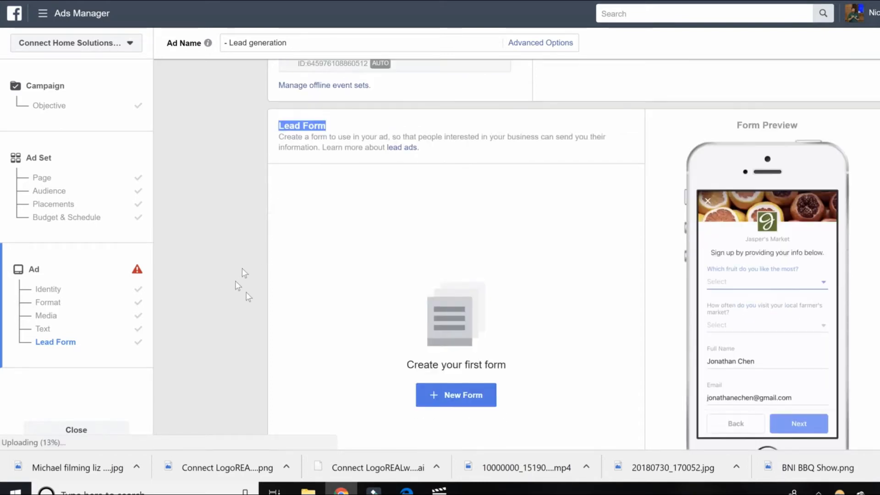
left_click(435, 394)
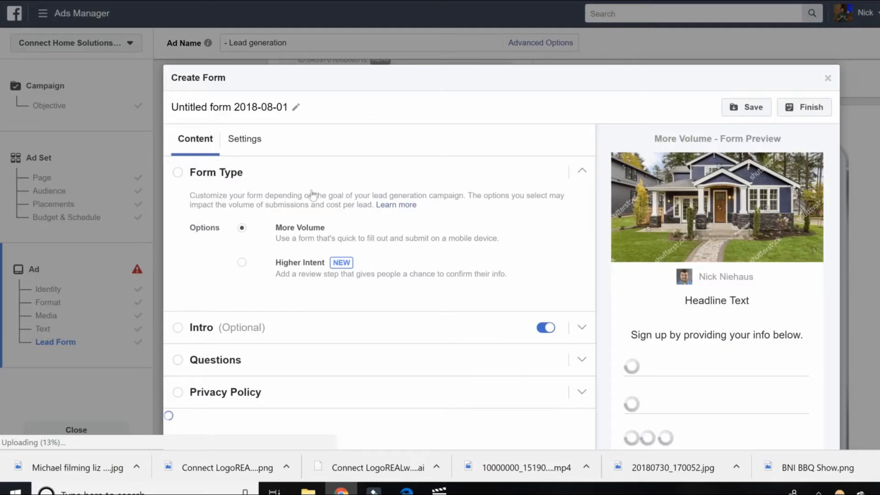
Set the lead form's type to Higher Intent
scroll(526, 211, "down", 1)
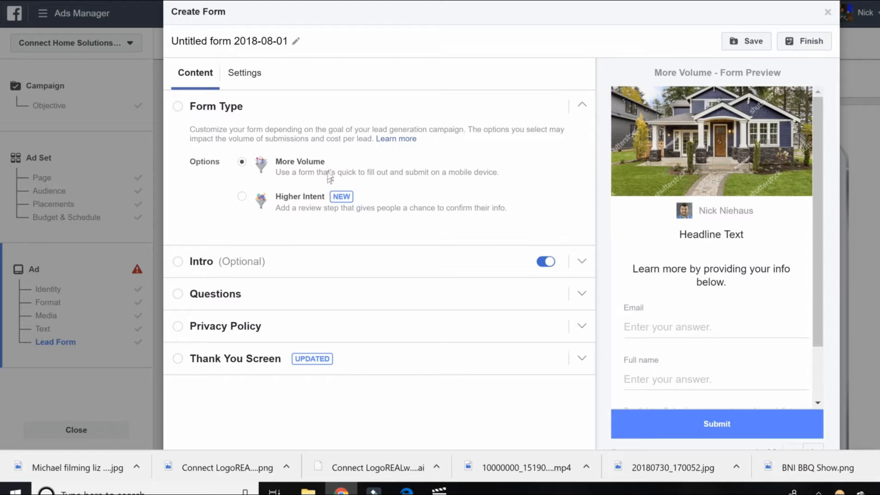
left_click_drag(326, 161, 277, 165)
left_click(277, 165)
left_click(241, 196)
scroll(438, 114, "down", 1)
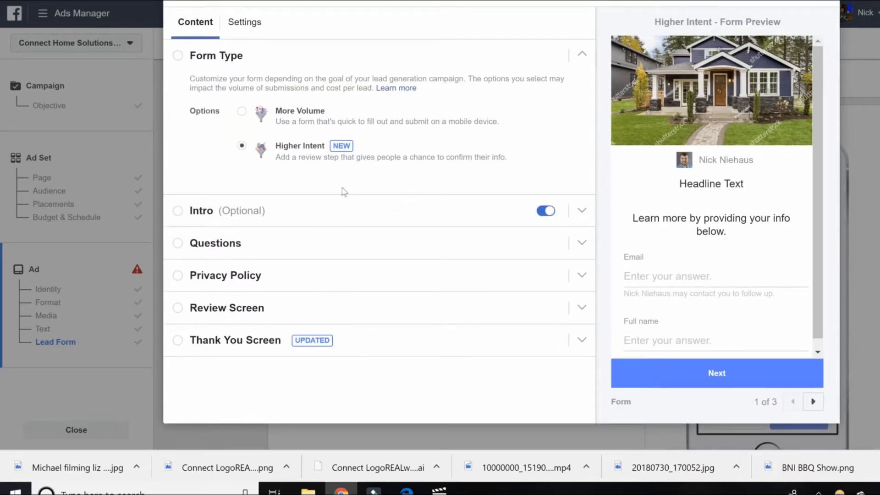
Set the form's intro headline to "You don't have to pay rent anymore!"
left_click(231, 218)
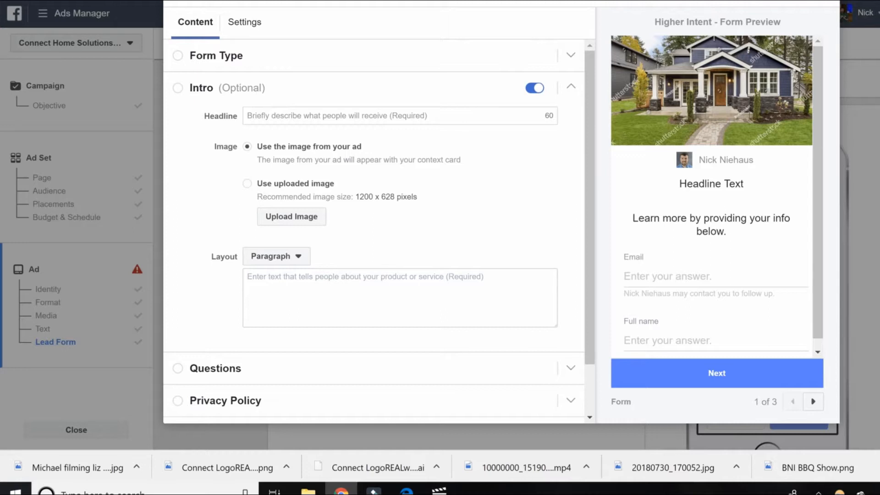
left_click(288, 115)
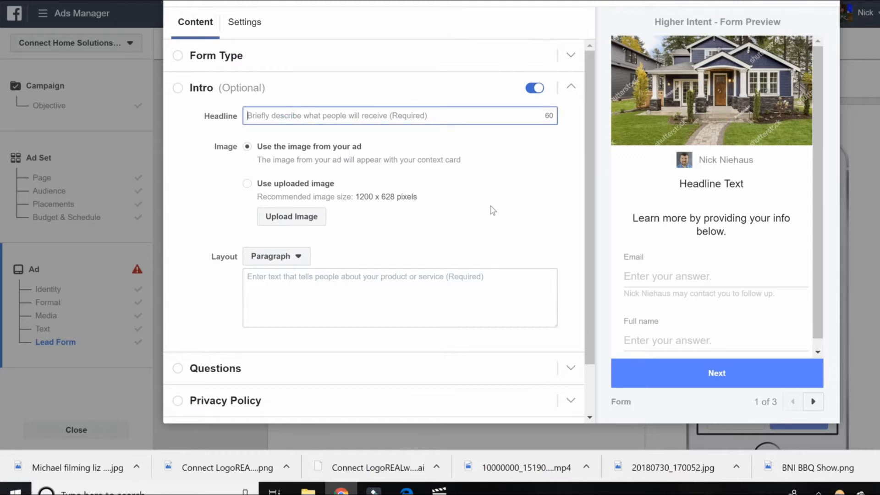
type("Intro Text")
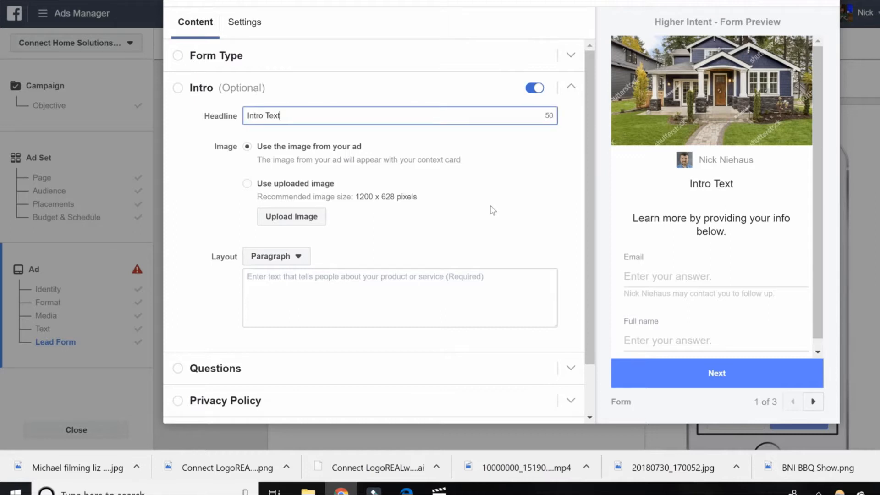
left_click_drag(739, 185, 697, 194)
left_click(698, 195)
triple_click(310, 115)
type("You don't have to pay rent anymore!")
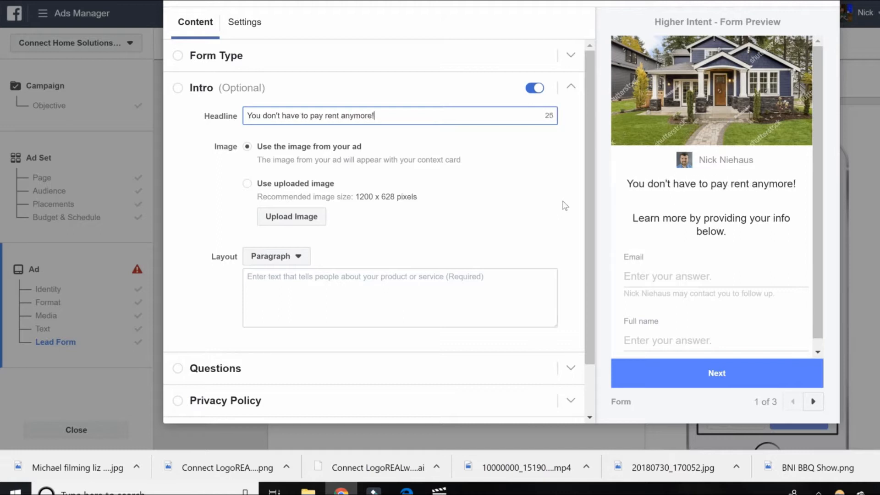
Enter "Details about the ad." as the intro's paragraph text and check it in the form preview
left_click(298, 285)
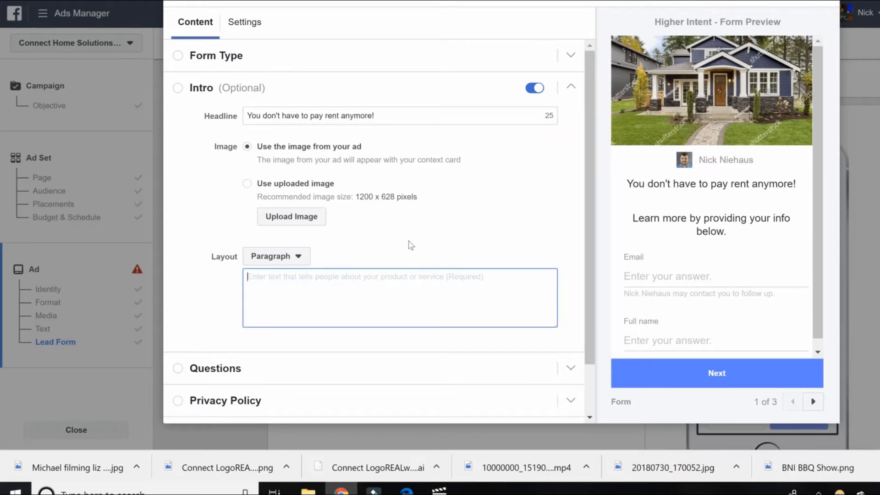
type("Detail")
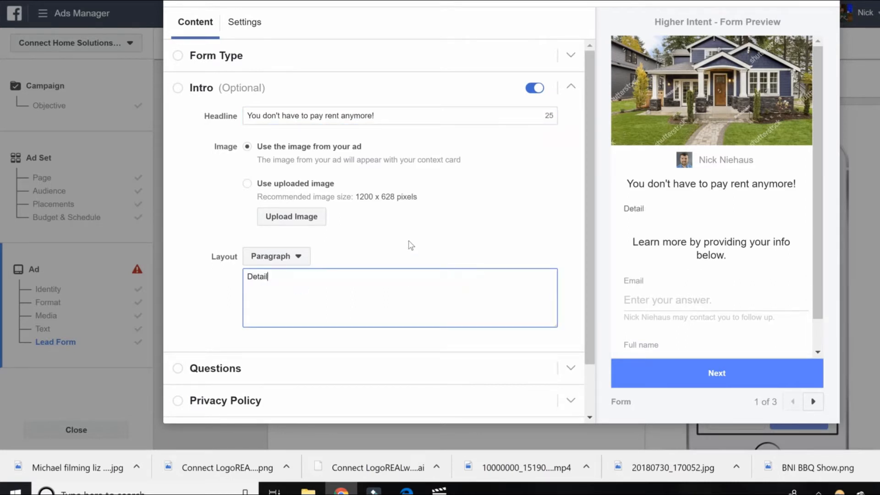
type("s about the ad.")
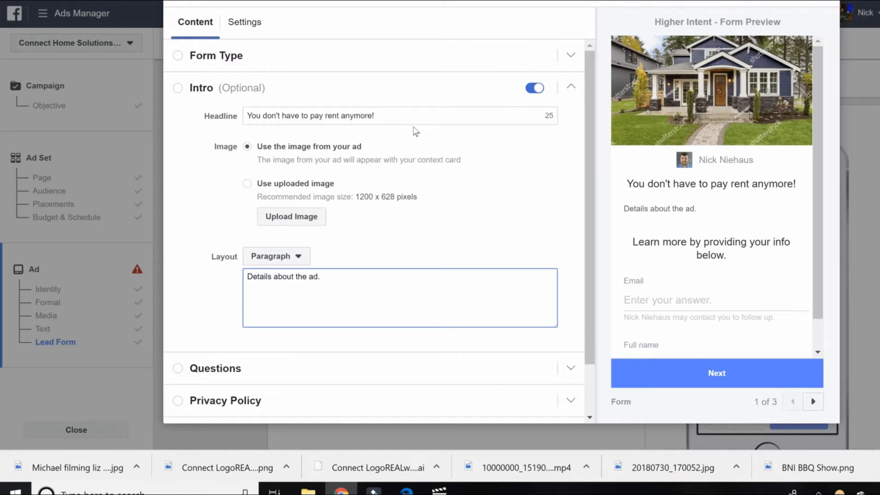
left_click_drag(647, 184, 784, 183)
left_click(785, 184)
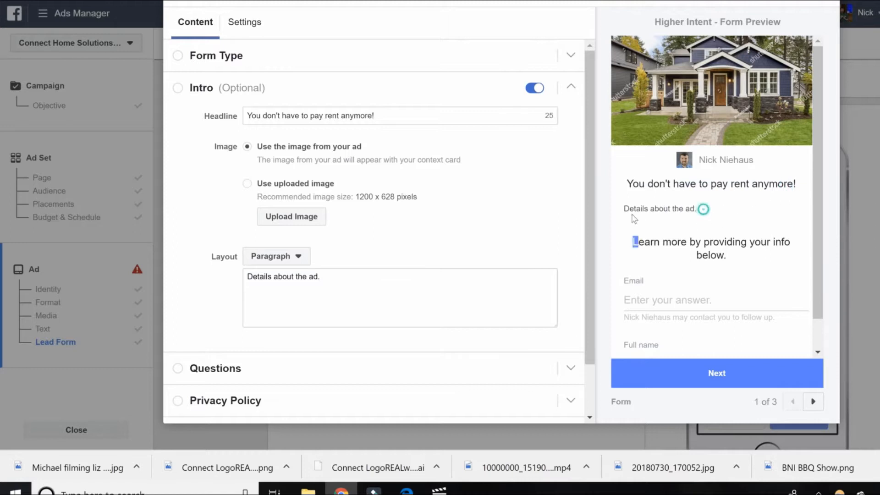
left_click_drag(702, 209, 624, 211)
left_click(361, 288)
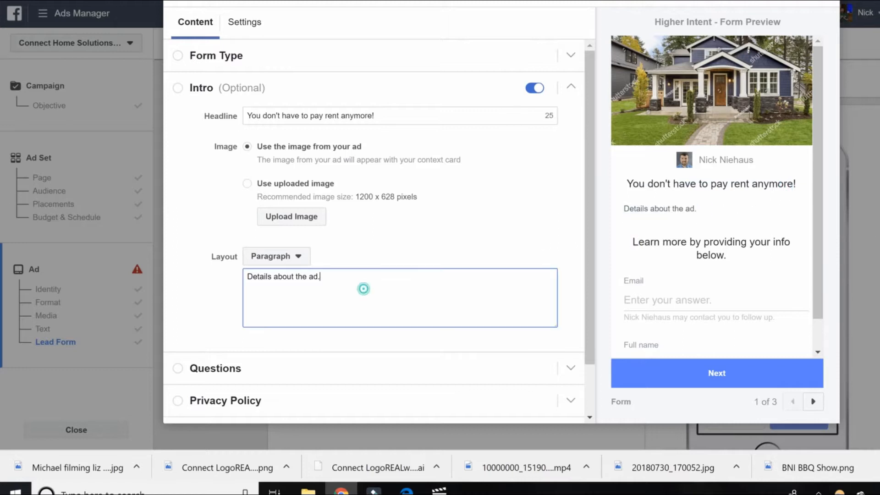
Change the intro layout to Bullets and enter "stop paying rent", "build equity" and "be cool" as the bullet points
left_click(289, 257)
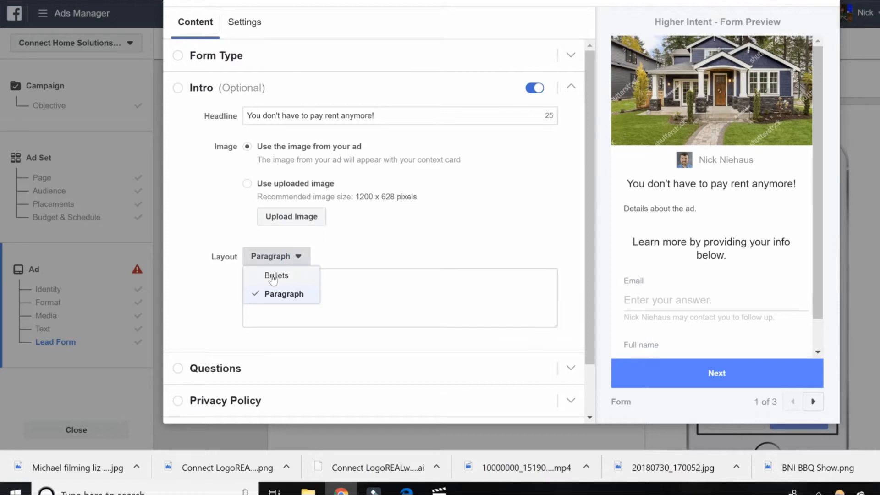
left_click(276, 275)
left_click(312, 278)
type("s")
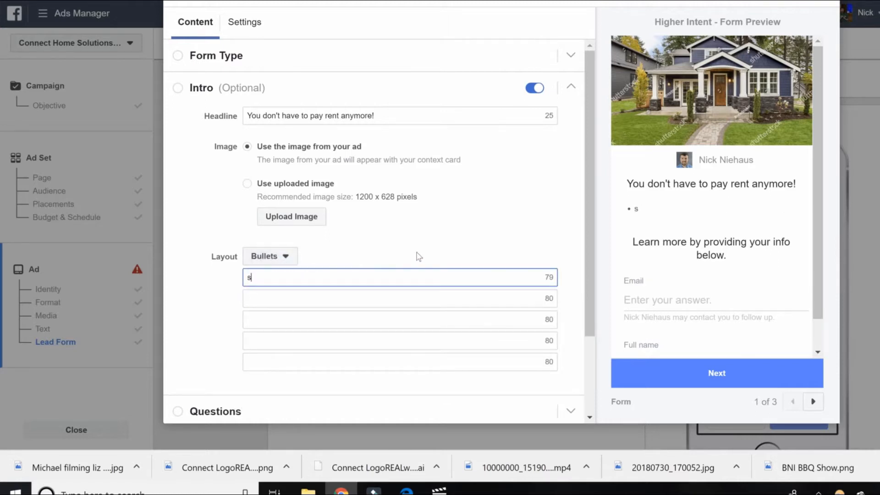
type("top paying rent")
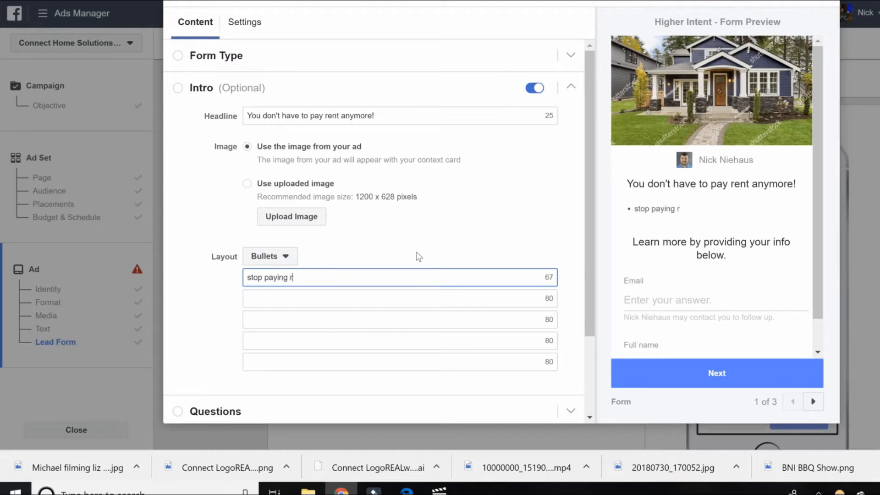
key("Tab")
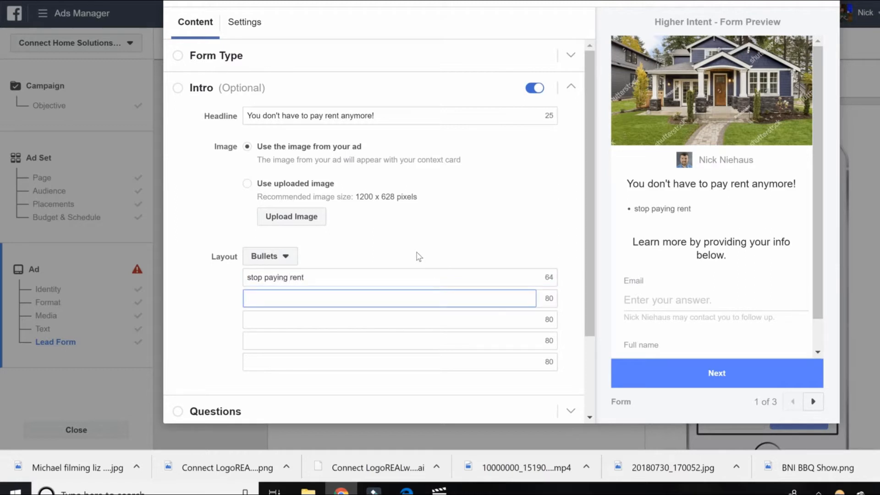
type("build equity")
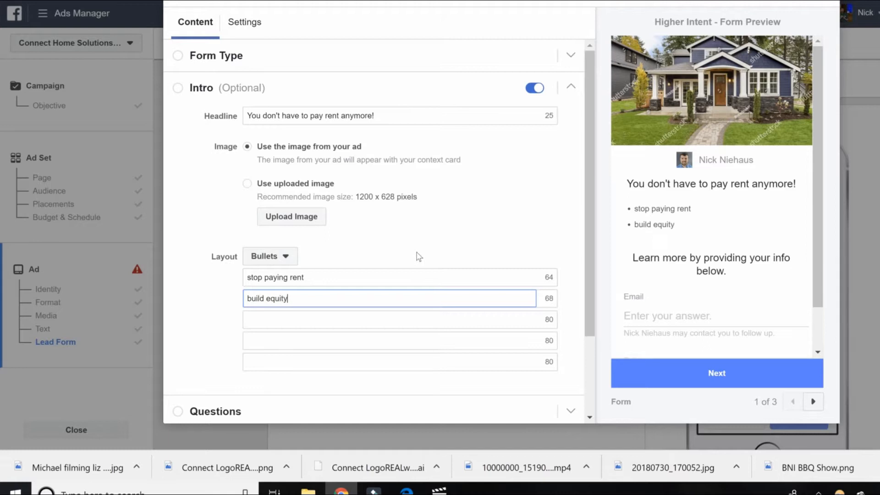
key("Tab")
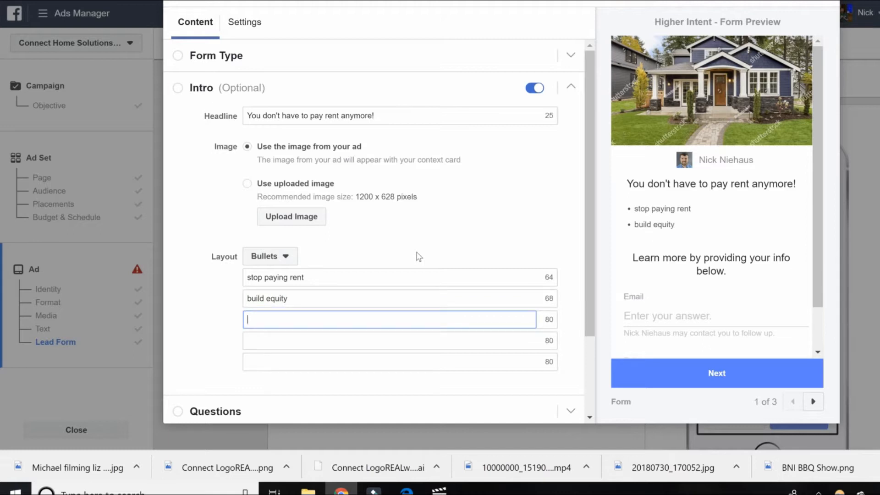
type("be coole")
key("BackSpace")
Switch the intro image to Use uploaded image, and look through the files available for upload without choosing one
left_click(500, 218)
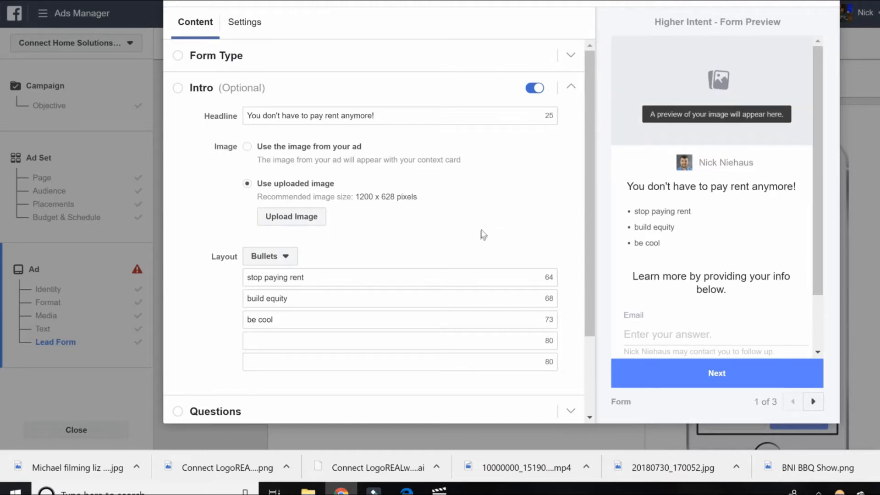
left_click(291, 216)
key("Escape")
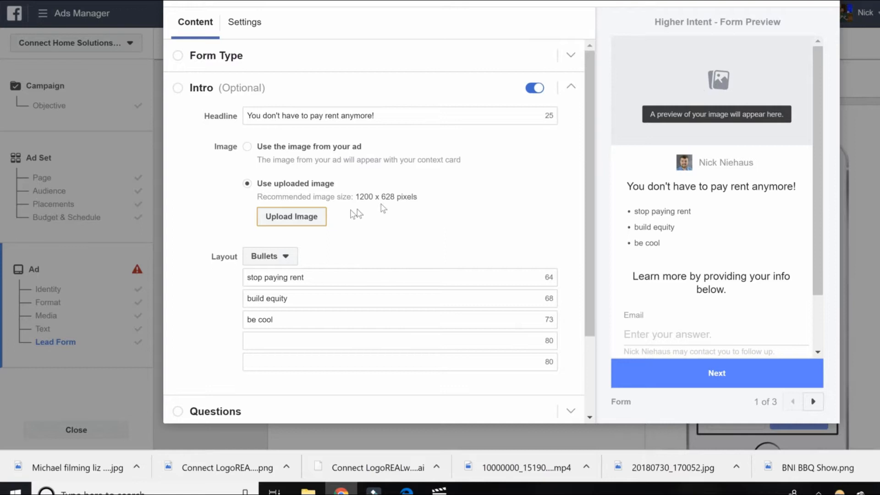
left_click(290, 217)
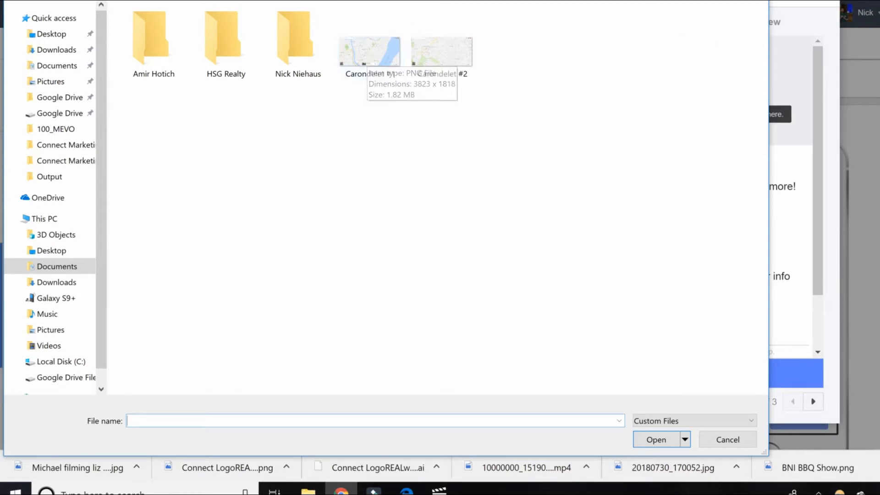
key("Escape")
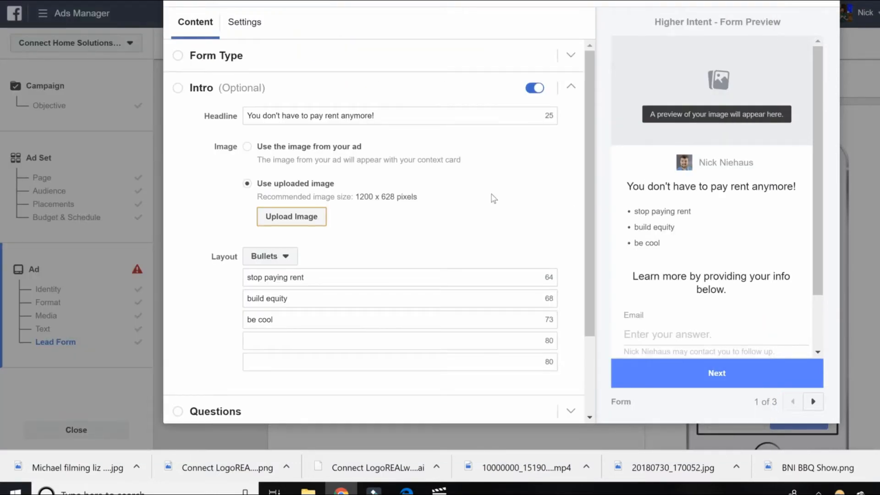
Open the form's Questions section and examine its headline option and default fields alongside the form preview
scroll(492, 193, "down", 2)
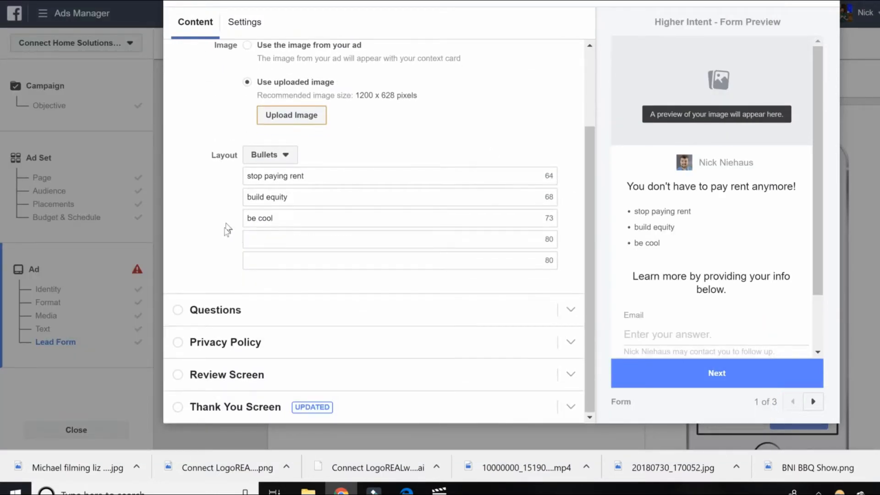
scroll(716, 301, "down", 2)
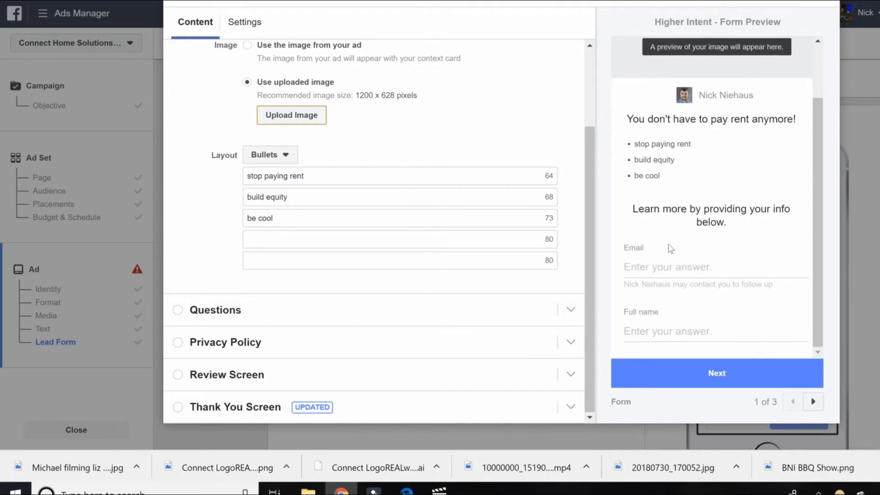
left_click(259, 311)
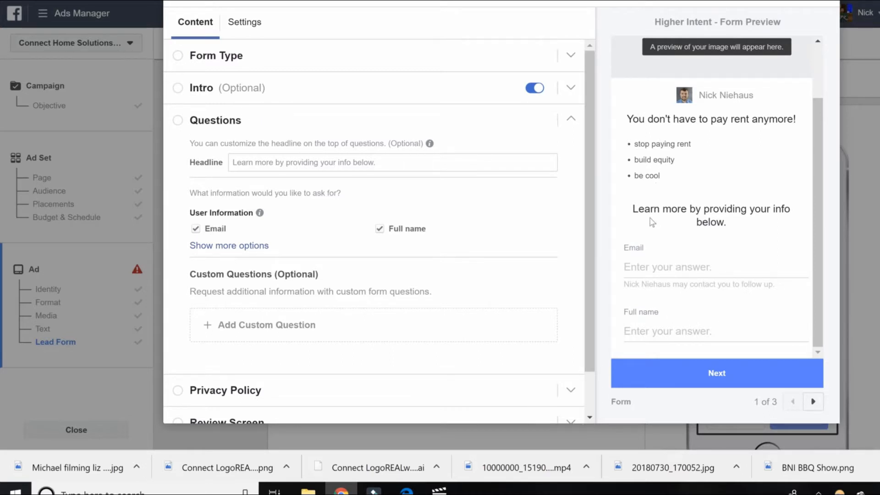
left_click_drag(622, 247, 646, 249)
left_click(603, 248)
left_click(289, 164)
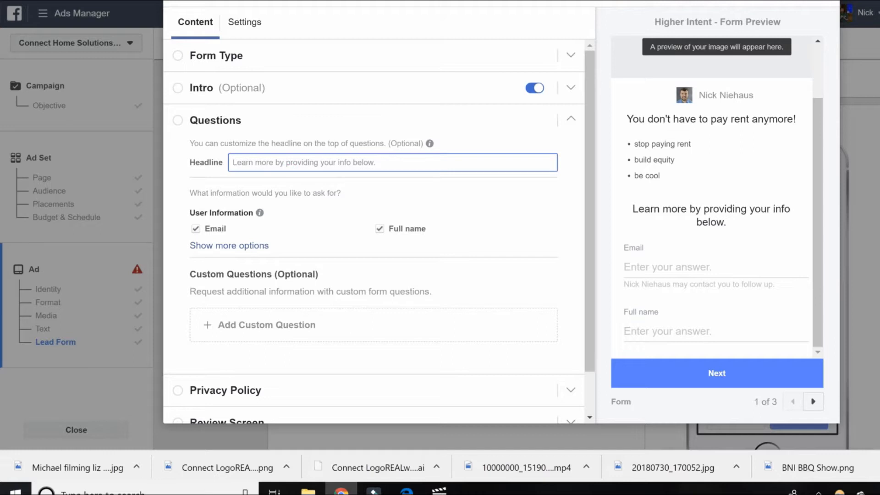
left_click_drag(389, 143, 431, 147)
left_click(442, 191)
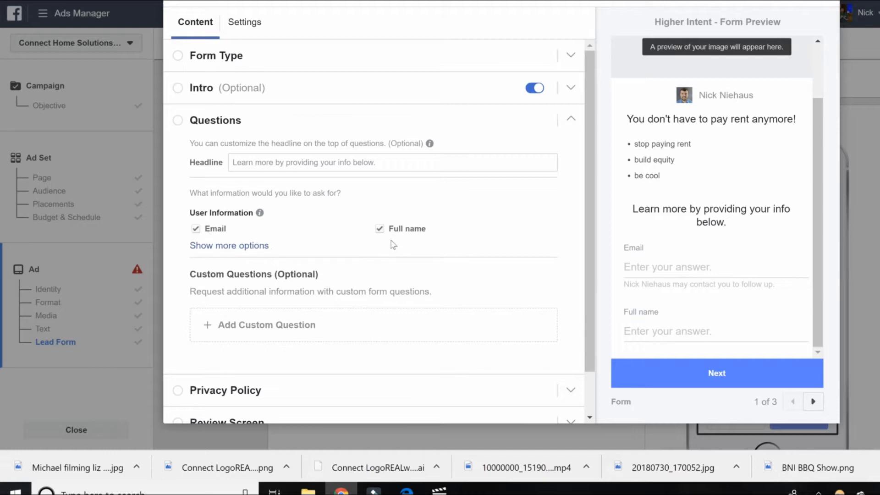
Show more user information options and add Phone number to the details the form asks for
left_click(219, 248)
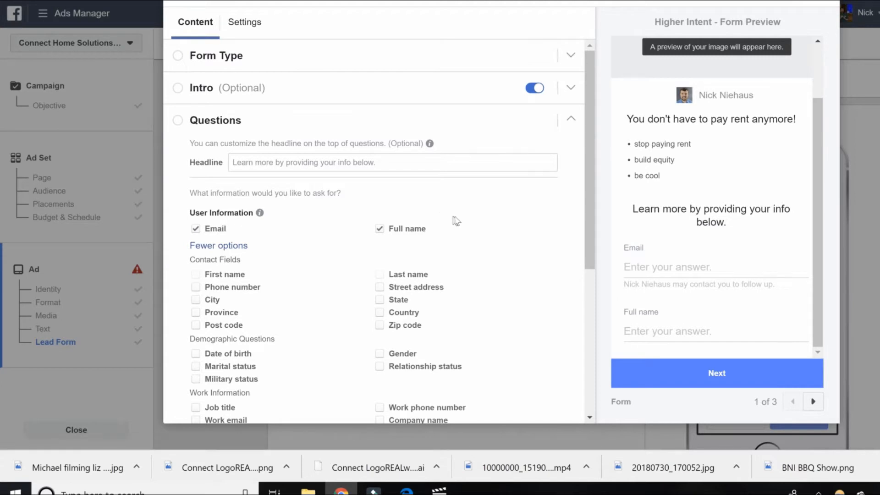
scroll(457, 219, "down", 2)
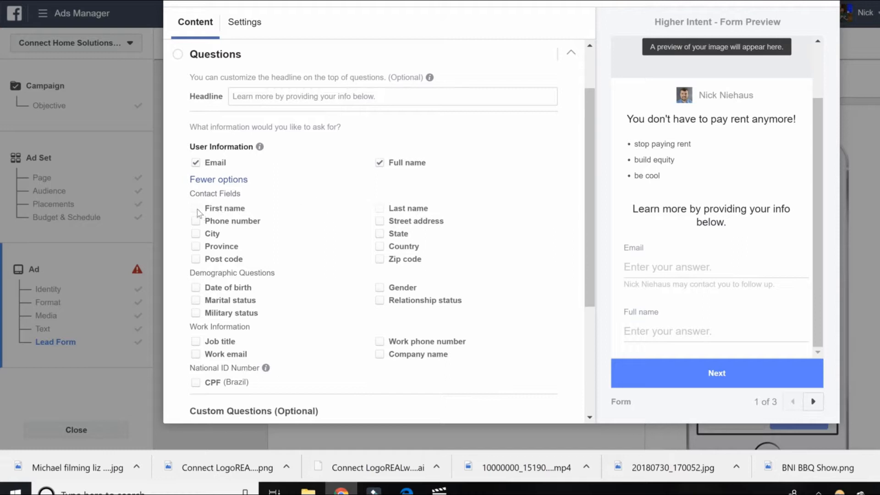
left_click(196, 221)
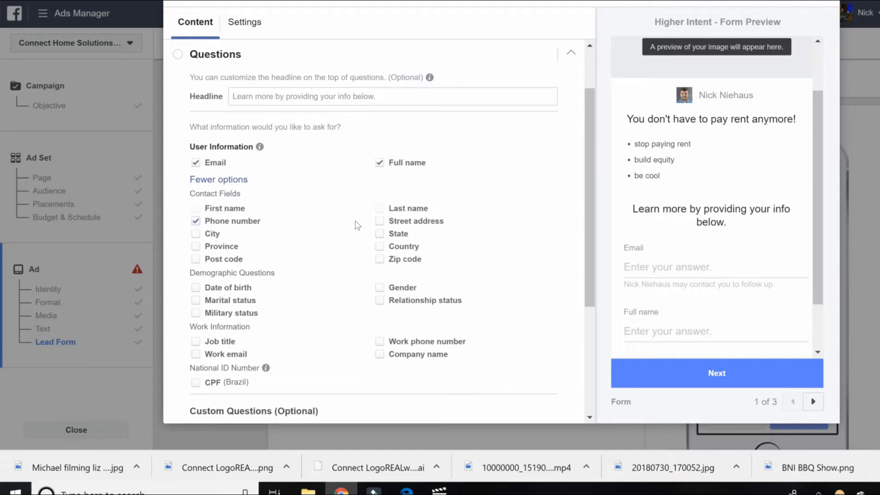
Add Street address and Zip code to the requested user information, and check the phone number's follow-up notice in the form preview
left_click(381, 223)
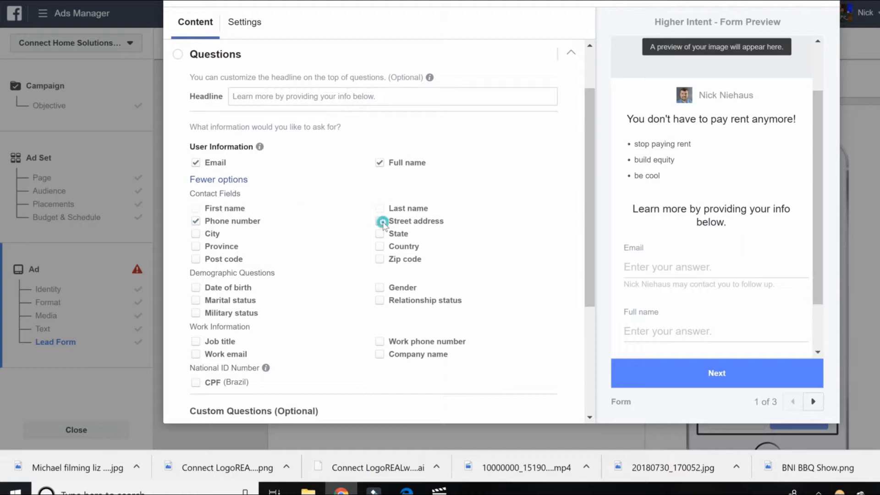
left_click(378, 260)
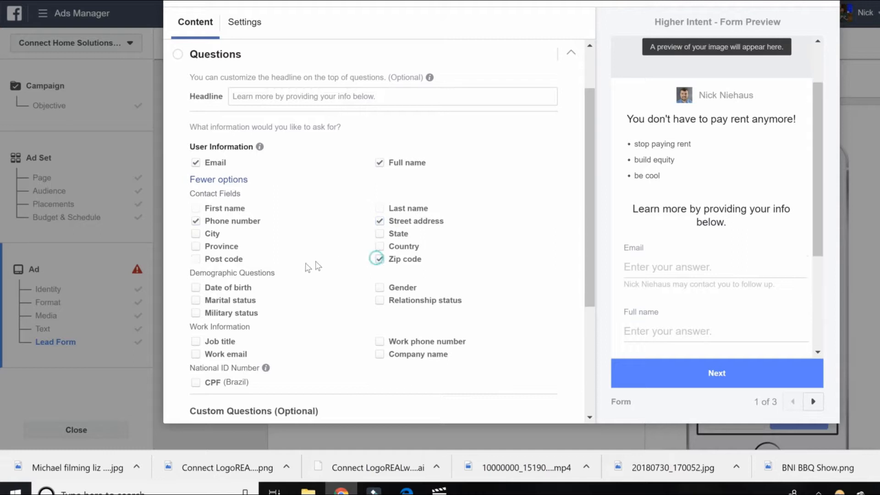
left_click(198, 302)
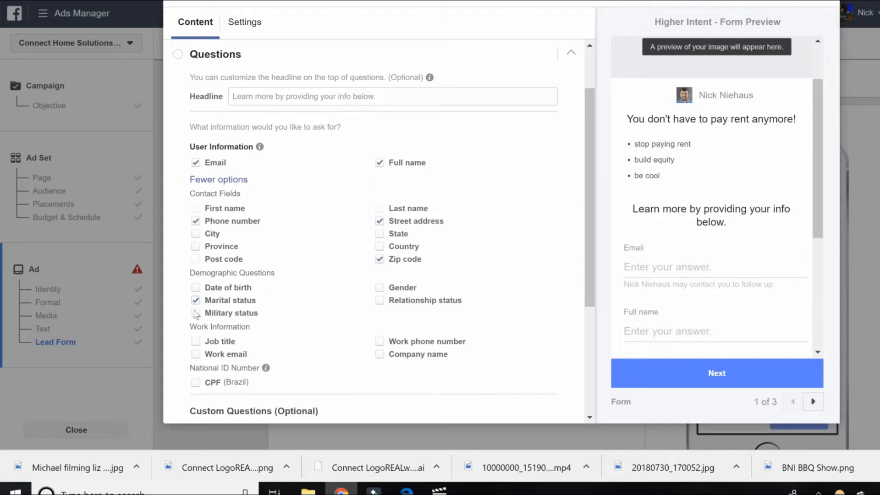
left_click(195, 300)
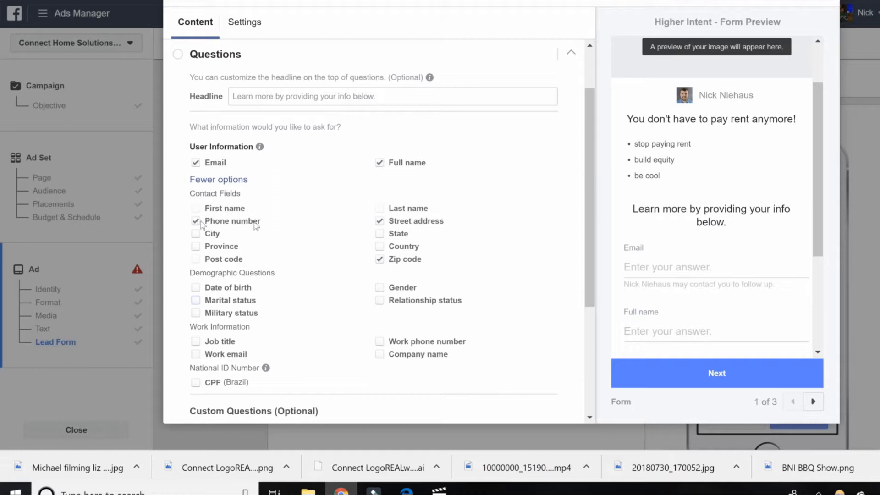
scroll(683, 228, "down", 4)
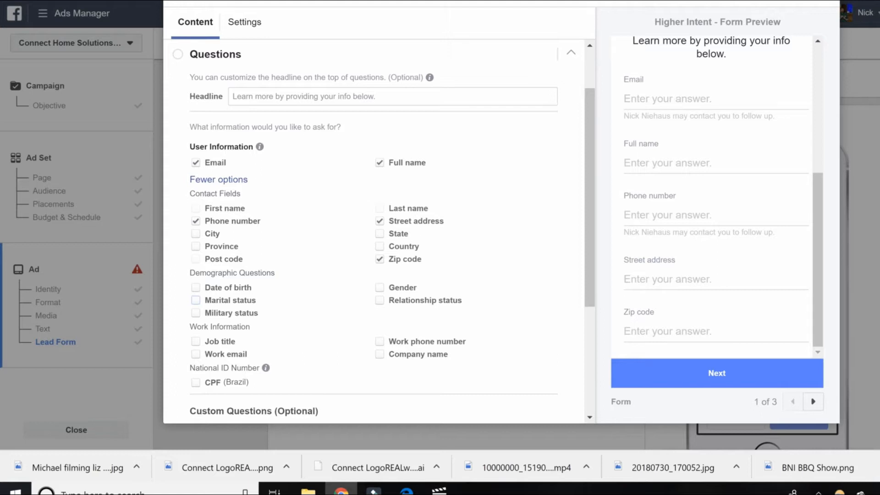
double_click(622, 233)
left_click_drag(622, 234, 779, 238)
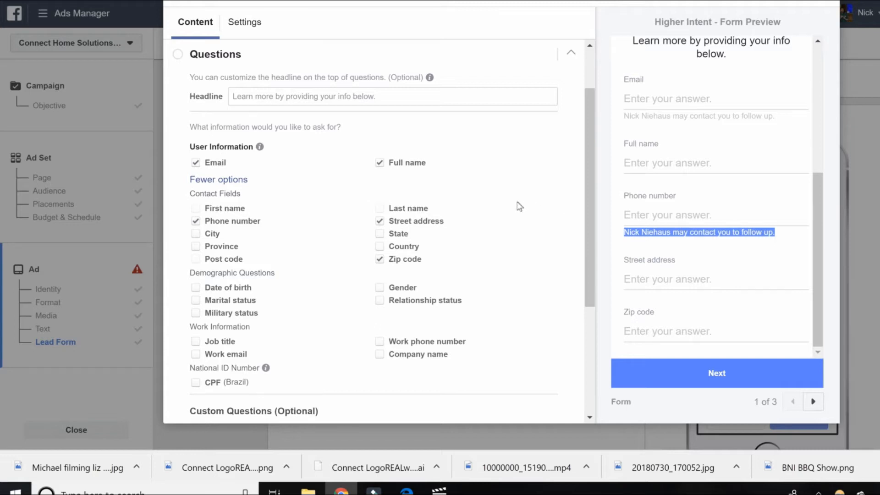
Try an Appointment Scheduling custom question in the form and delete it again
scroll(519, 206, "down", 4)
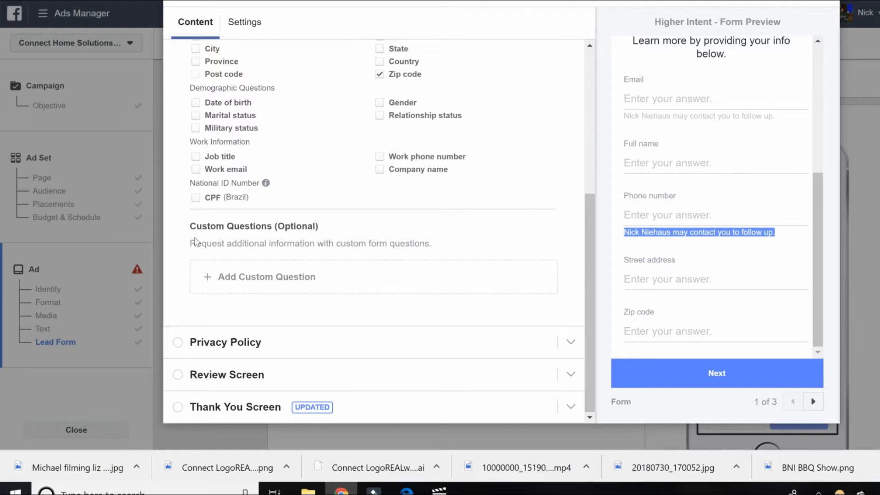
left_click(207, 289)
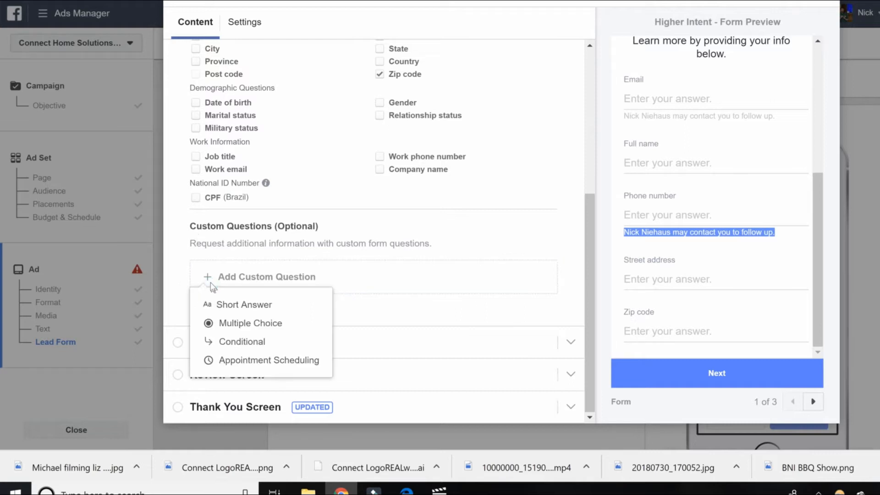
left_click(230, 365)
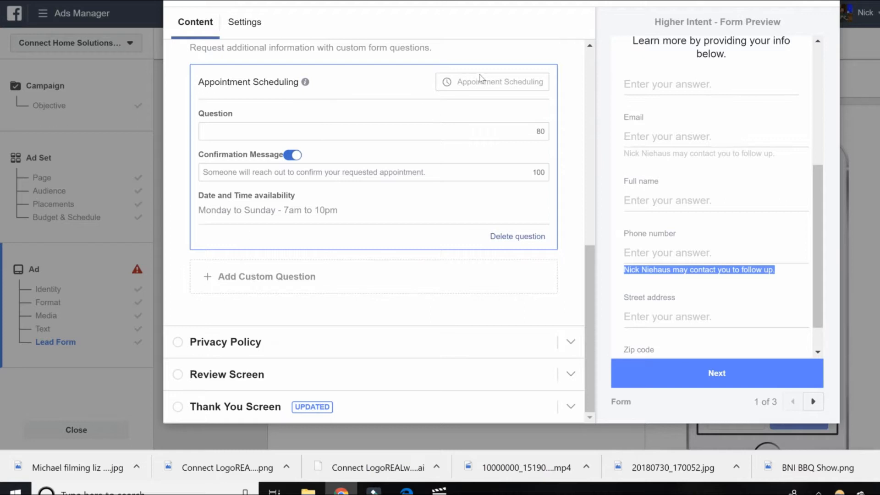
left_click(515, 237)
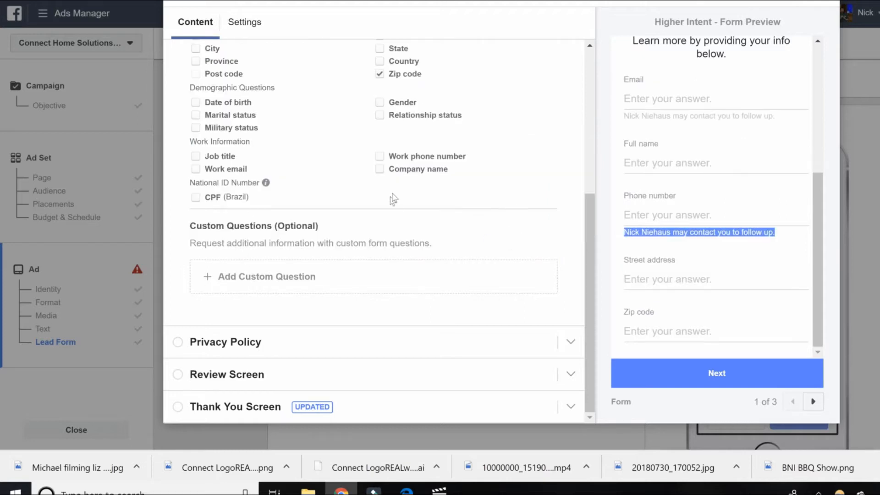
Open the form's Privacy Policy section and set the link text to "Privacy Policy", leaving the link URL empty
left_click(308, 342)
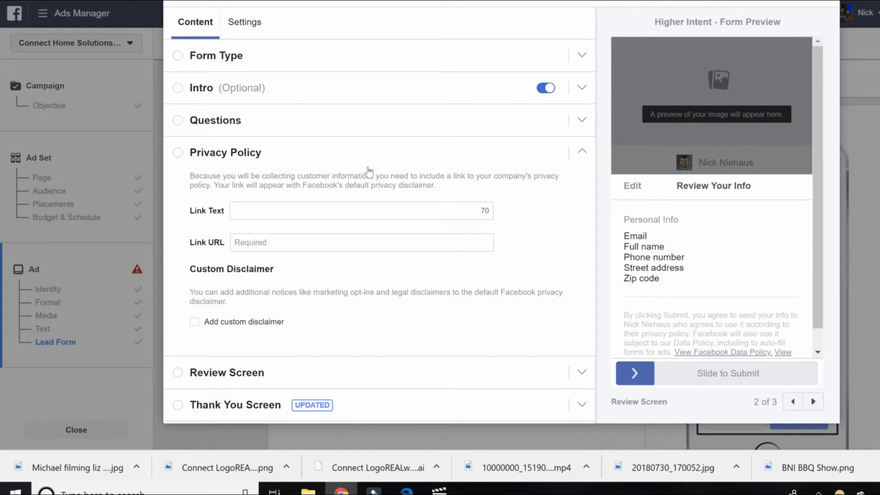
left_click(250, 209)
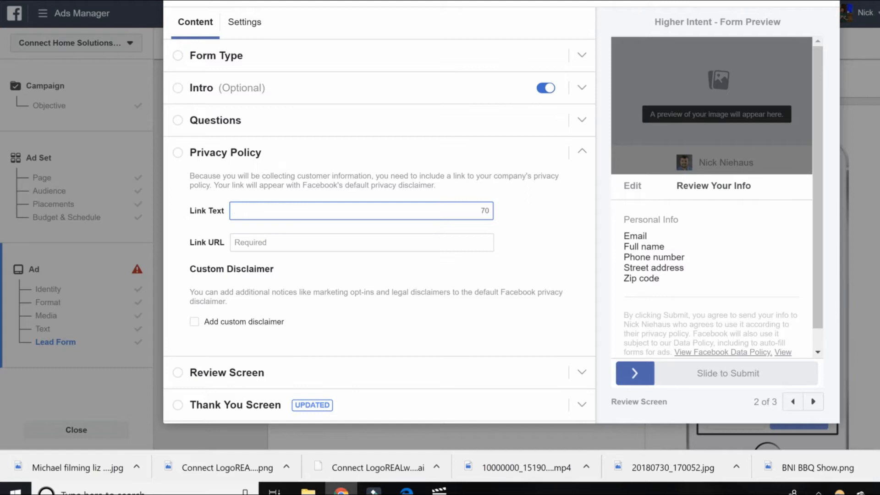
type("Privacy P")
type("ilocy")
key("BackSpace")
key("BackSpace")
key("BackSpace")
key("BackSpace")
key("BackSpace")
key("BackSpace")
type("olichy")
key("BackSpace")
key("BackSpace")
type("y")
key("Tab")
left_click(320, 242)
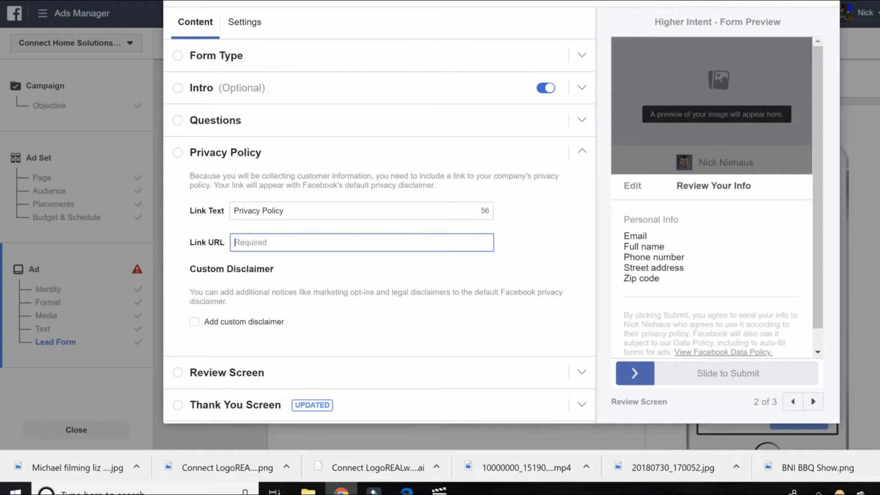
left_click(534, 228)
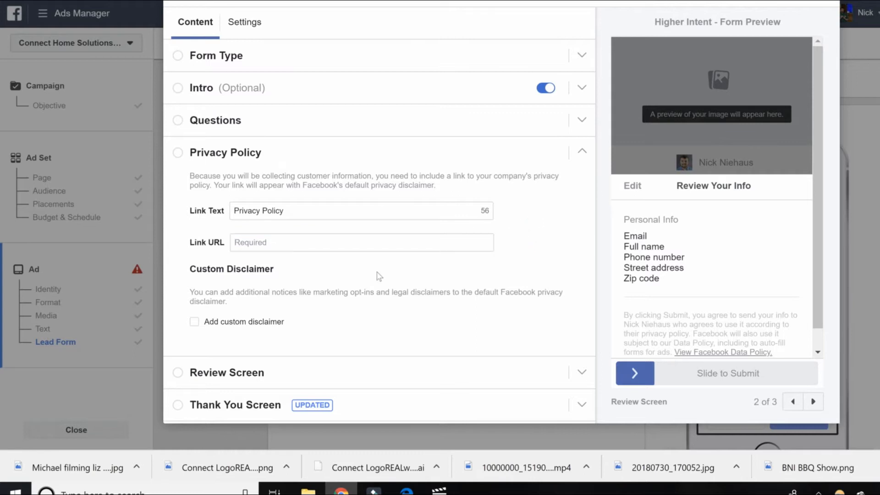
Examine the Review Screen section and compare the More Volume form type with Higher Intent, keeping Higher Intent selected
left_click(260, 372)
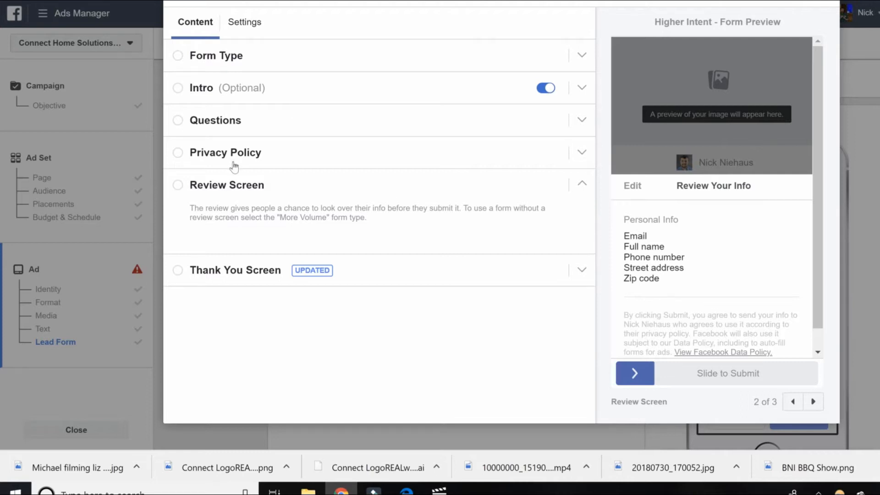
scroll(234, 167, "up", 3)
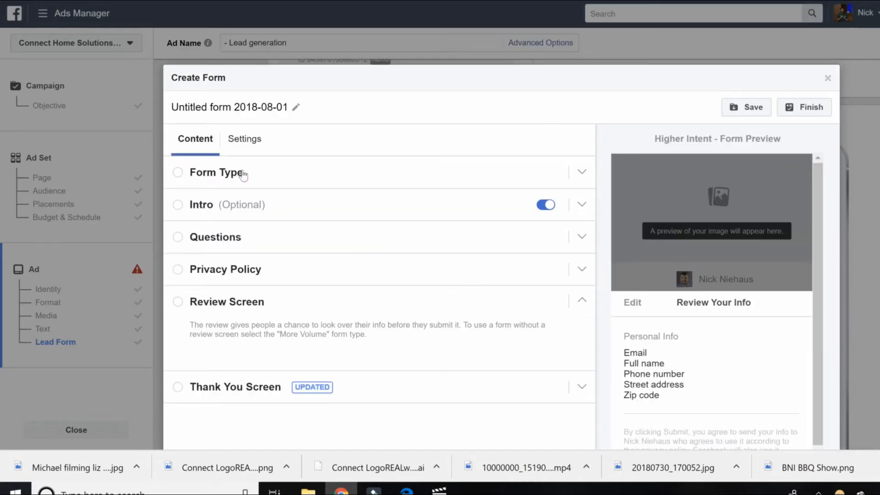
left_click(197, 176)
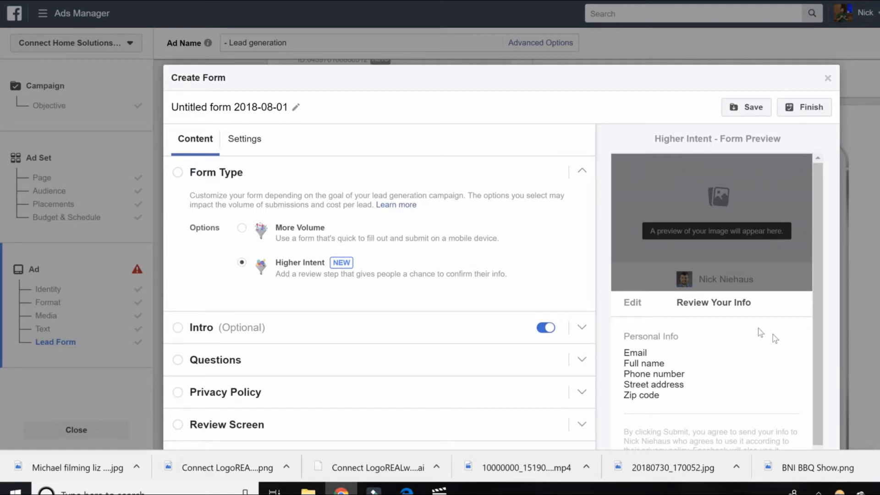
left_click(299, 228)
scroll(202, 293, "down", 3)
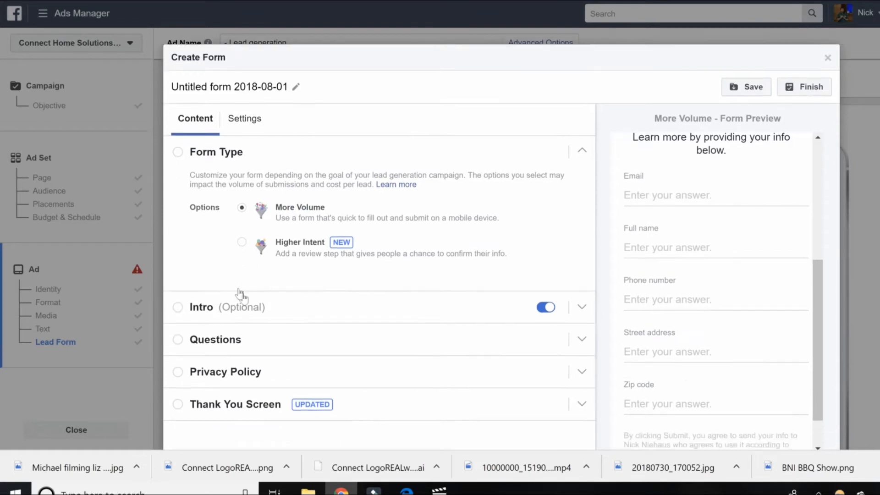
left_click(299, 155)
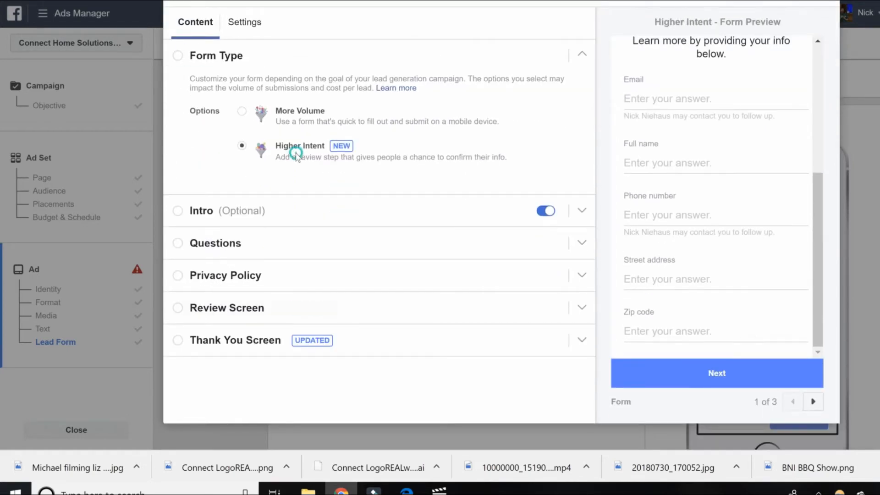
left_click(270, 310)
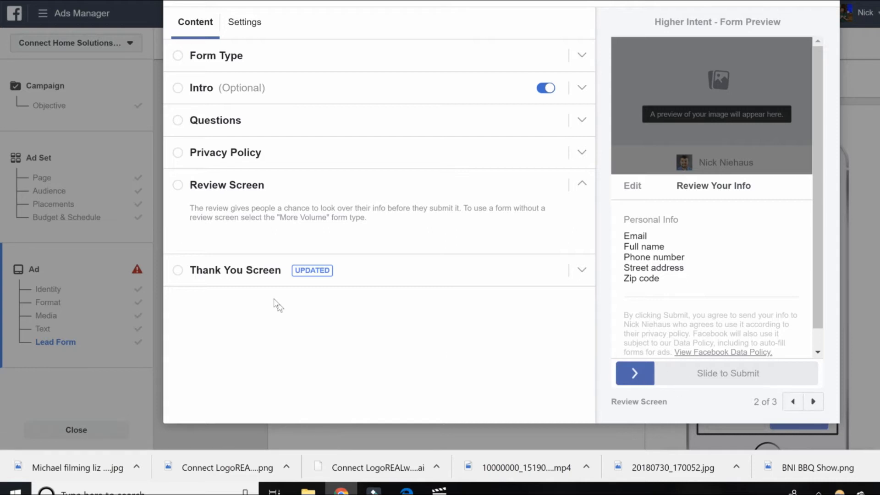
Open the form's Thank You Screen section and look through its description, button text and button type options
left_click(238, 269)
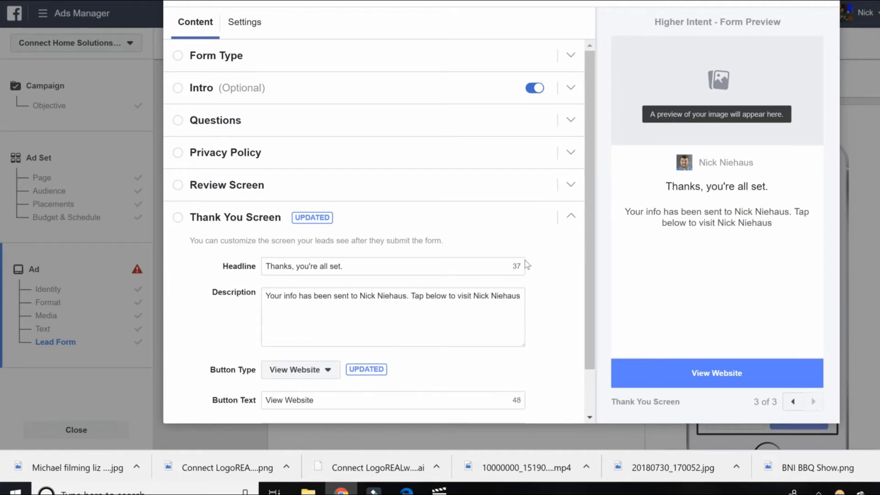
scroll(526, 264, "down", 2)
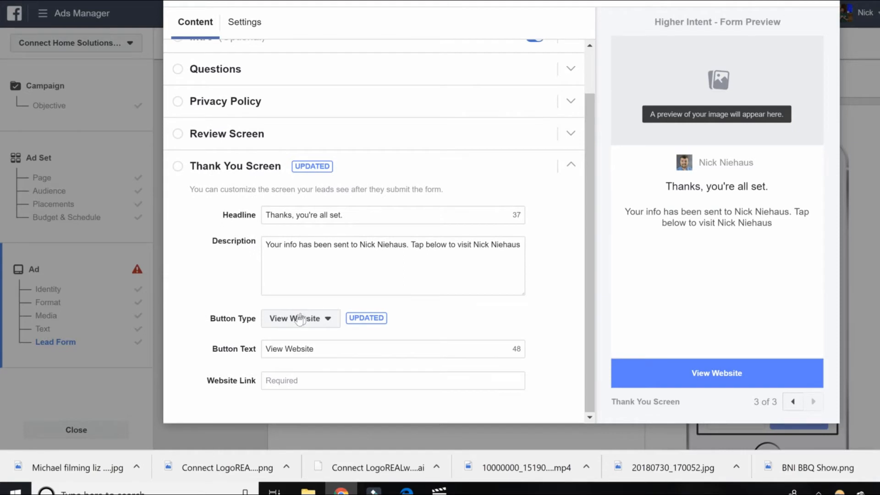
left_click(523, 261)
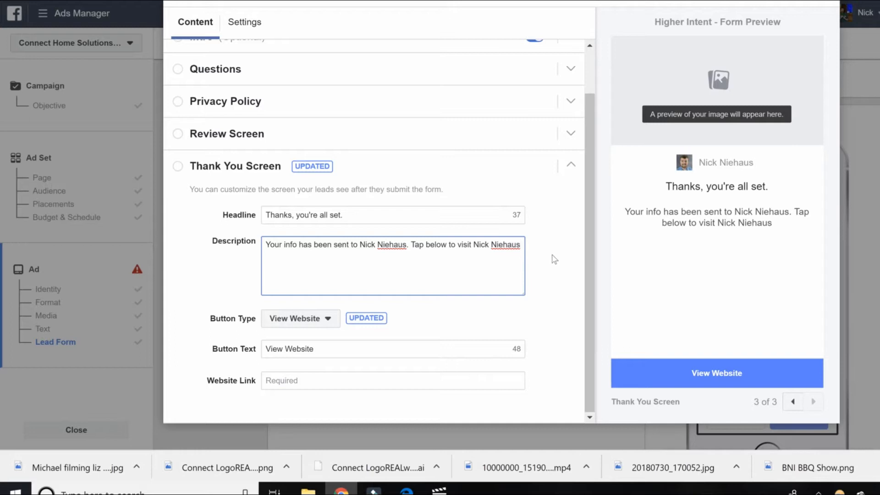
left_click(384, 349)
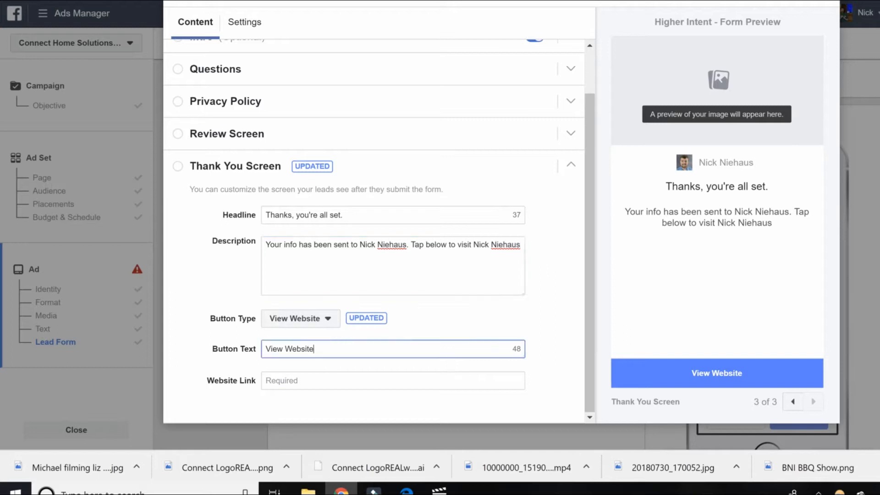
left_click(305, 323)
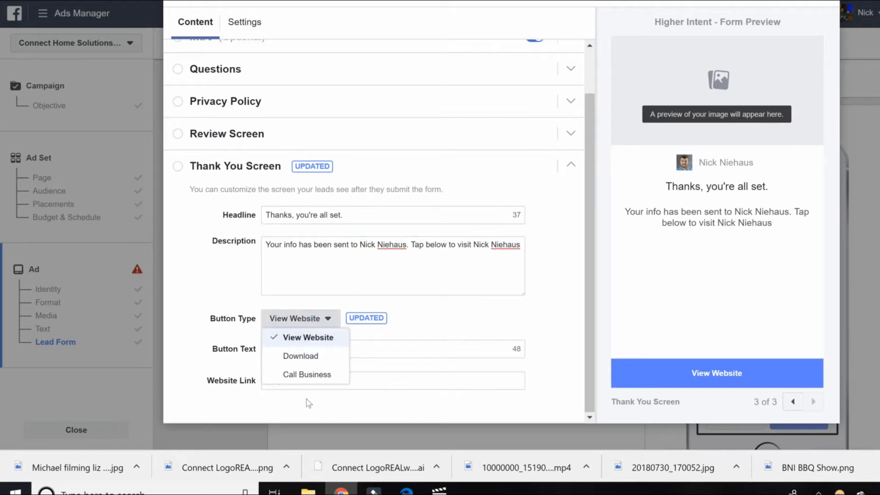
left_click(314, 245)
Compare the Thank You Screen's headline and description with the form preview, and examine the button text and website link fields
left_click(281, 219)
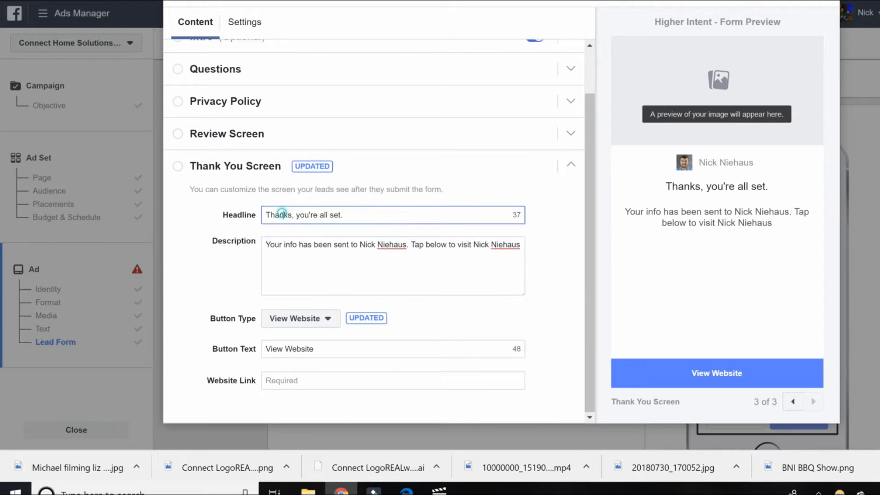
left_click_drag(773, 184, 651, 187)
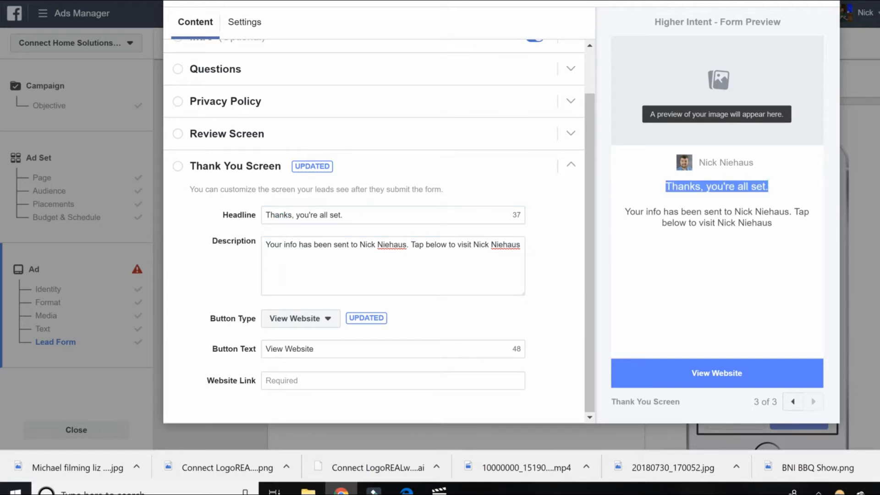
left_click(456, 244)
left_click_drag(778, 226, 624, 212)
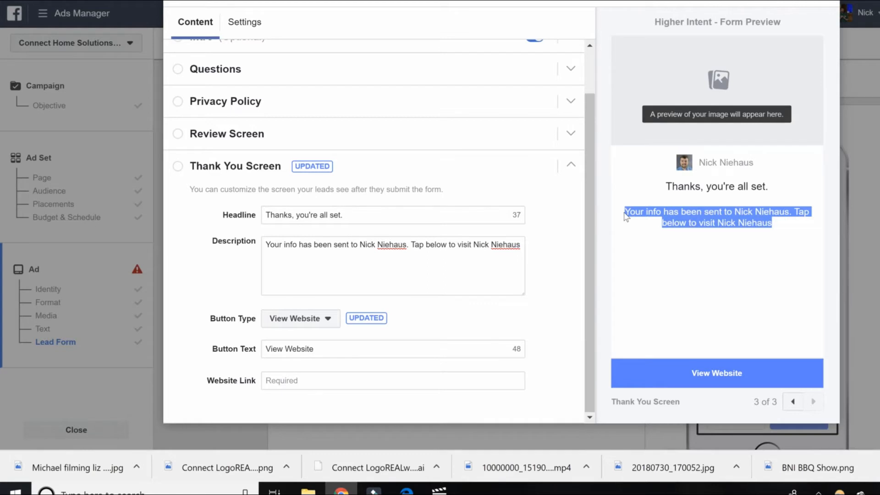
left_click(566, 236)
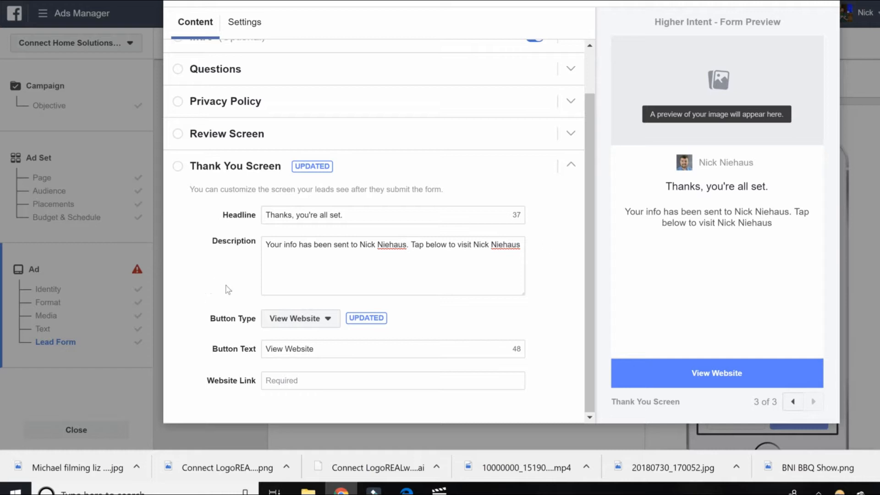
triple_click(347, 215)
left_click(371, 262)
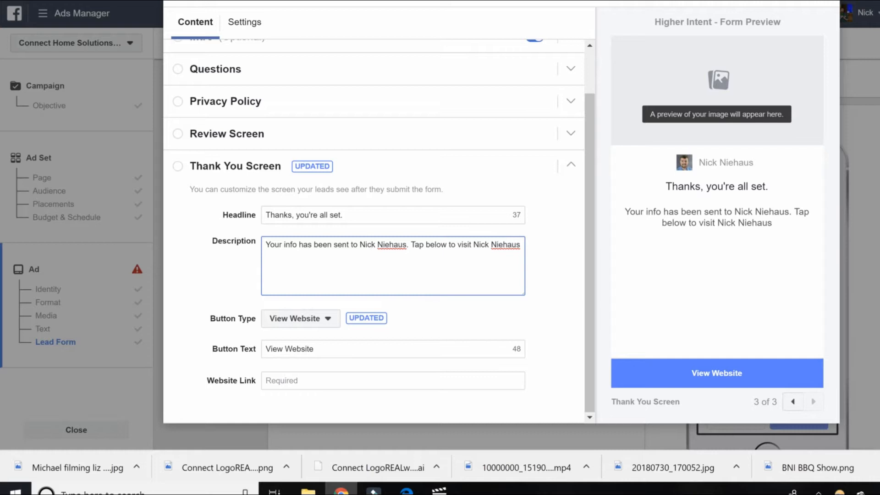
left_click(280, 351)
left_click(281, 382)
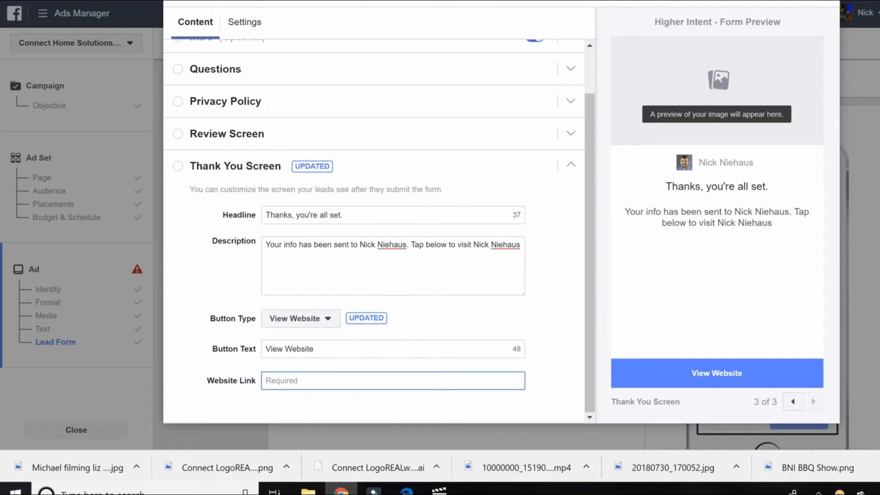
left_click(530, 275)
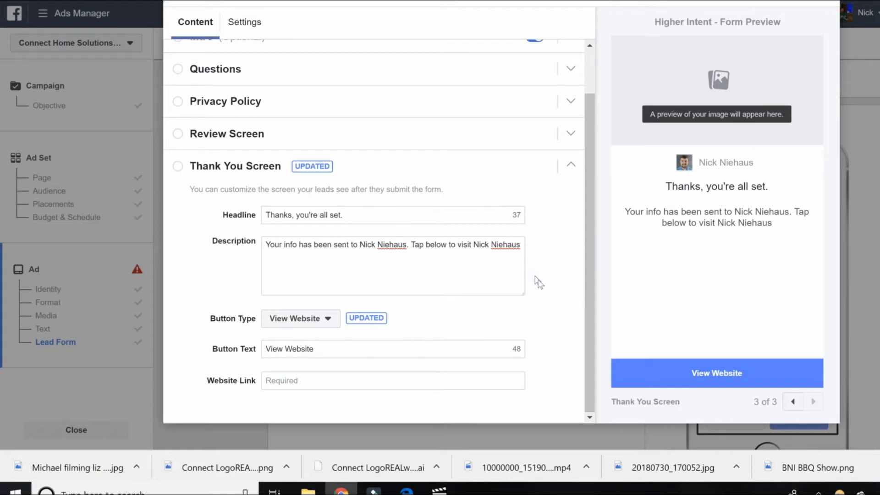
Close the lead form without saving and confirm discarding the work in progress
scroll(537, 282, "up", 2)
scroll(458, 164, "up", 3)
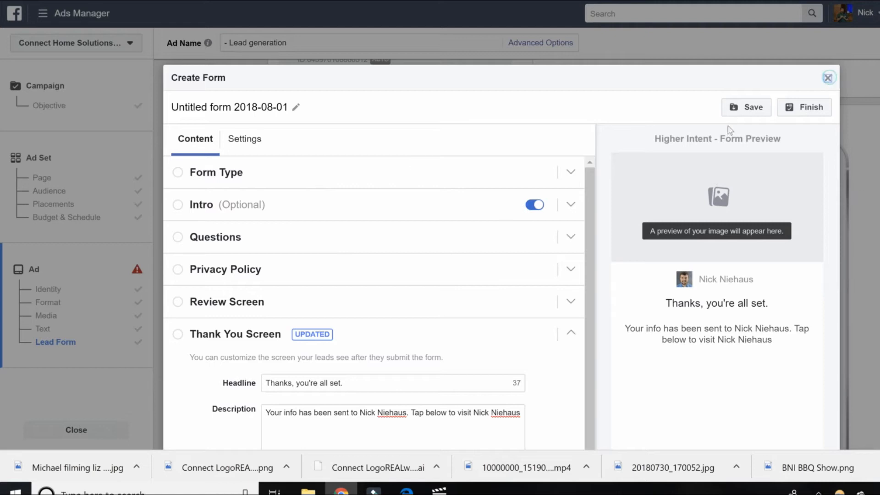
left_click(827, 80)
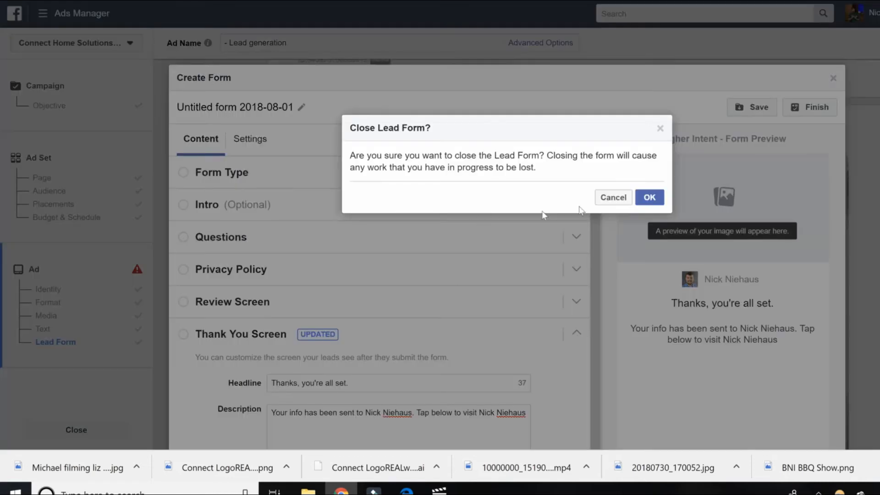
left_click(648, 198)
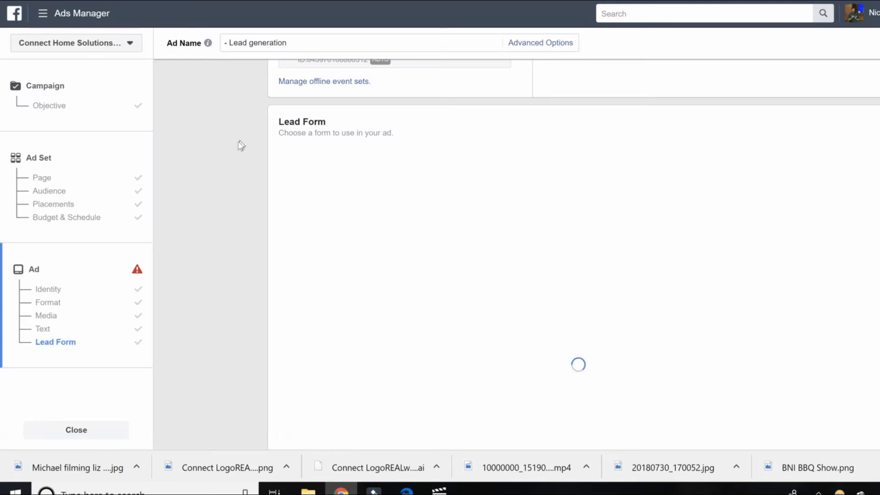
Return to the campaign objective and change it to Messages
scroll(229, 133, "down", 5)
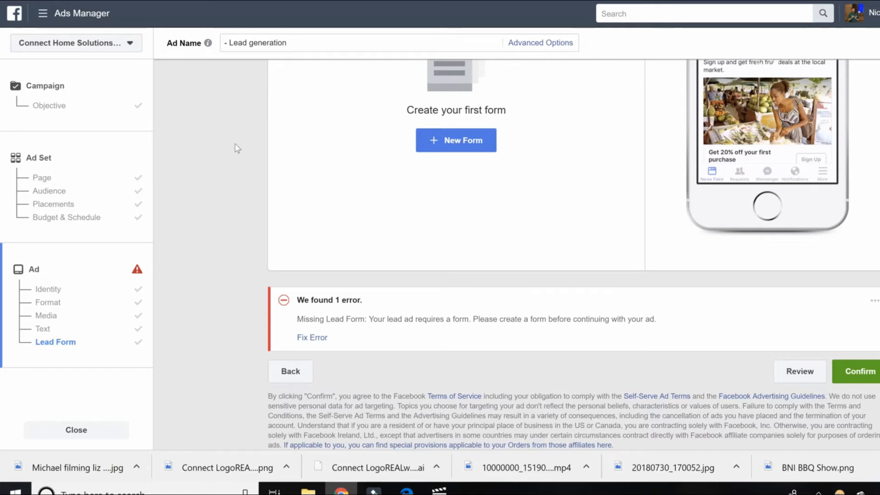
left_click(32, 104)
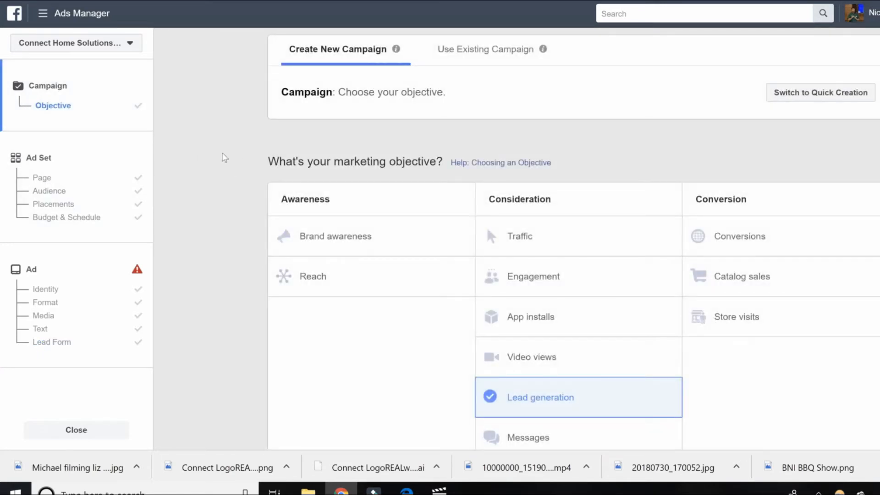
scroll(222, 154, "down", 2)
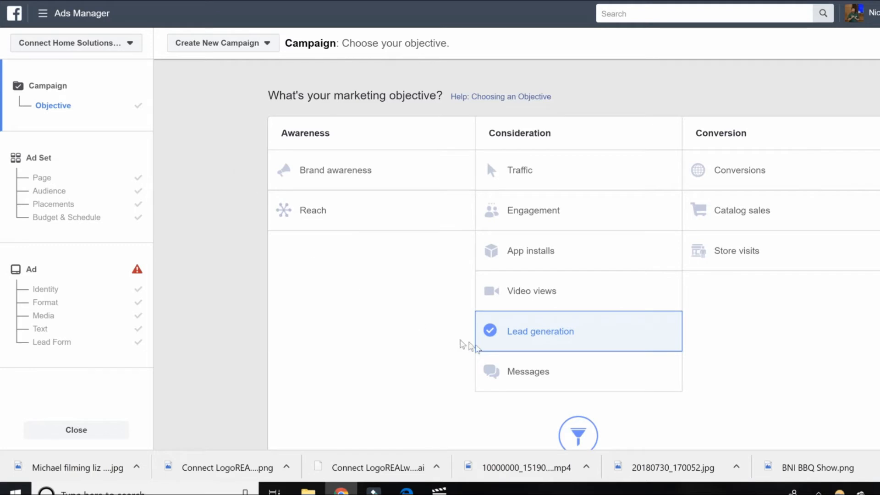
left_click(545, 378)
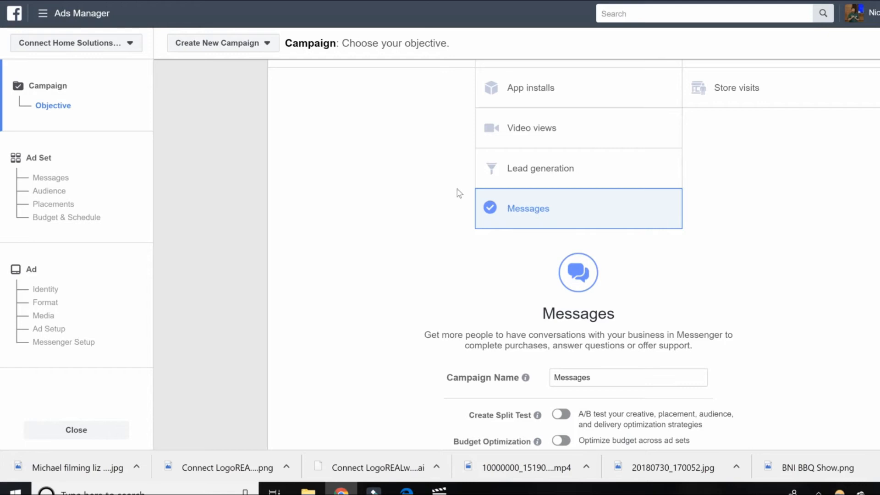
Name the campaign "First Time Buyers | Start A Messenger Conversation" and continue to the ad set
scroll(458, 189, "down", 3)
double_click(614, 246)
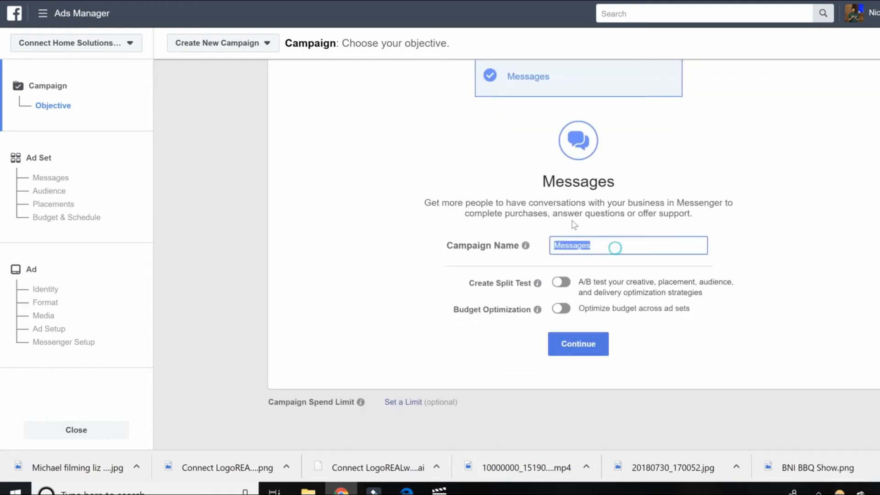
type("First Time")
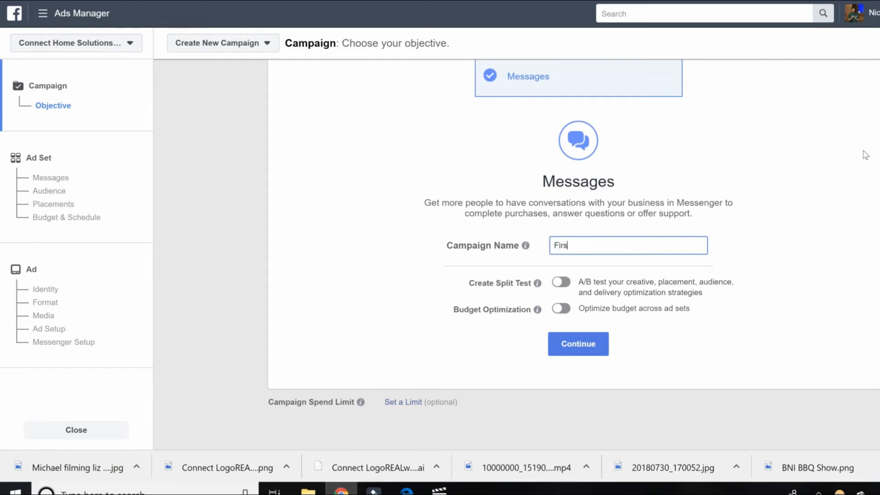
key("BackSpace")
key("BackSpace")
key("BackSpace")
key("BackSpace")
key("BackSpace")
type("Buyers | Start A Mese")
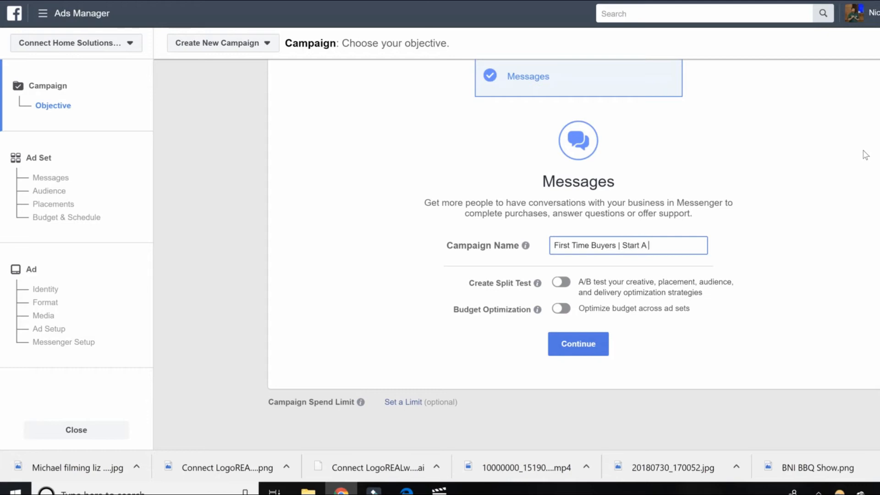
key("BackSpace")
type("senger Conversation")
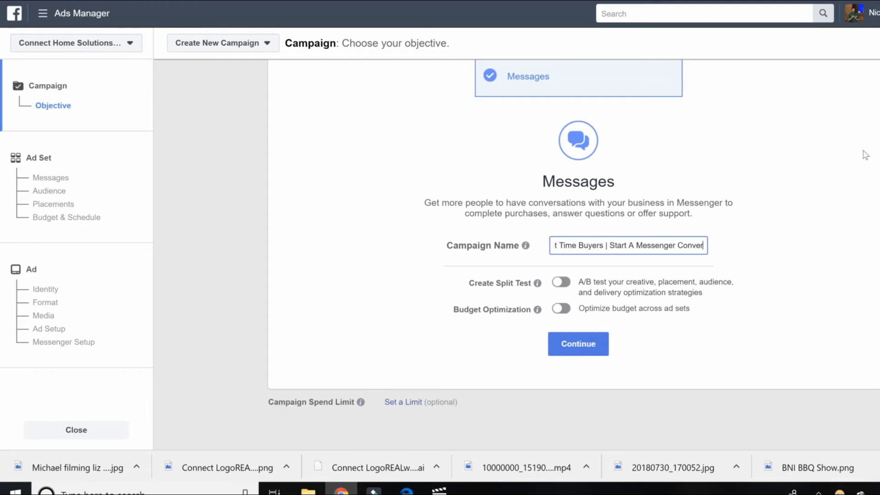
left_click(578, 344)
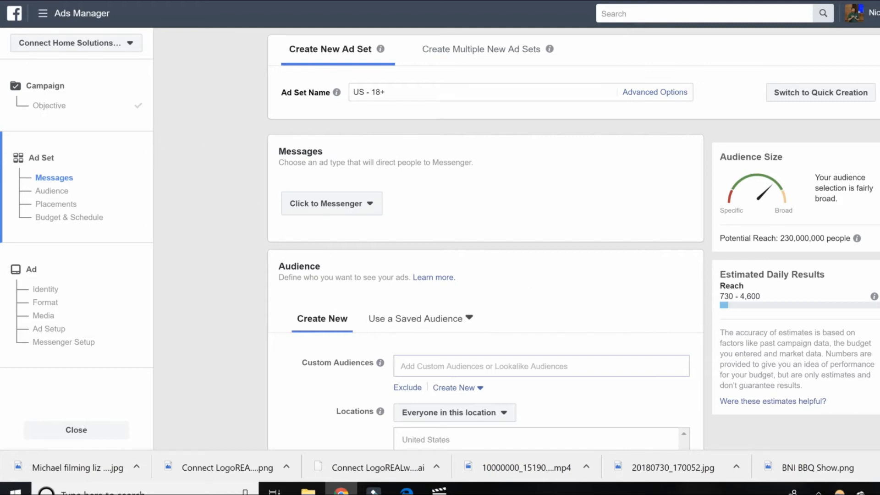
Compare the Click to Messenger and Sponsored Message ad types, keeping Click to Messenger selected
left_click_drag(274, 149, 412, 209)
left_click(412, 209)
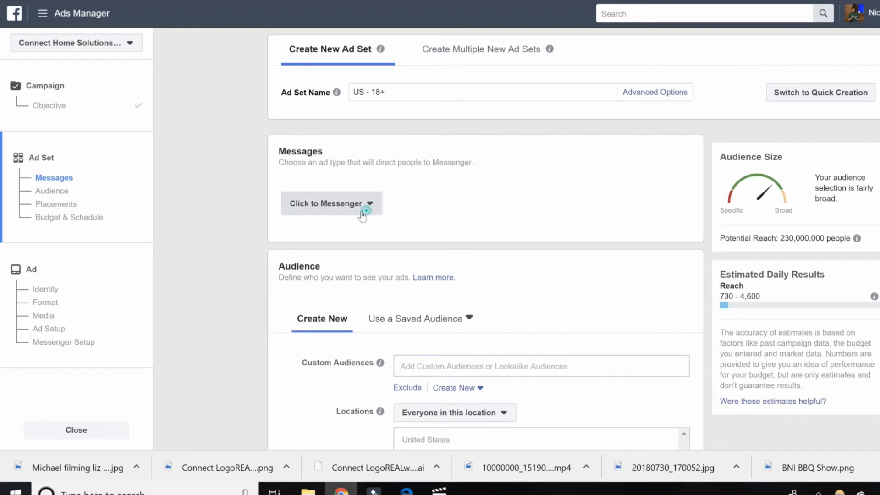
left_click(360, 211)
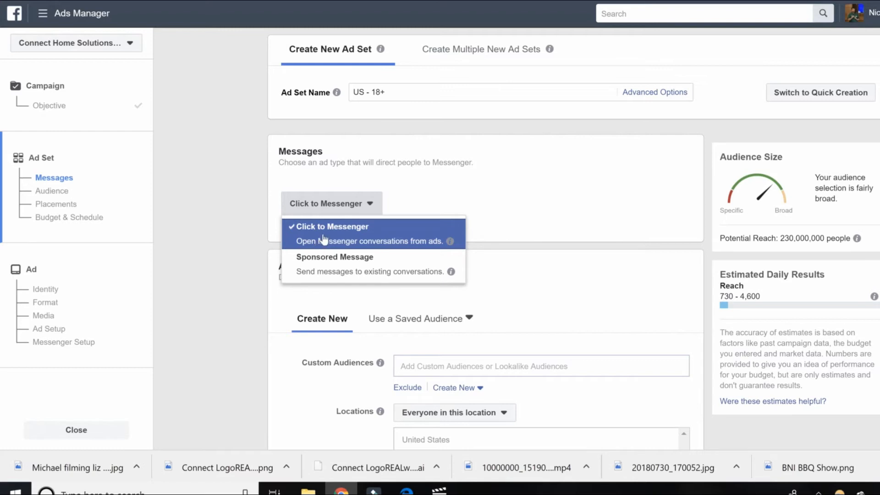
left_click(323, 212)
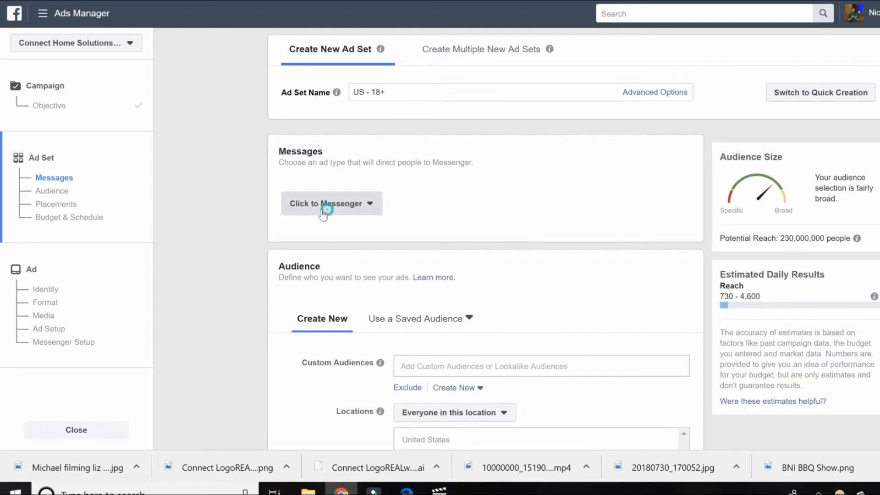
left_click(324, 212)
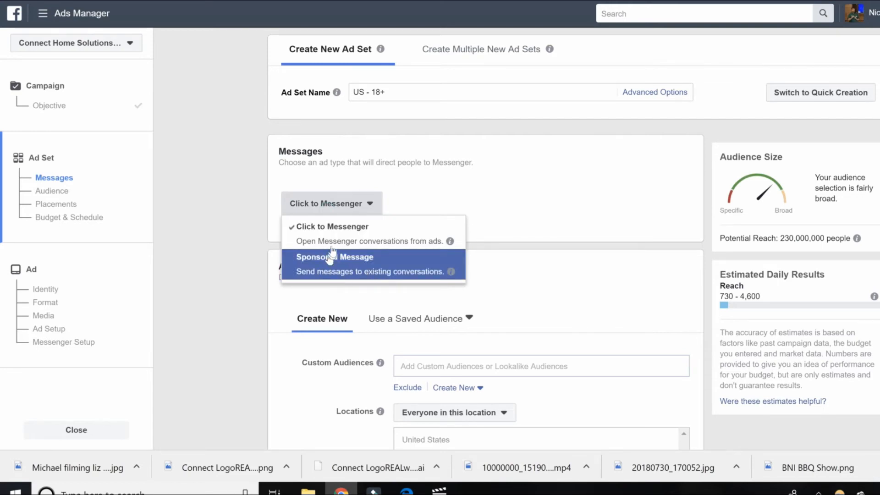
left_click(246, 147)
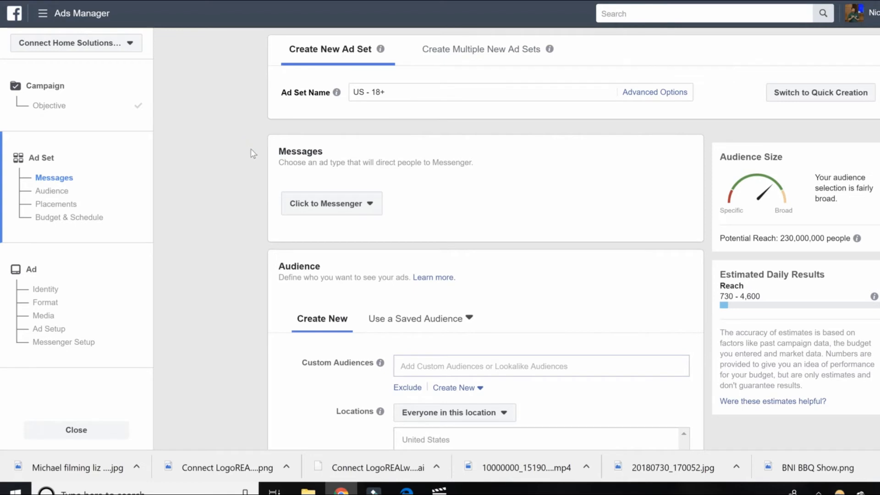
Review the ad set's audience options, including locations, age, gender, detailed targeting, connections and saving the audience
scroll(248, 154, "down", 2)
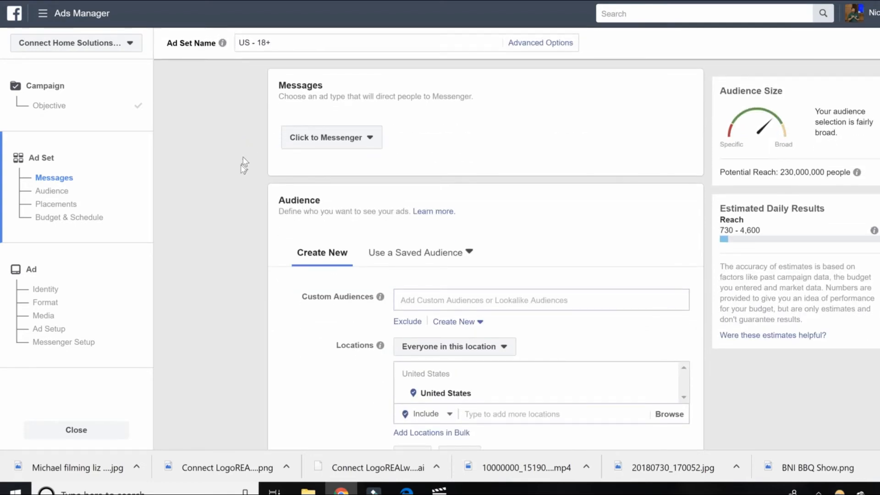
scroll(234, 162, "down", 3)
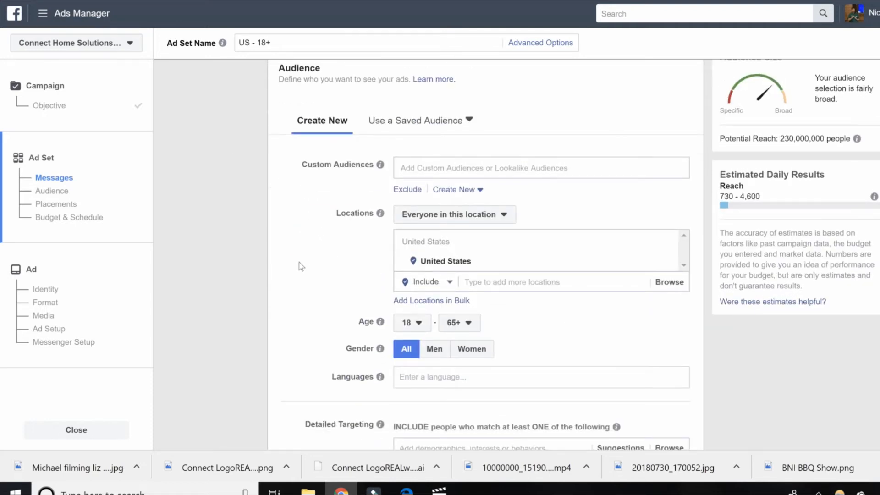
scroll(249, 240, "down", 6)
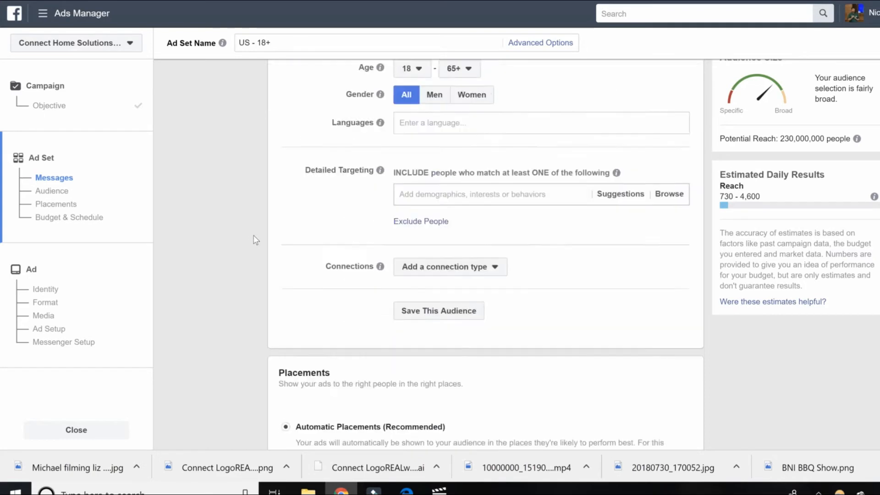
scroll(255, 239, "up", 1)
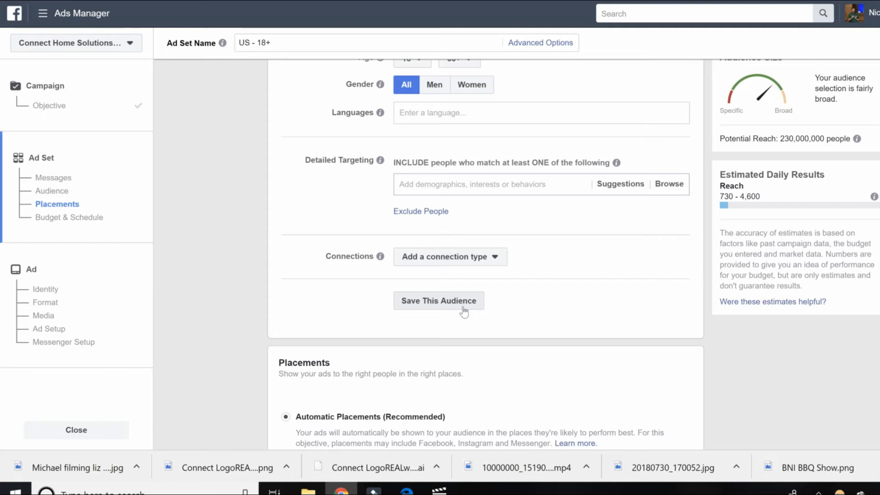
scroll(412, 351, "up", 6)
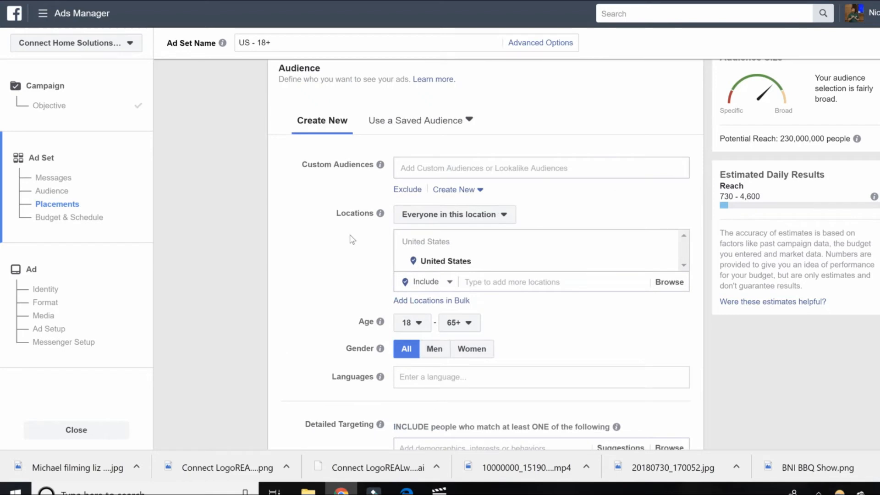
Try loading the saved audience of real estate agents within 50 miles of St. Louis, and return to creating a new audience
left_click(411, 120)
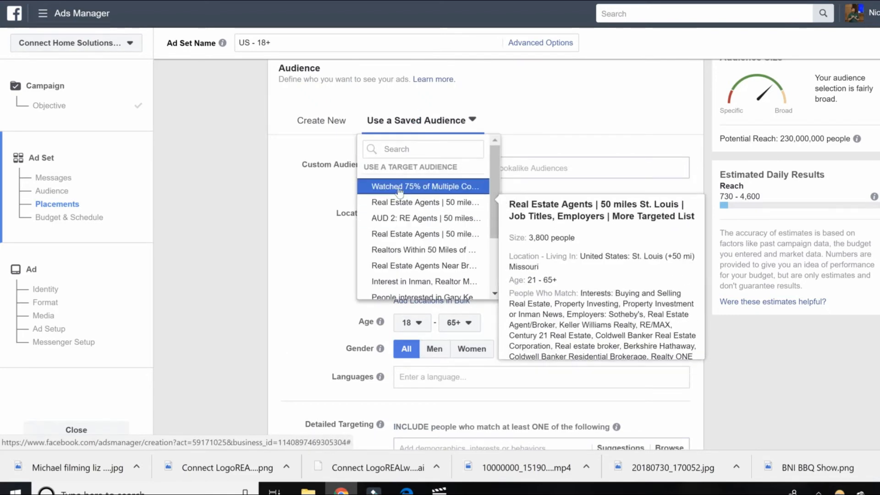
left_click(251, 161)
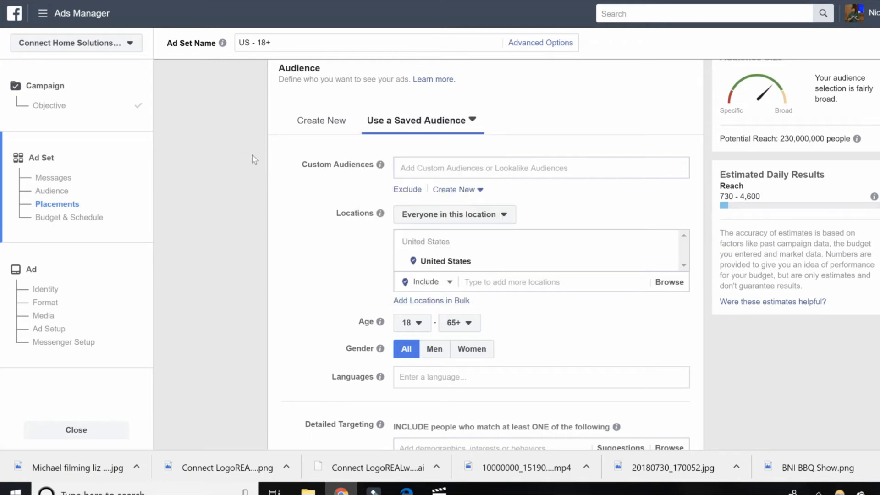
left_click(422, 123)
mouse_move(404, 206)
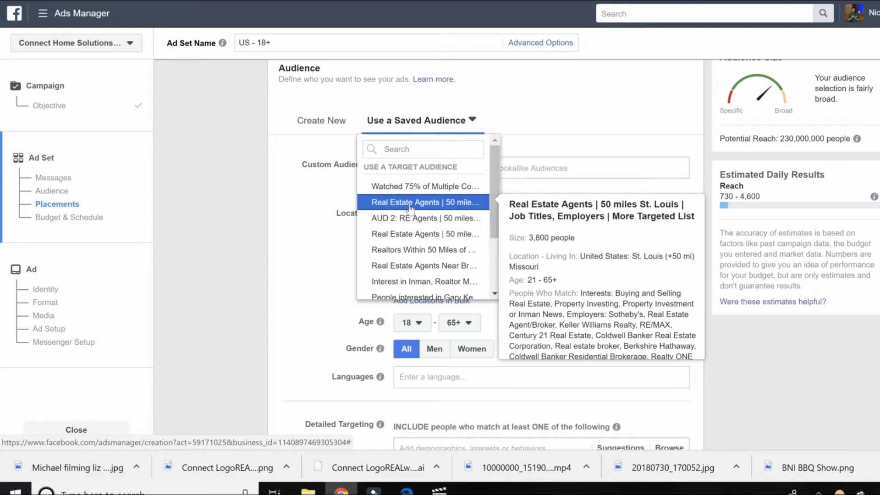
left_click(411, 205)
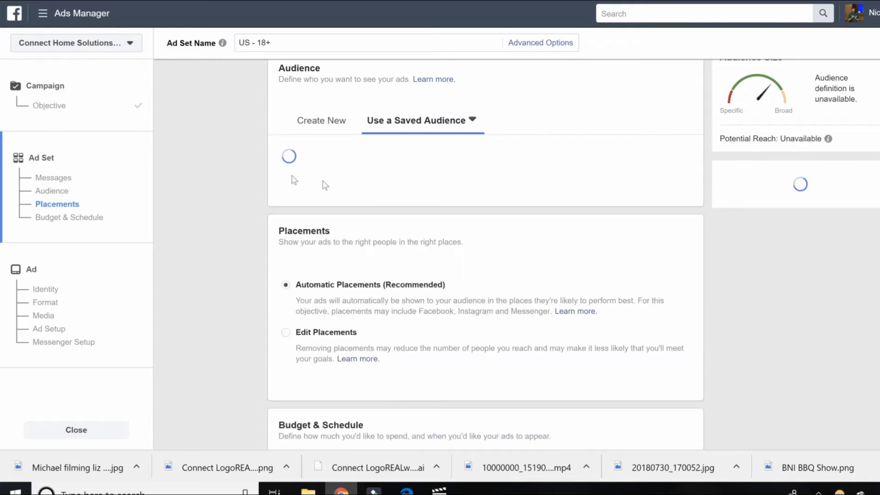
left_click(405, 128)
left_click(322, 120)
Switch the ad set's budget type to Lifetime Budget and look at the start date calendar without changing the date
scroll(241, 196, "down", 6)
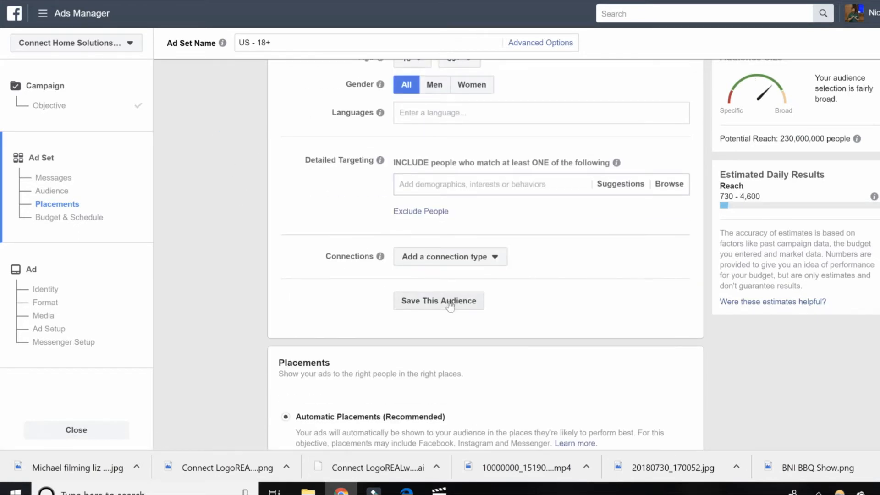
scroll(261, 234, "down", 6)
scroll(233, 197, "down", 4)
mouse_move(404, 140)
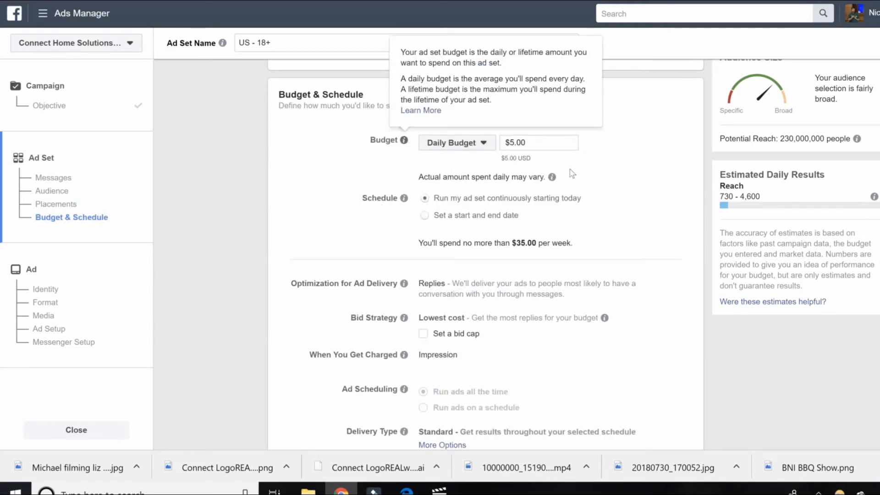
left_click(451, 140)
left_click(451, 180)
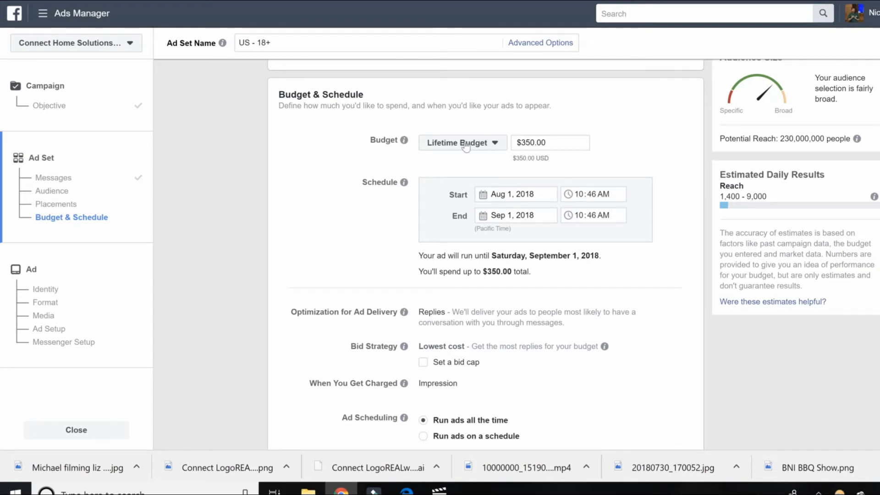
left_click(535, 216)
left_click(510, 194)
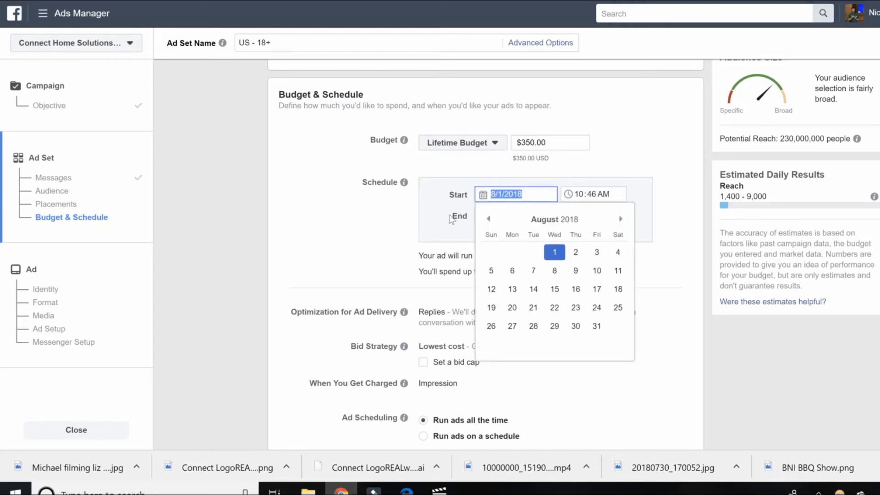
left_click(453, 219)
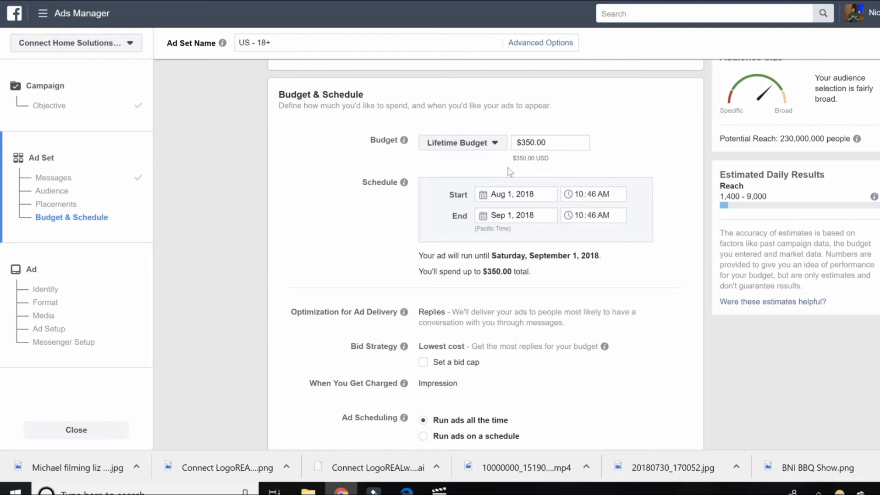
Switch the budget type back to Daily Budget and continue to the ad setup
left_click(469, 146)
left_click(474, 161)
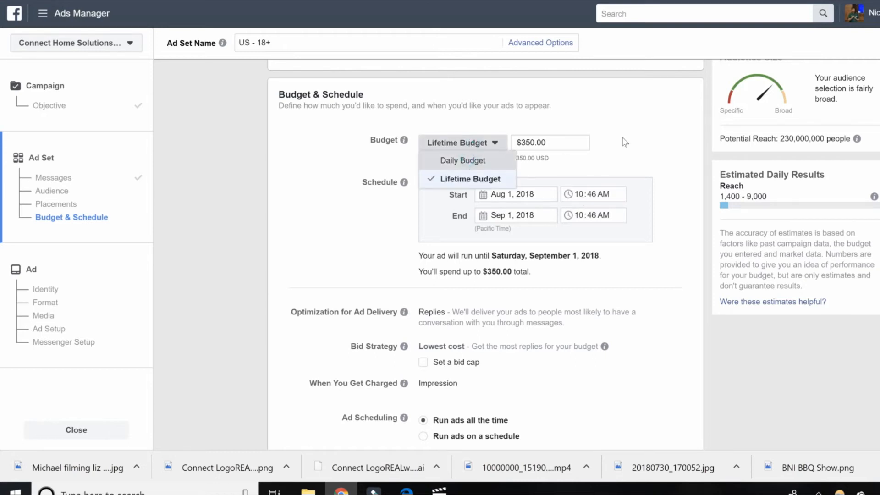
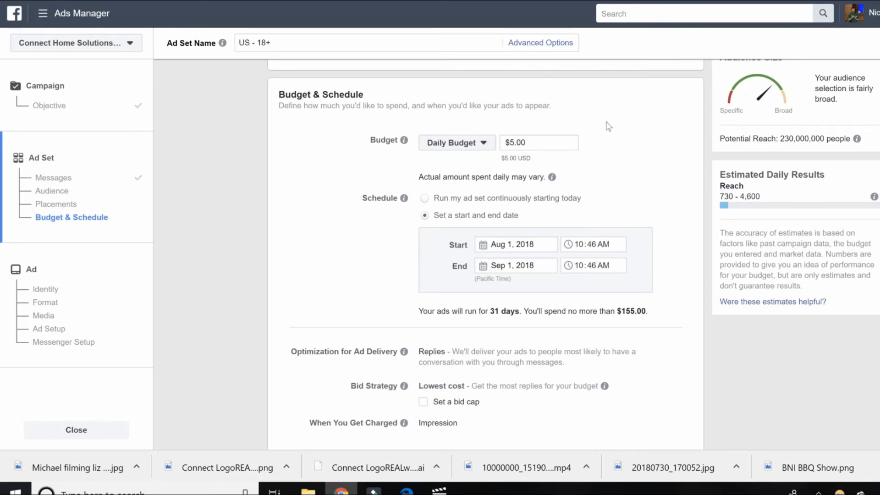
scroll(309, 213, "down", 3)
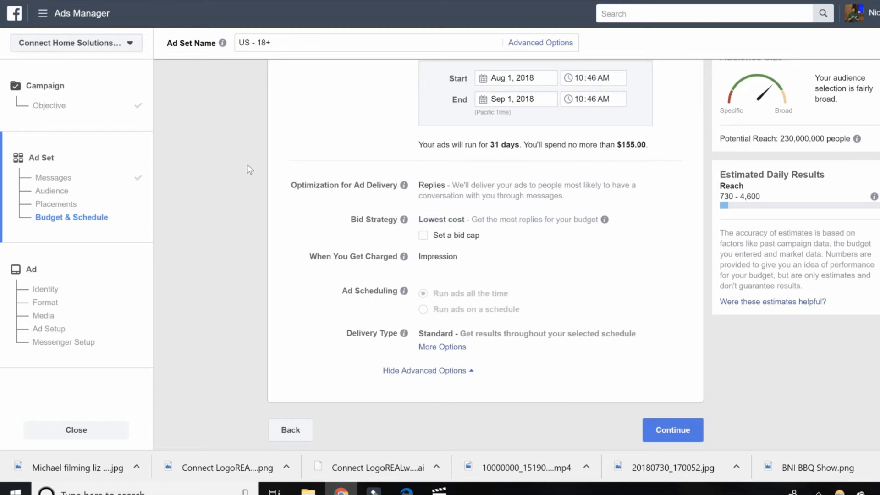
left_click(665, 424)
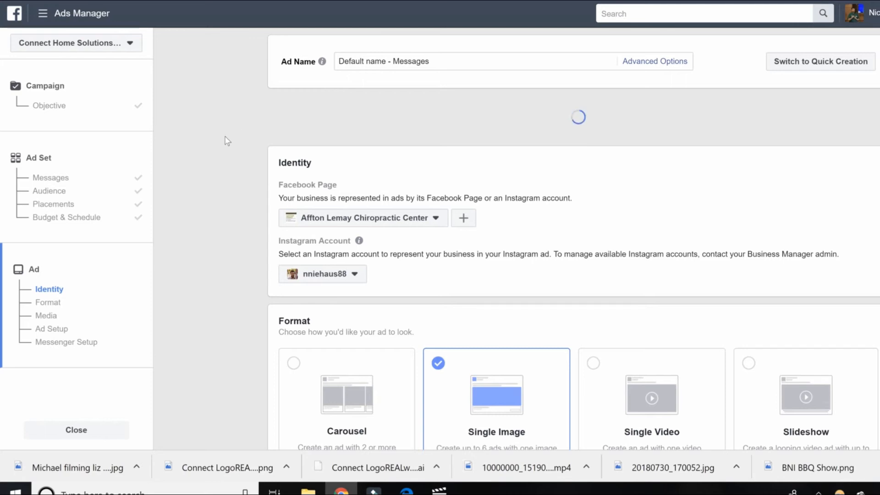
Set the ad's Facebook Page to the advertiser's own name page, not the Realtor one
scroll(229, 127, "down", 1)
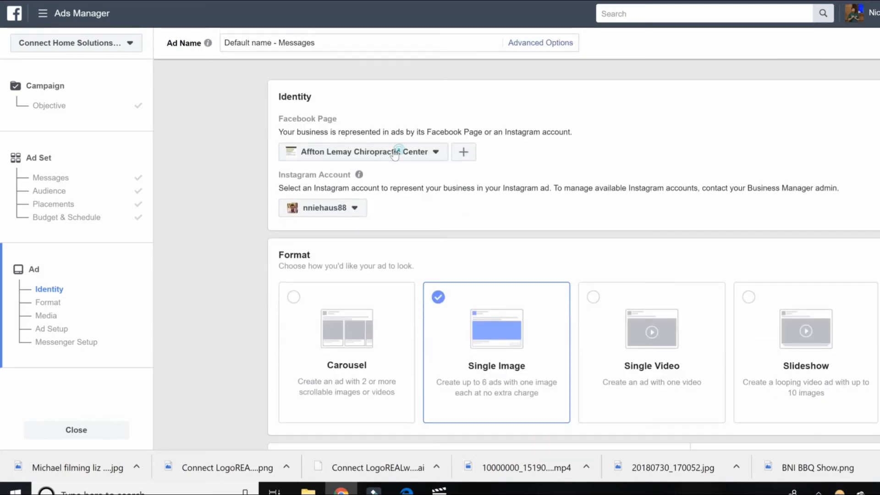
left_click(393, 152)
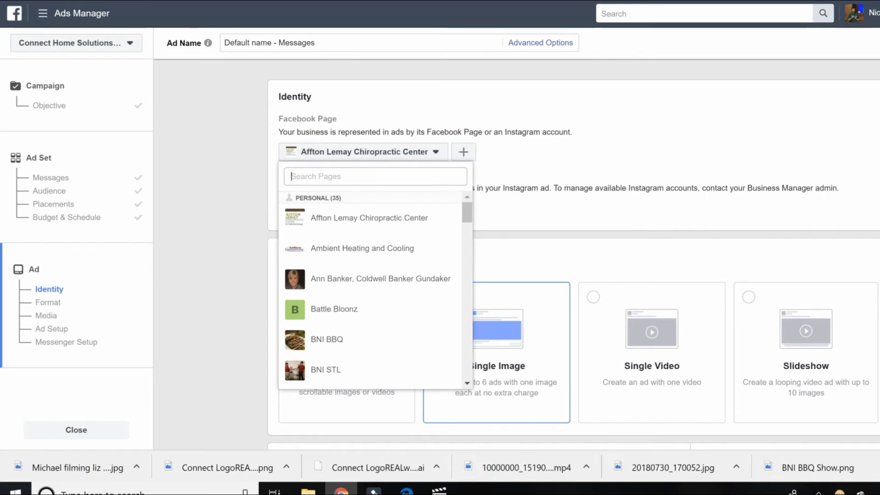
type("nick")
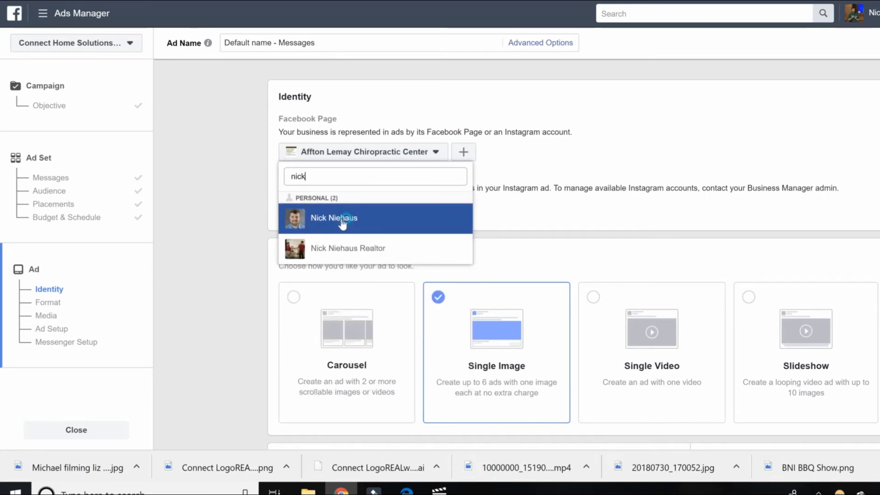
left_click(341, 220)
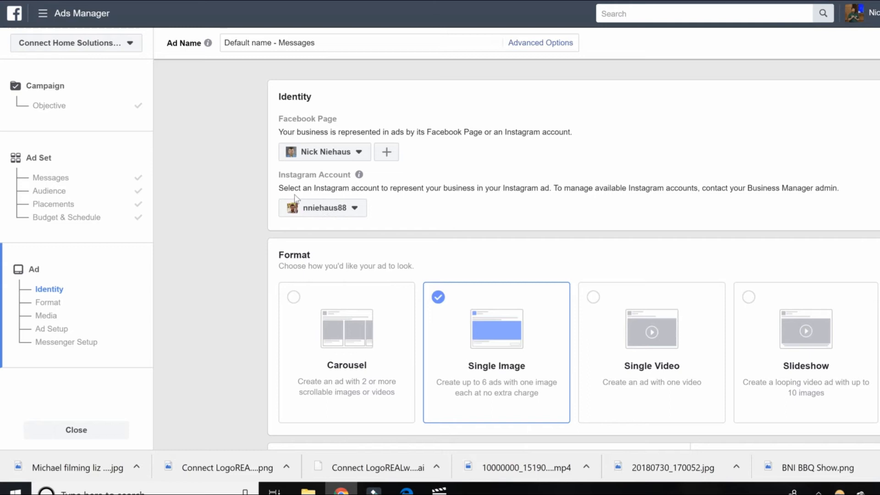
Add three free stock images to the ad: the house keychain in a door, the person on a sofa, and the living room with fireplace
scroll(242, 155, "down", 4)
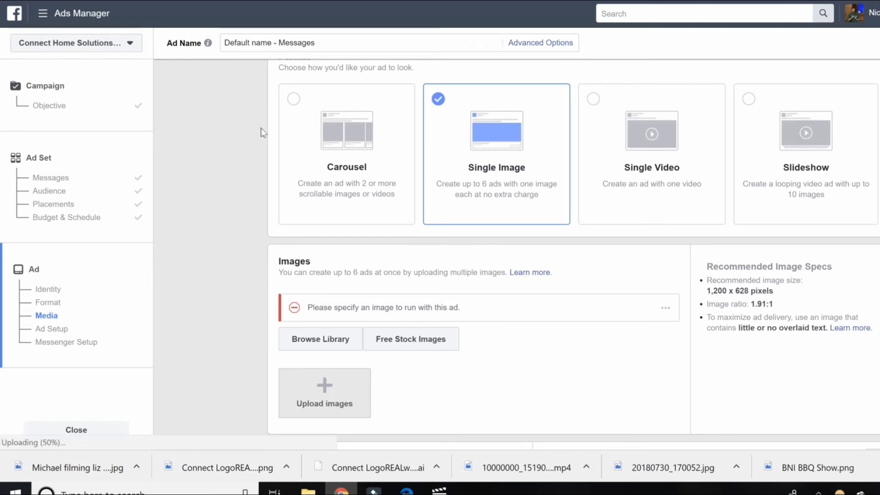
scroll(257, 133, "down", 3)
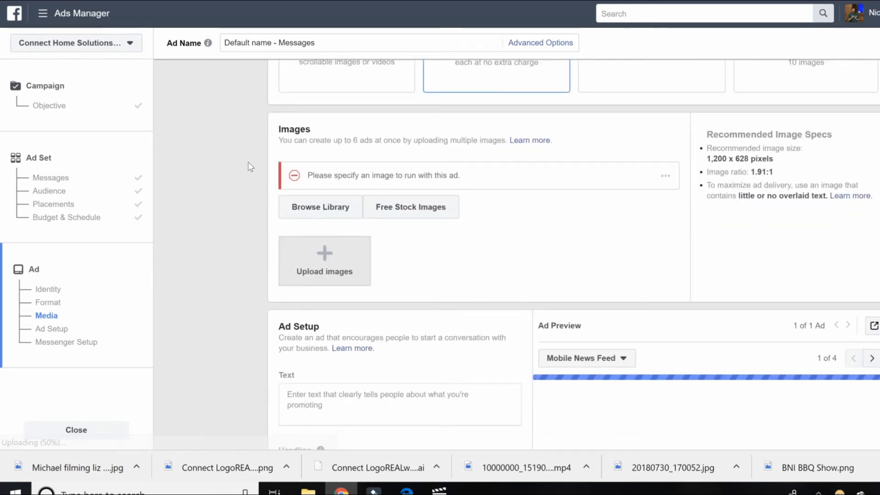
scroll(250, 165, "up", 2)
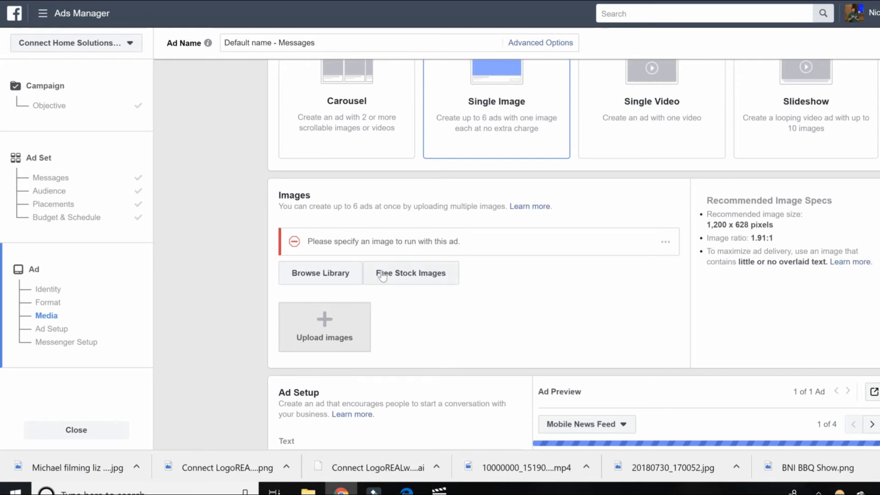
left_click(397, 279)
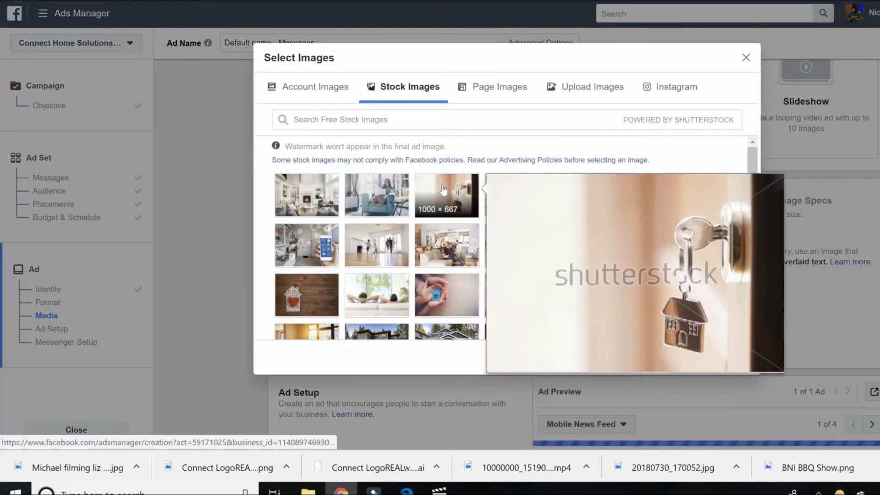
left_click(464, 188)
left_click(383, 199)
left_click(326, 203)
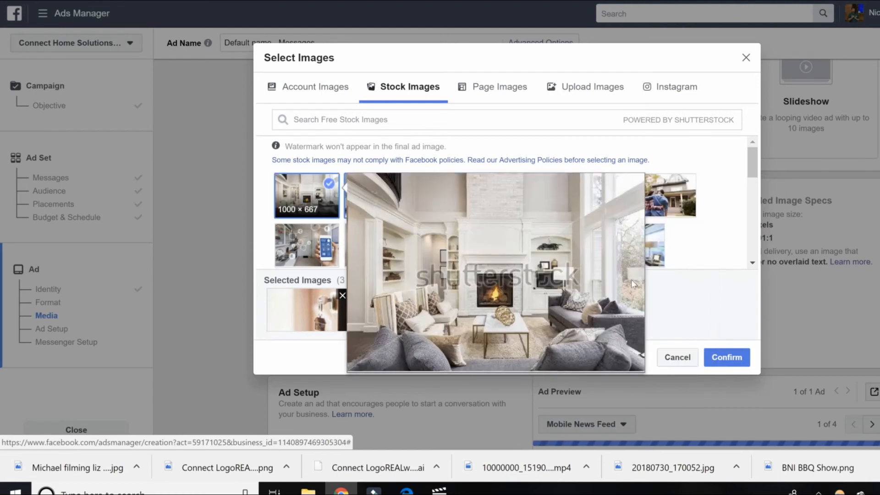
left_click(726, 357)
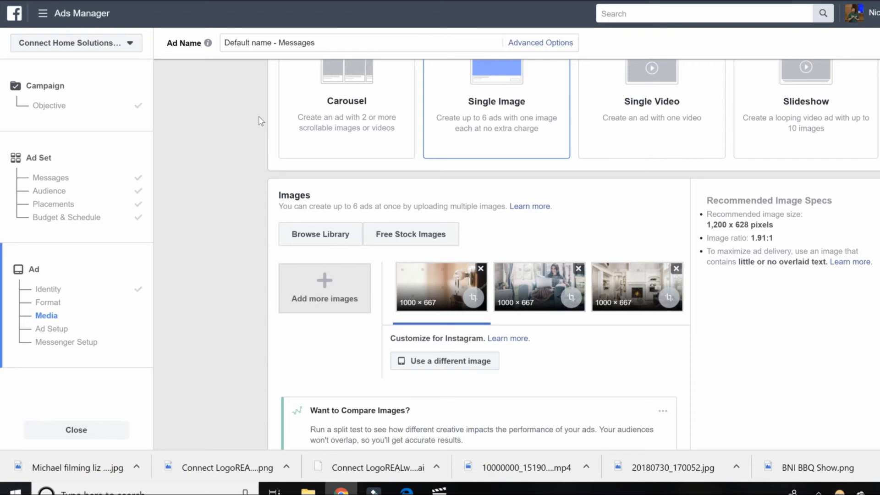
Review the split test option for comparing the ad images, and dismiss its dialog without converting the campaign
scroll(236, 183, "down", 2)
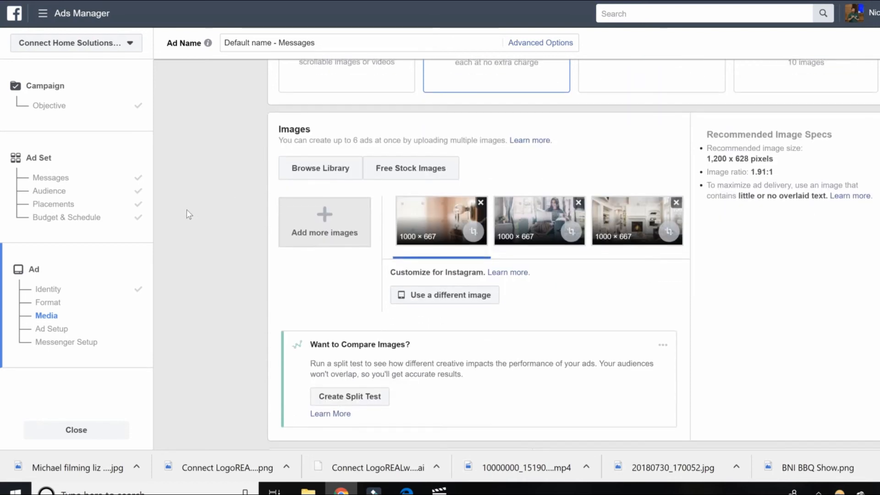
scroll(201, 193, "down", 3)
scroll(222, 164, "up", 2)
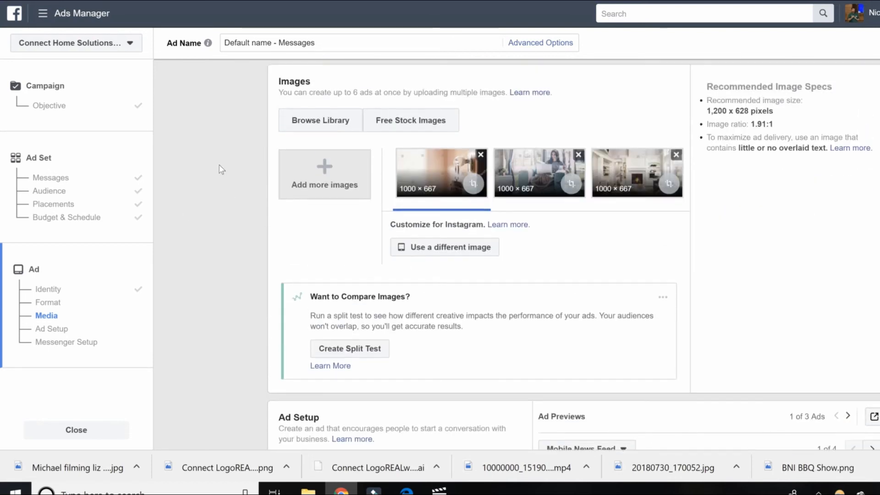
scroll(222, 170, "up", 1)
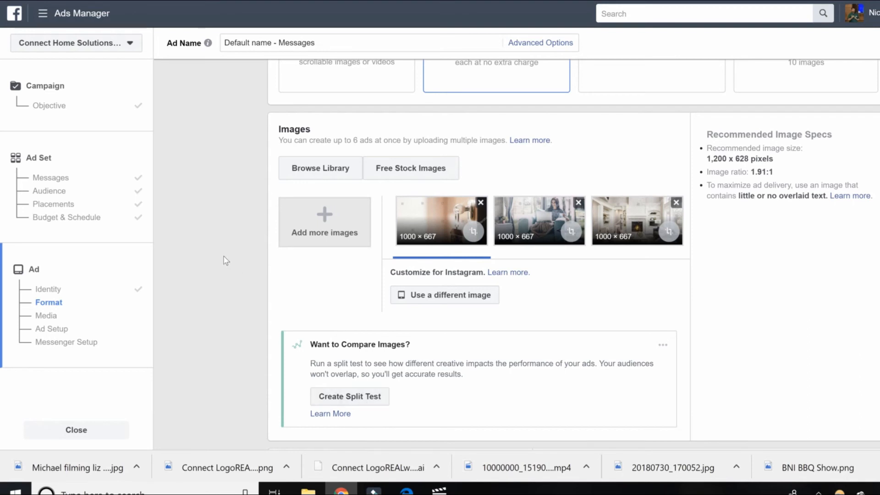
scroll(224, 253, "down", 2)
left_click(336, 260)
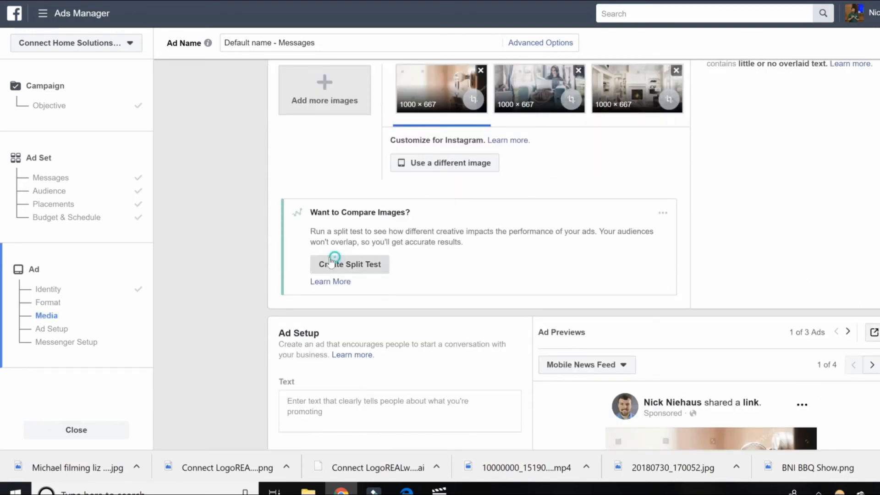
left_click(666, 221)
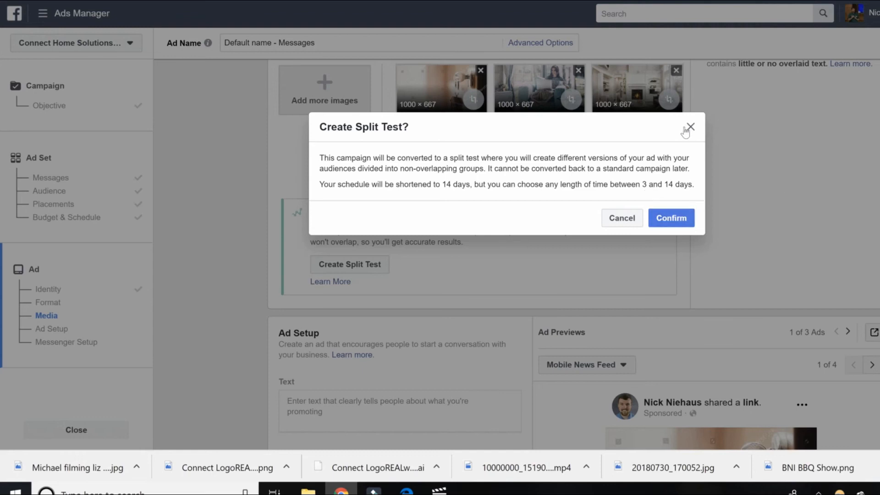
left_click(689, 128)
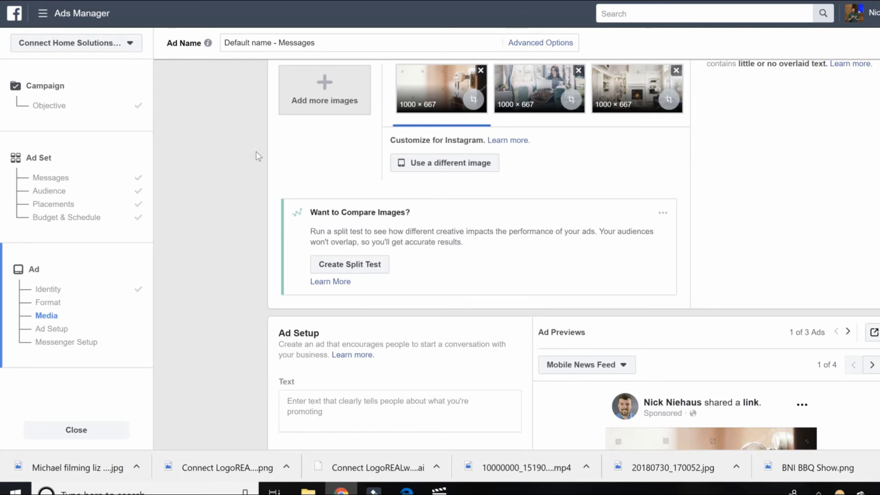
Set the ad's headline to "Stop Paying Rent! Let's chat!"
scroll(257, 171, "down", 5)
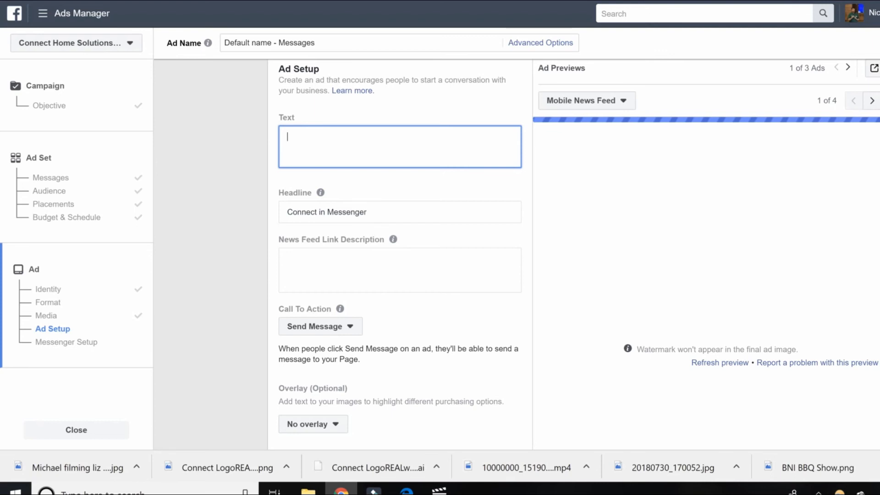
left_click(375, 211)
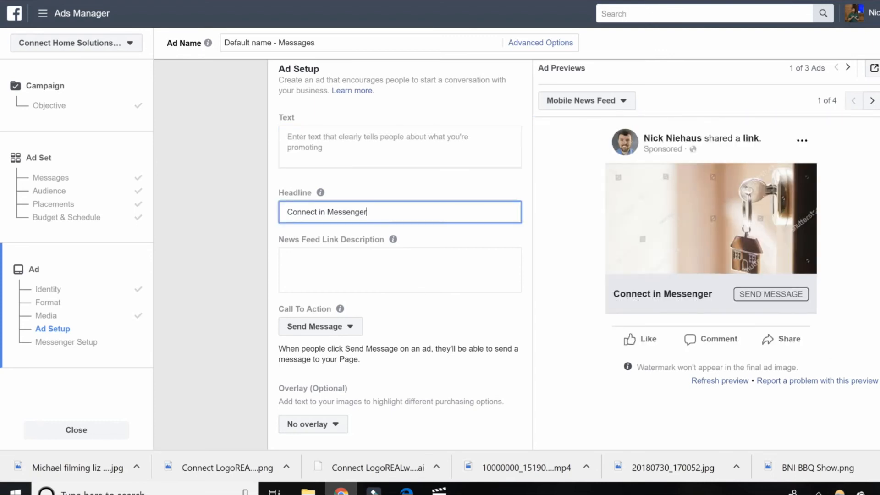
left_click(378, 212)
left_click_drag(378, 212, 248, 218)
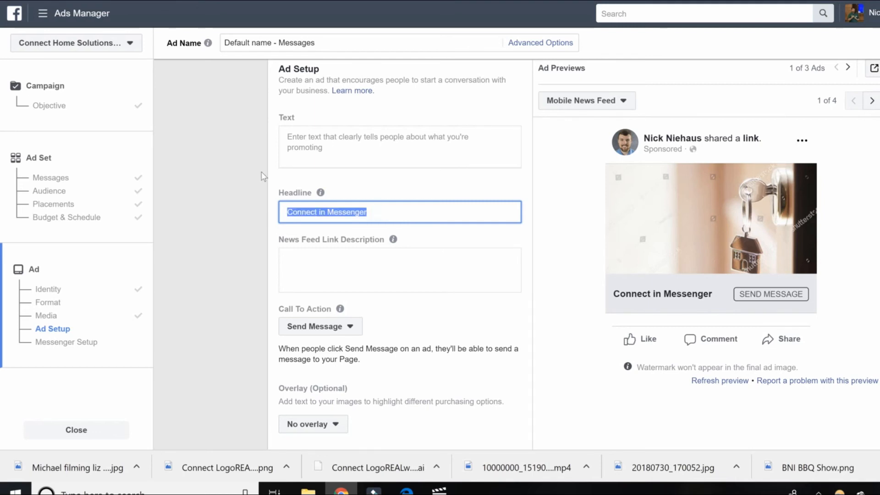
type("Stop")
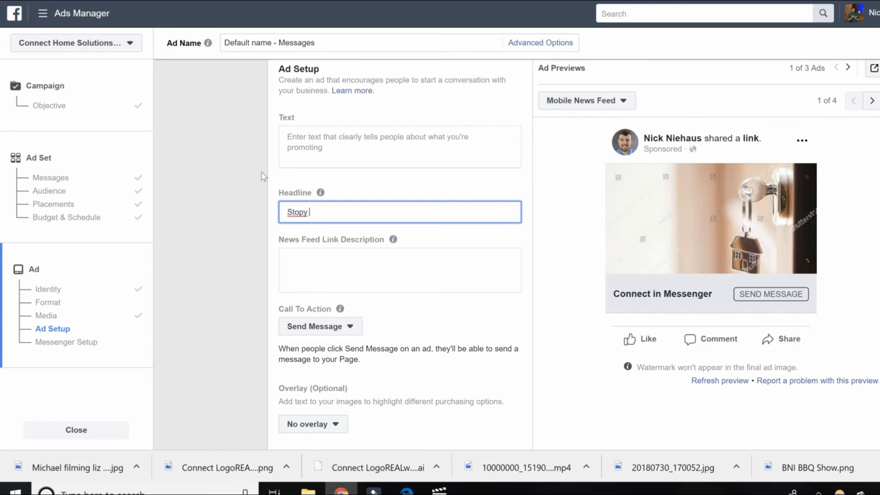
type(" Paying Rent! Le'ts chat!")
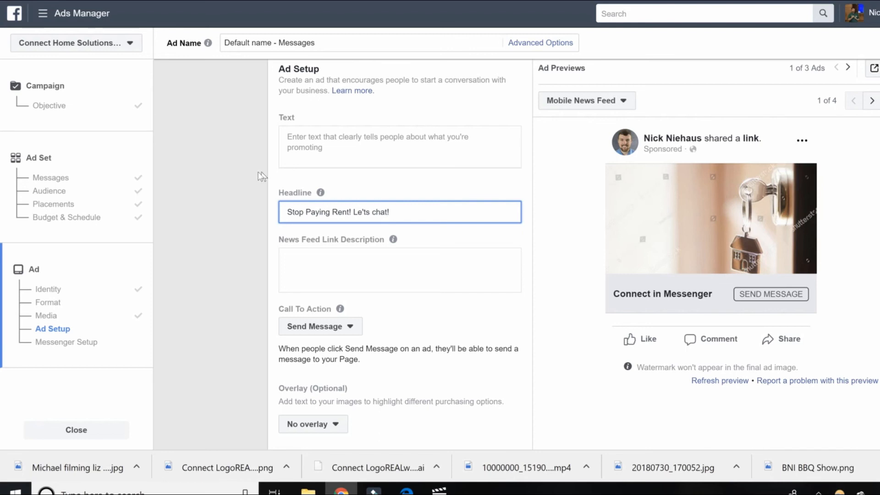
left_click(253, 179)
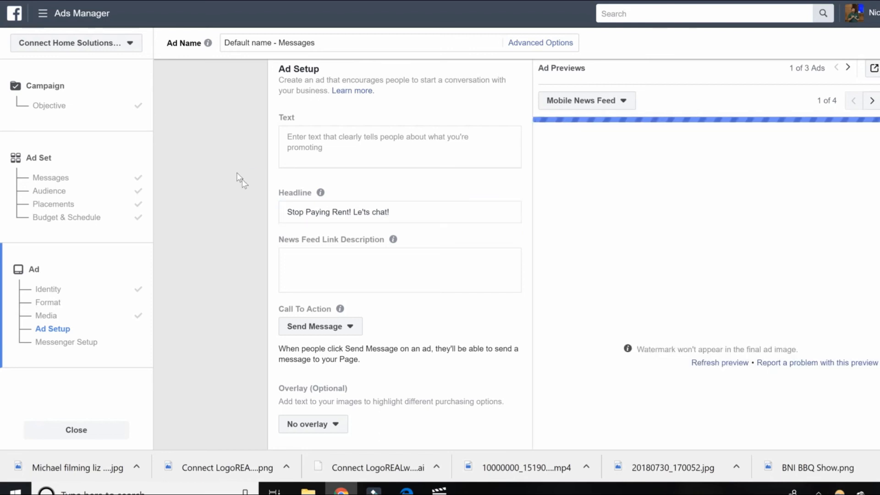
left_click(360, 211)
mouse_move(393, 241)
key("BackSpace")
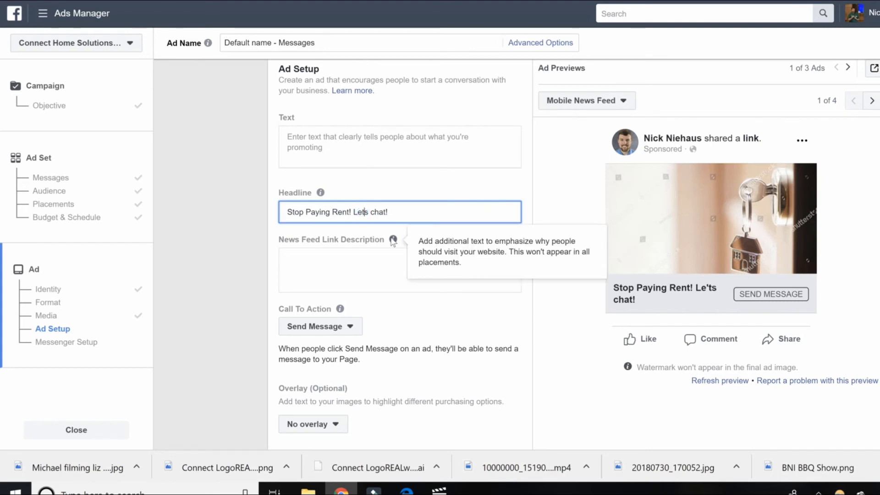
type("'")
left_click(248, 146)
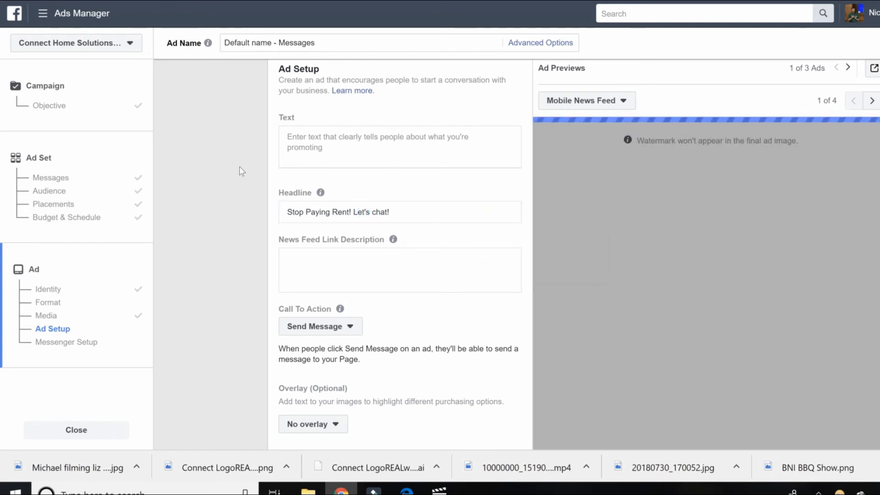
Compare the Learn More and Send Message calls to action in the ad preview, and leave the ad on Learn More
left_click(348, 155)
scroll(231, 190, "down", 1)
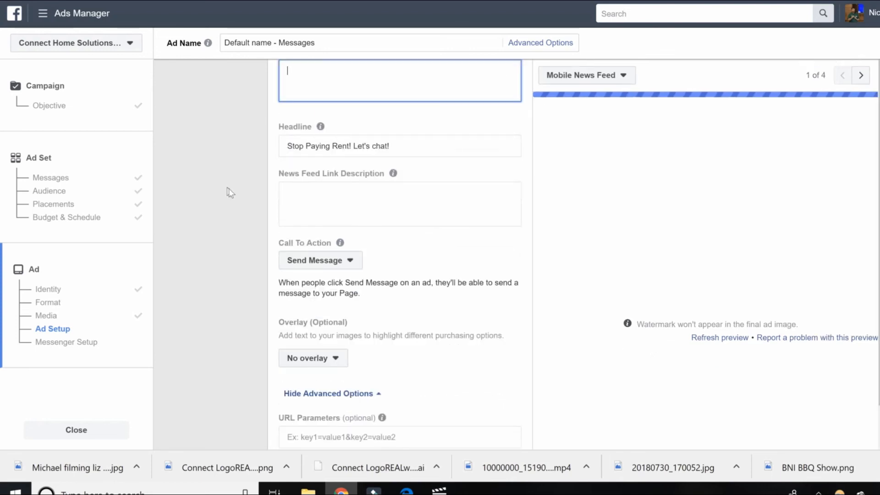
left_click(299, 262)
left_click(299, 261)
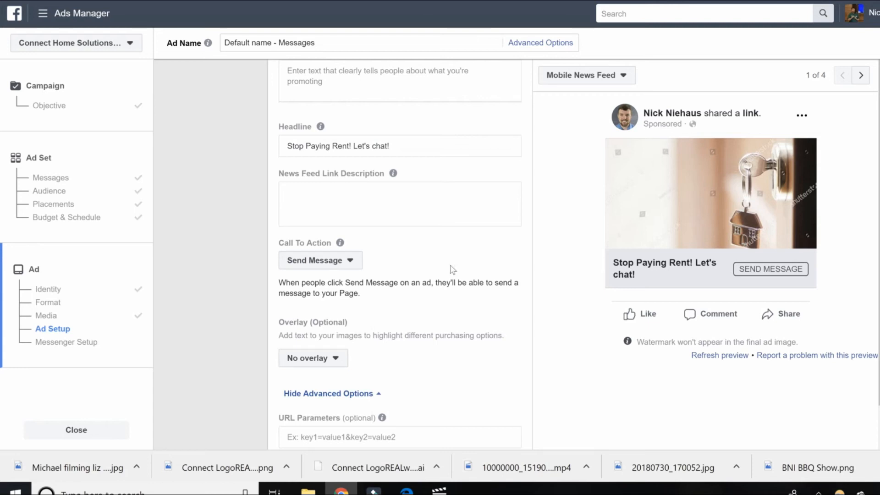
left_click(336, 260)
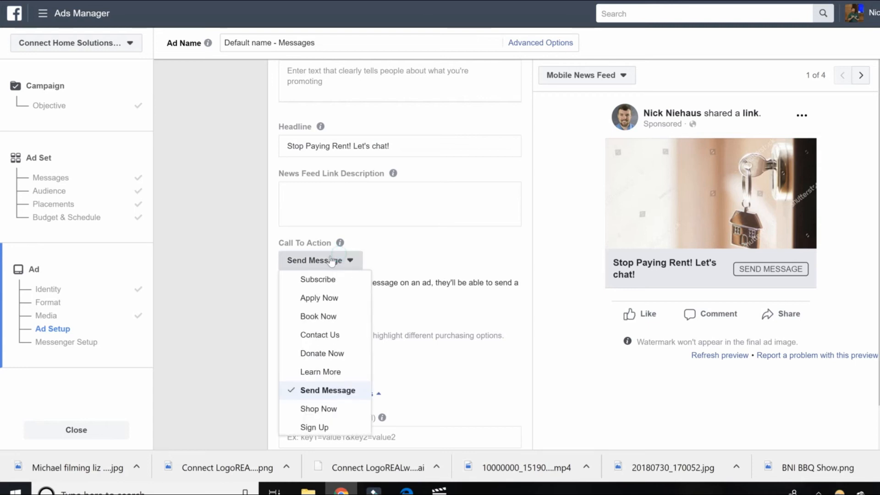
left_click(322, 372)
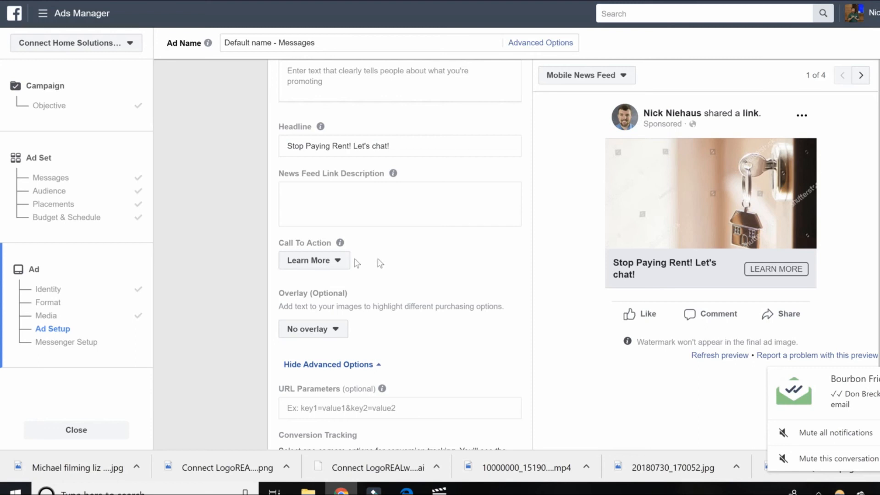
left_click(318, 260)
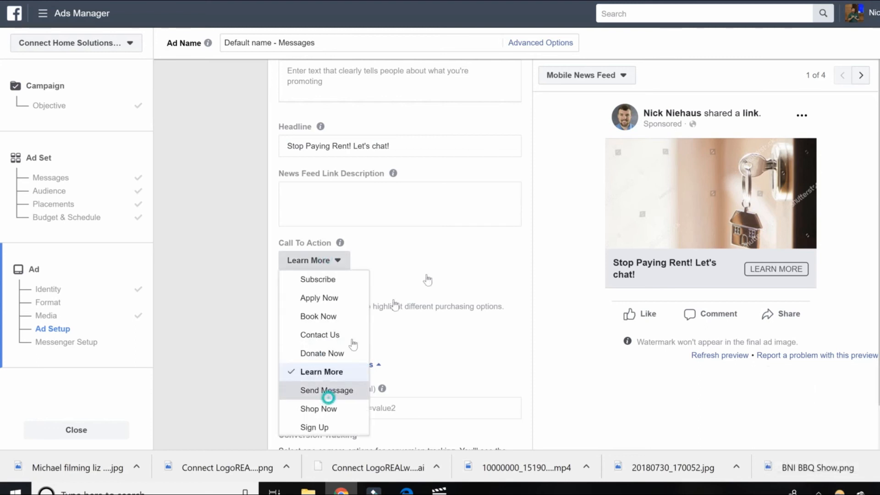
left_click(325, 390)
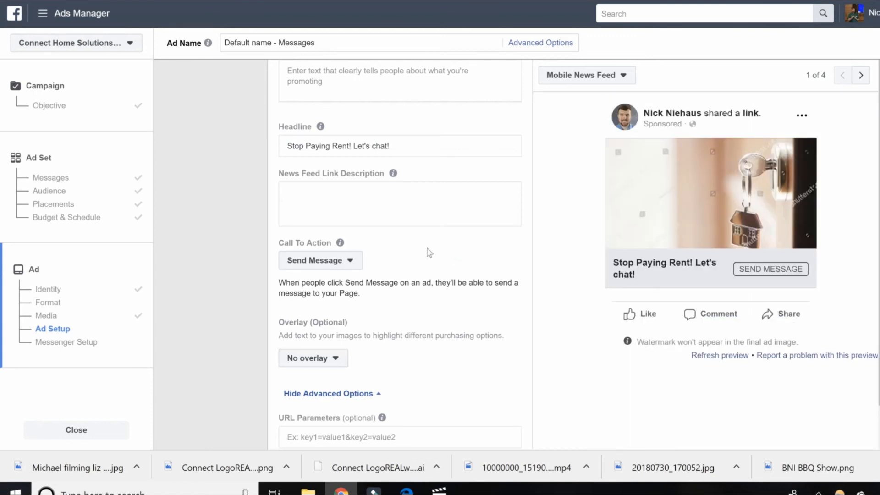
left_click(346, 263)
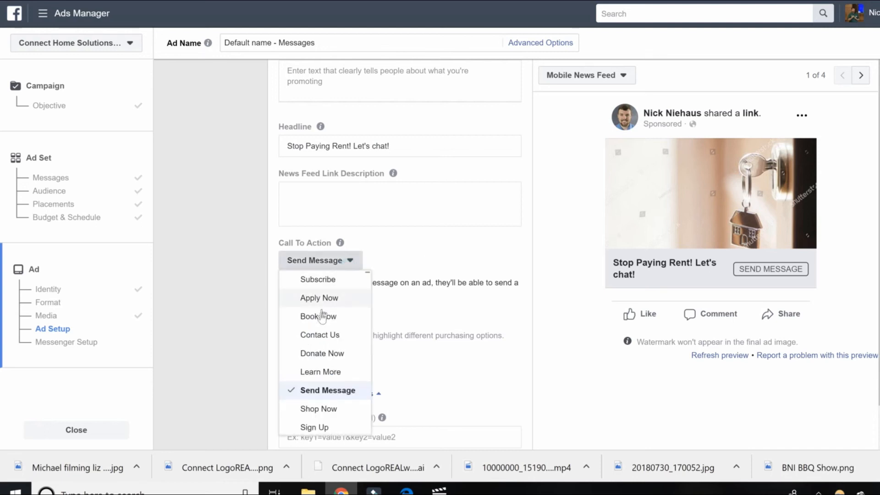
left_click(309, 373)
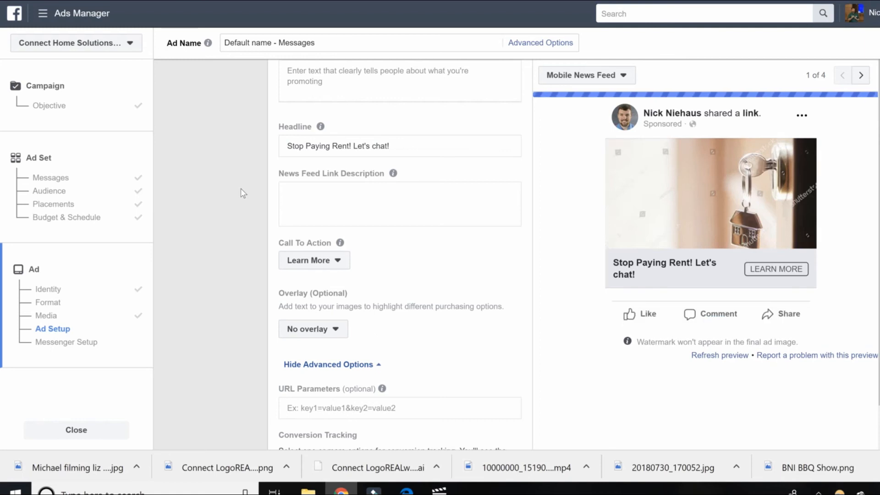
Enter "above" as the ad's text and "below" as its News Feed link description
scroll(243, 192, "up", 2)
left_click(323, 255)
left_click(347, 141)
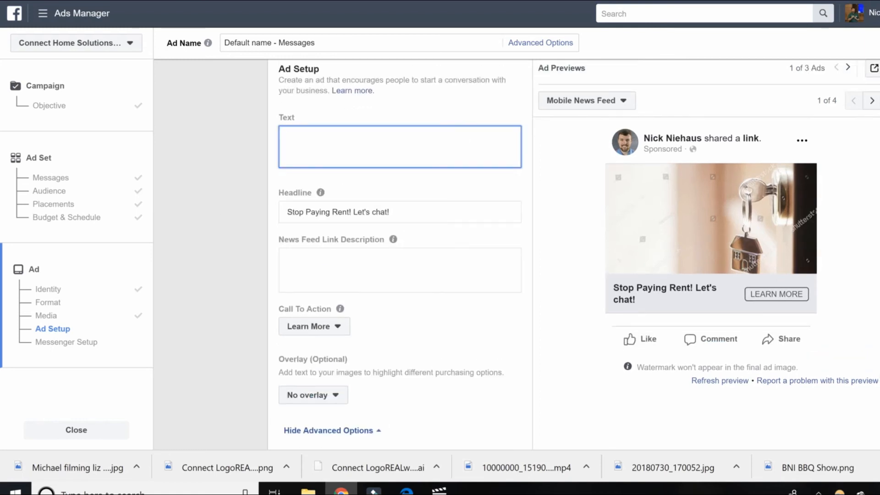
type("above")
left_click(391, 256)
type("below")
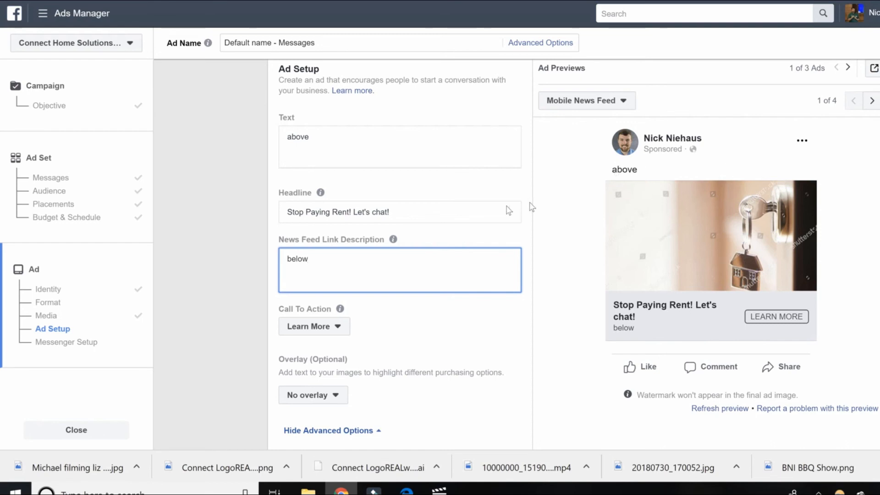
scroll(231, 219, "down", 2)
scroll(222, 195, "down", 2)
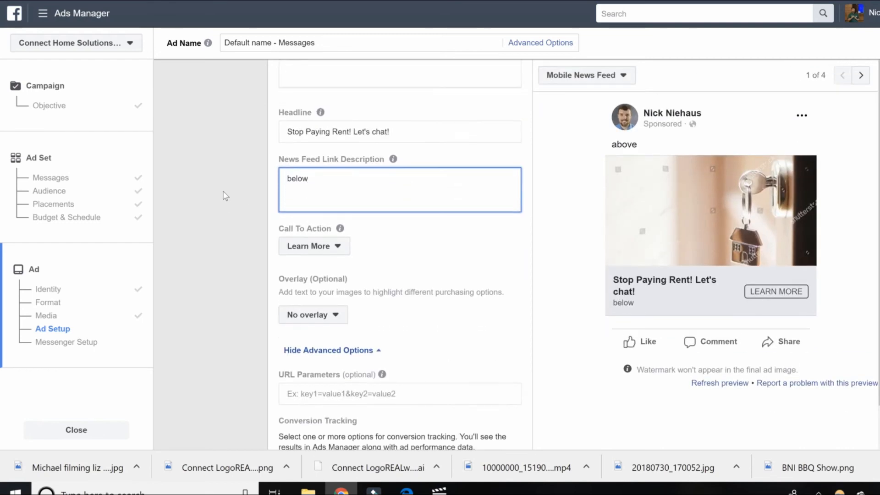
Review the image overlay options, keep No overlay, and look over the ad's conversion tracking settings
left_click(294, 262)
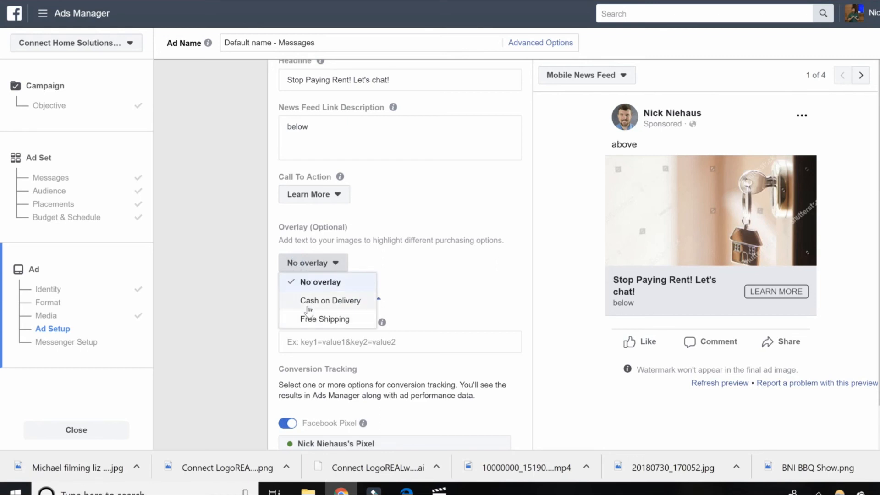
left_click(404, 216)
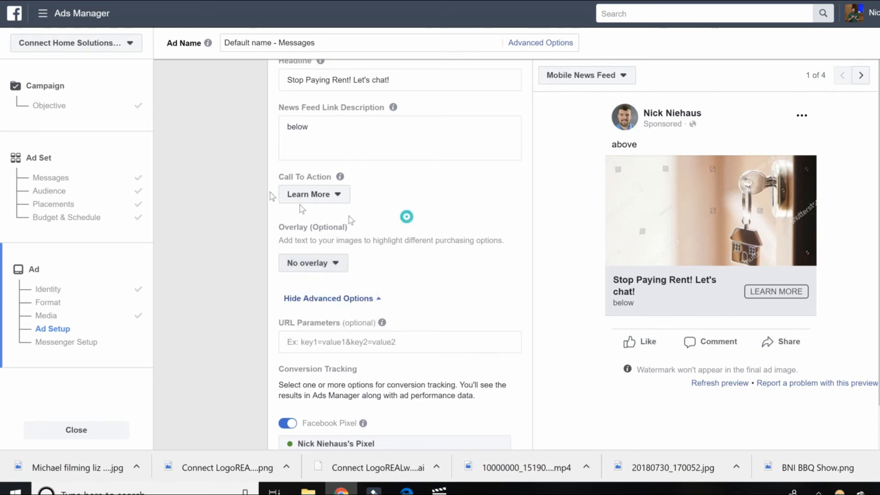
scroll(256, 157, "down", 1)
scroll(256, 157, "down", 4)
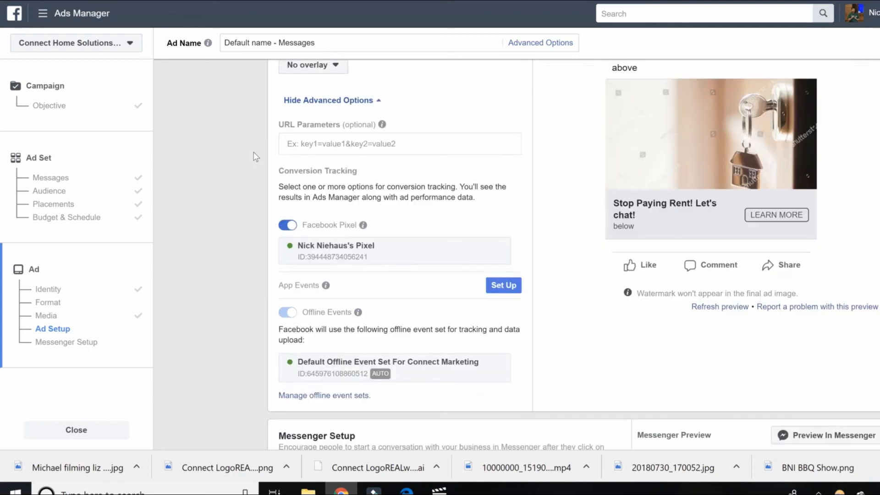
In the Messenger setup, compare the bot's "Get Started" screen with creating your own welcome experience, keeping the latter
scroll(253, 158, "down", 3)
scroll(253, 158, "down", 4)
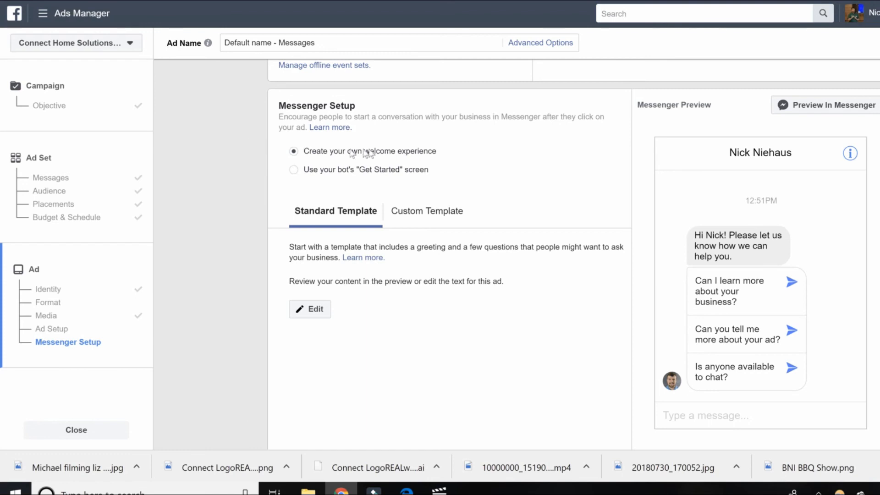
left_click(292, 168)
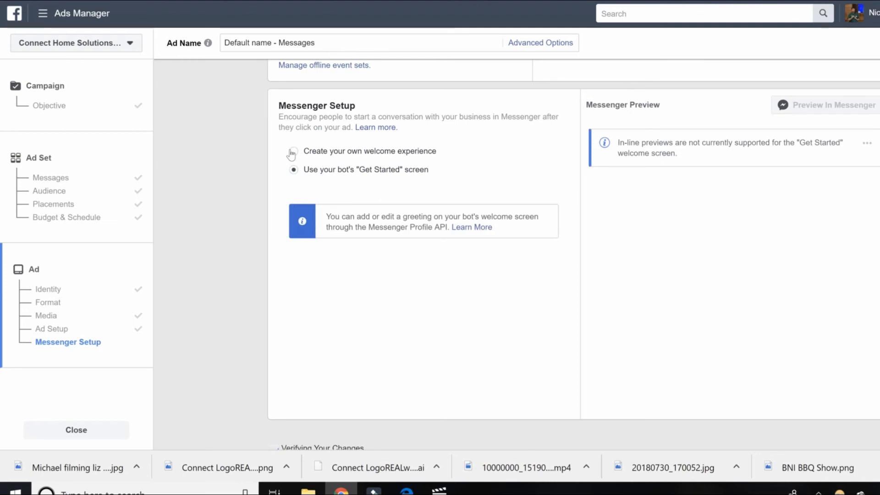
left_click(292, 152)
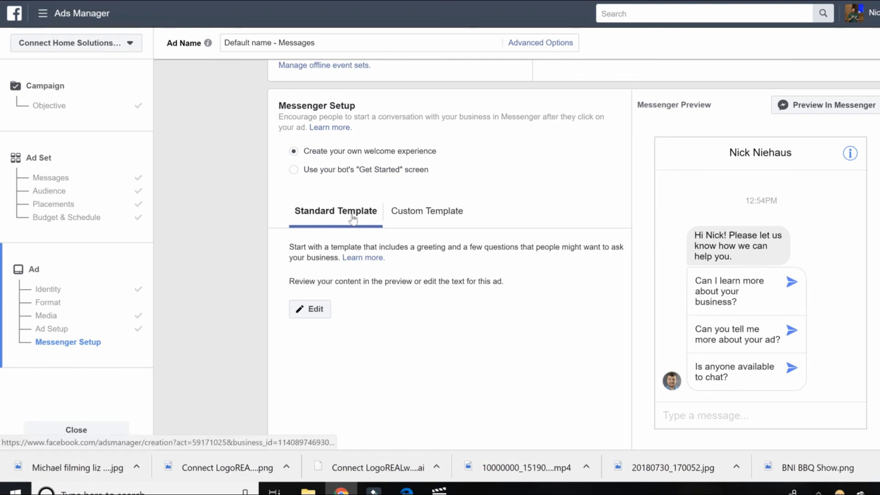
Reword the standard template's greeting after the personalized name to "So excited to hear you want to stopp paying rent and own your first home!"
left_click(312, 310)
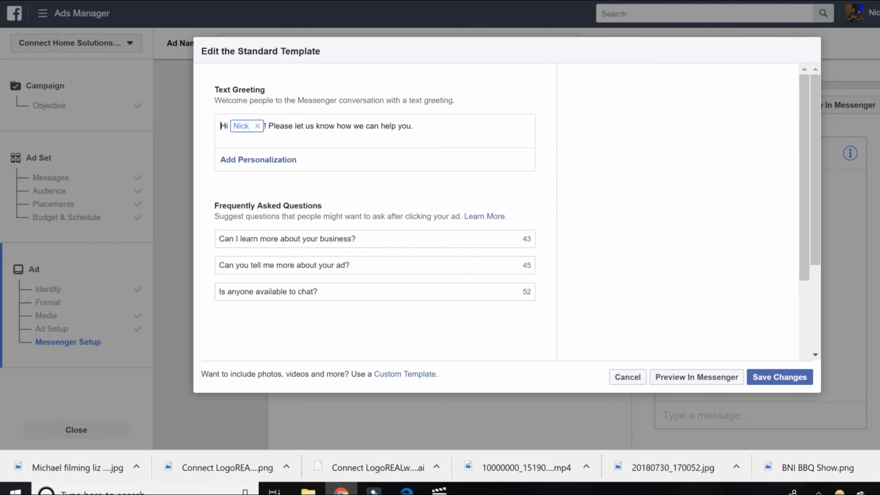
left_click_drag(440, 125, 268, 126)
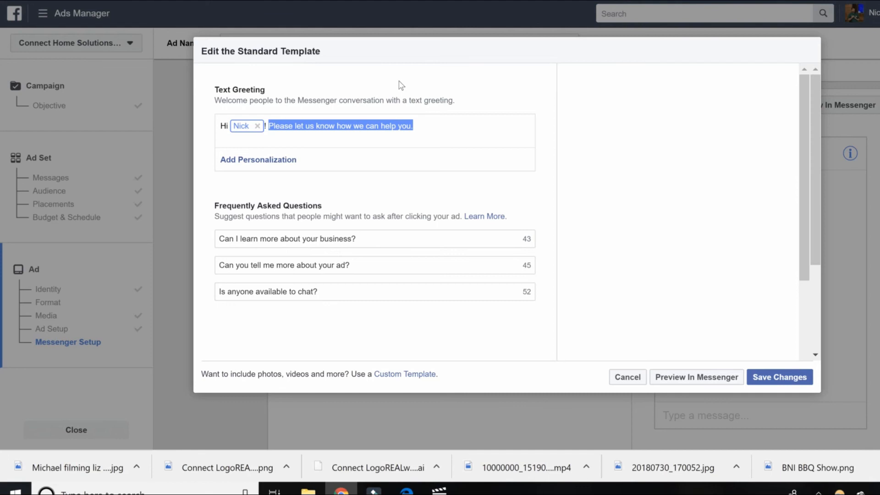
type("So e")
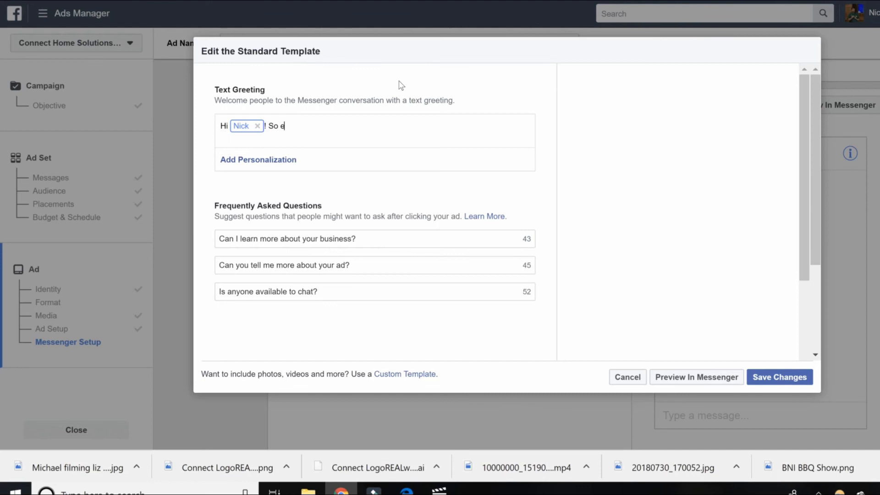
type("xcited to")
type("hear you want to stopp paying rent and own your first home!")
key("Tab")
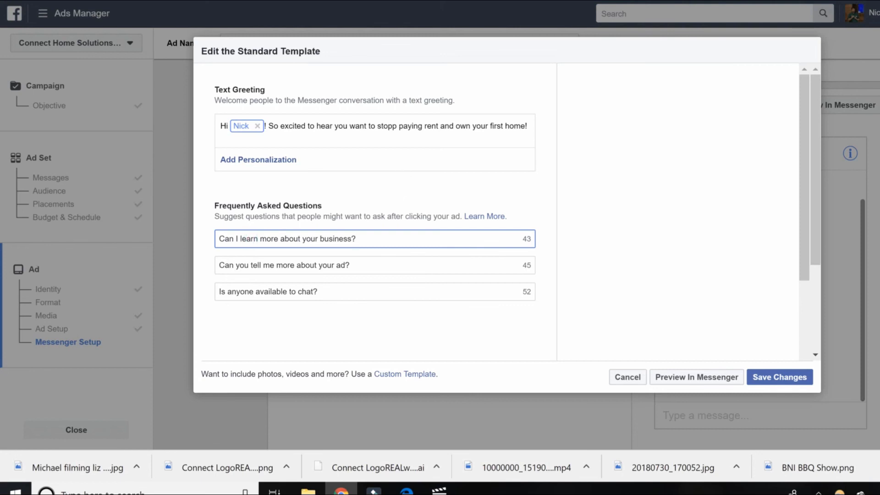
Replace the first frequently asked question with "I'm not ready to buy but can I ask you some questions?", and discard the template changes
left_click_drag(365, 239, 173, 242)
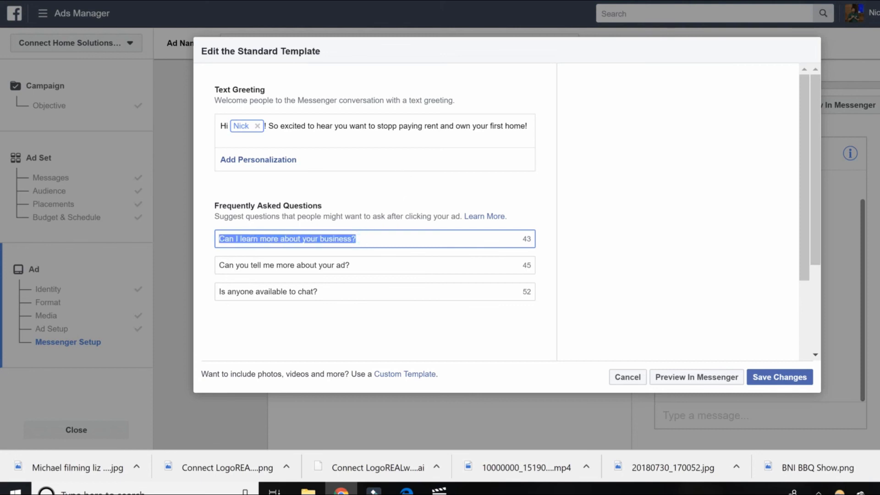
type("I'")
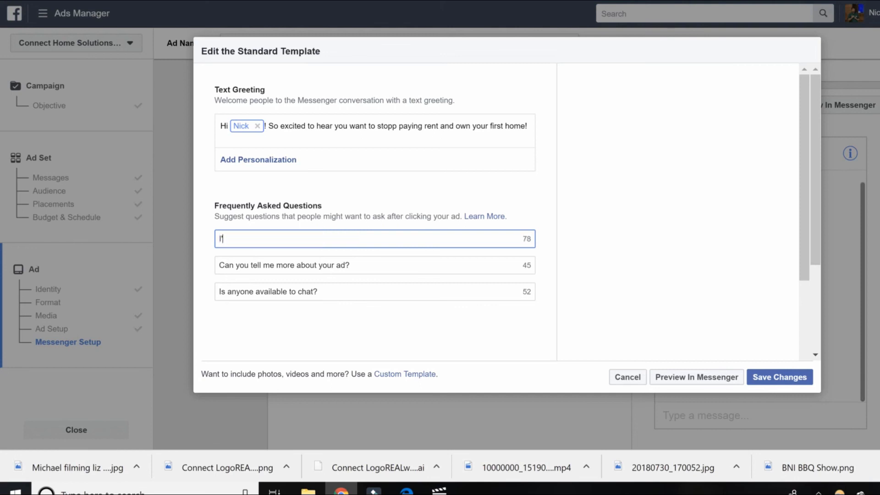
type("m not r")
type("eady to buy but can I ask you some questions?")
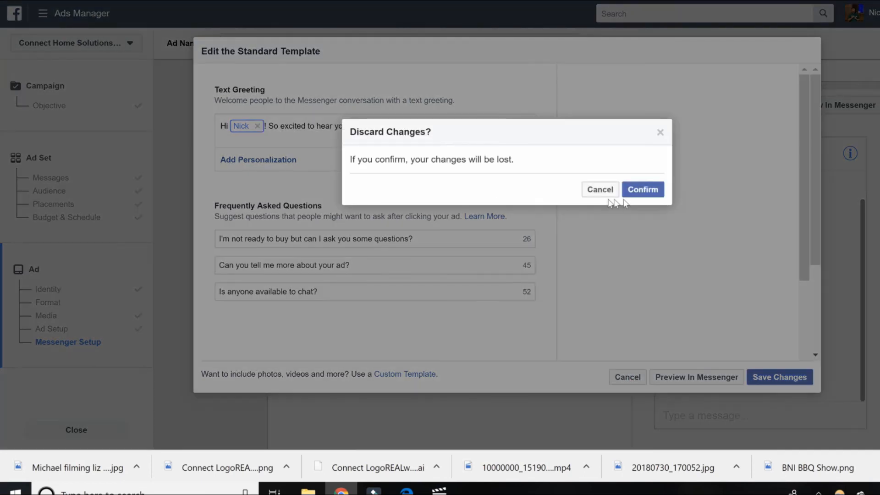
key("Return")
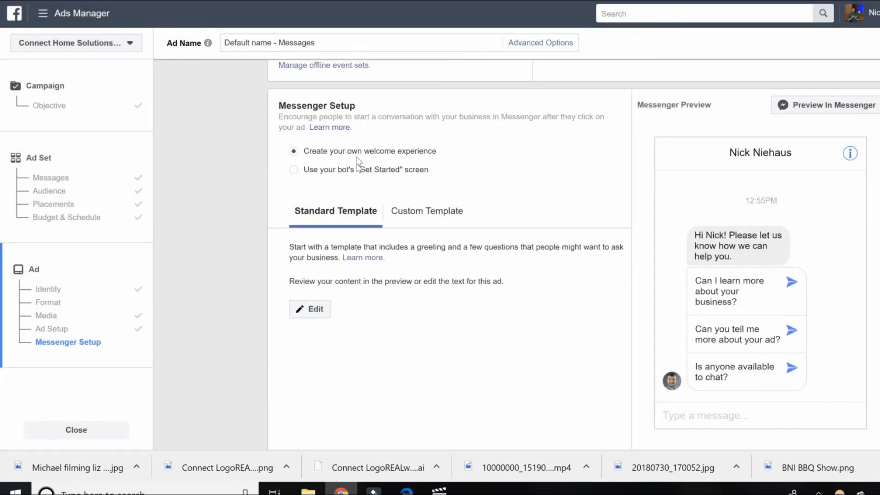
Revisit the bot's "Get Started" option and the standard template's editor, leaving your own welcome experience selected and the template unedited
left_click(293, 170)
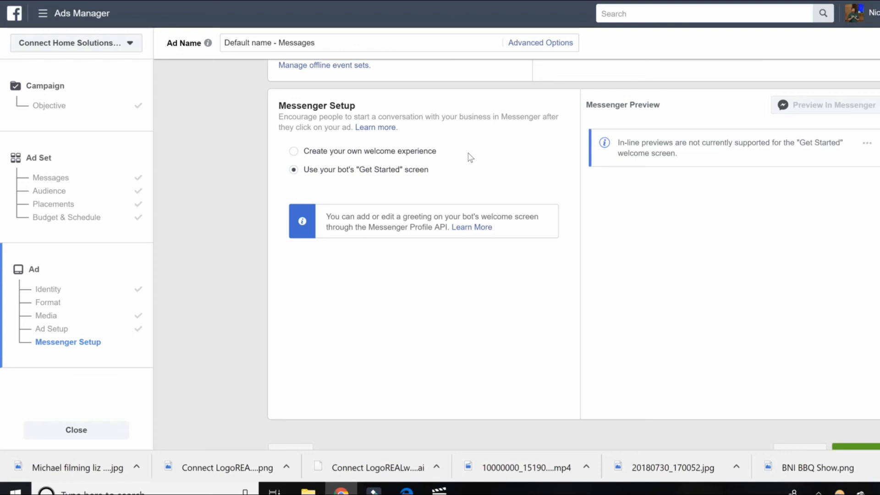
left_click(293, 152)
left_click(311, 314)
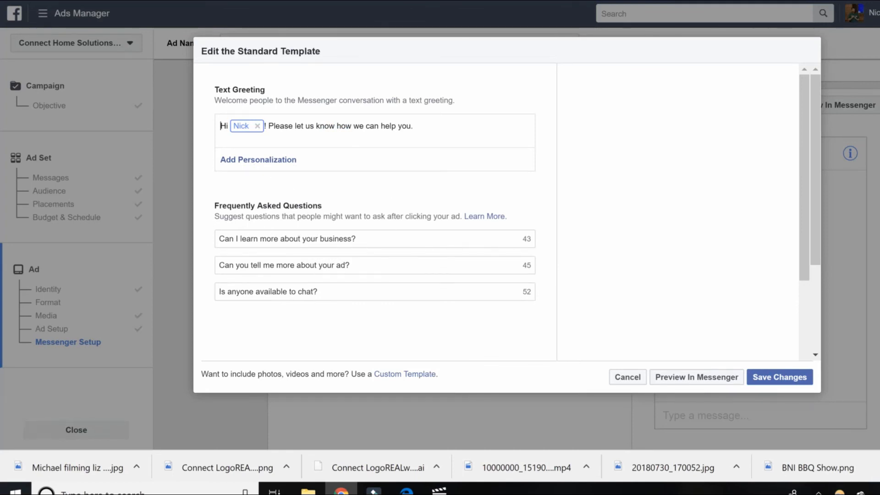
left_click(627, 376)
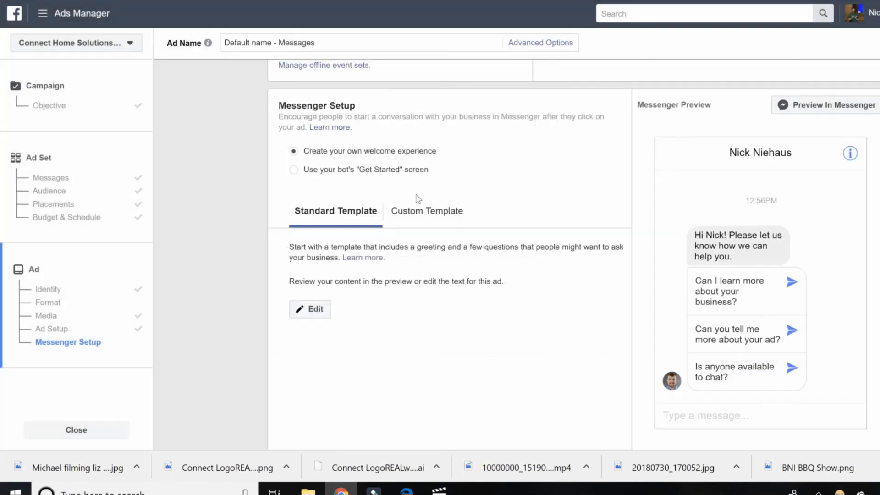
Switch the welcome experience to a custom template and start creating one
left_click(415, 212)
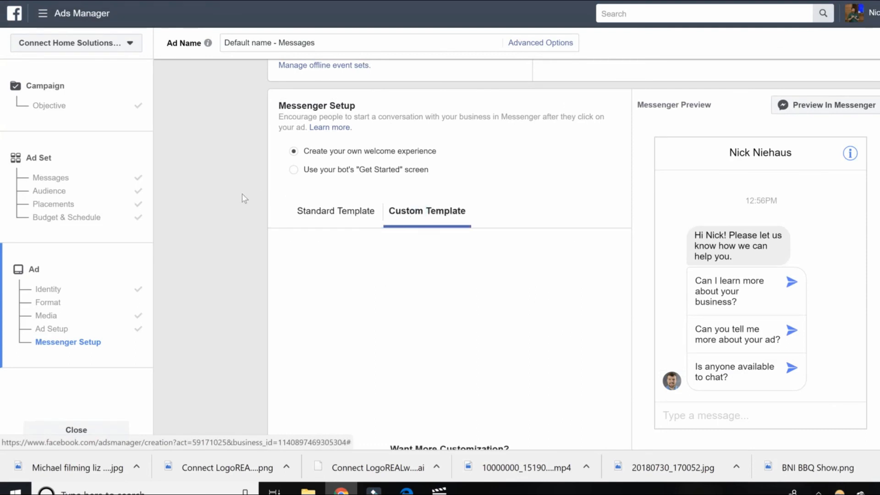
scroll(233, 209, "down", 4)
left_click(451, 317)
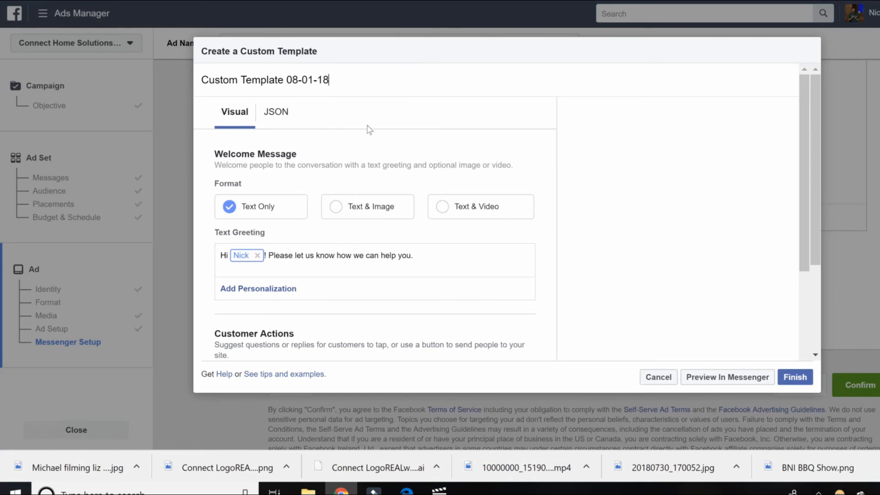
Remove the Frequently Asked Questions from the custom template's customer actions
scroll(367, 125, "down", 1)
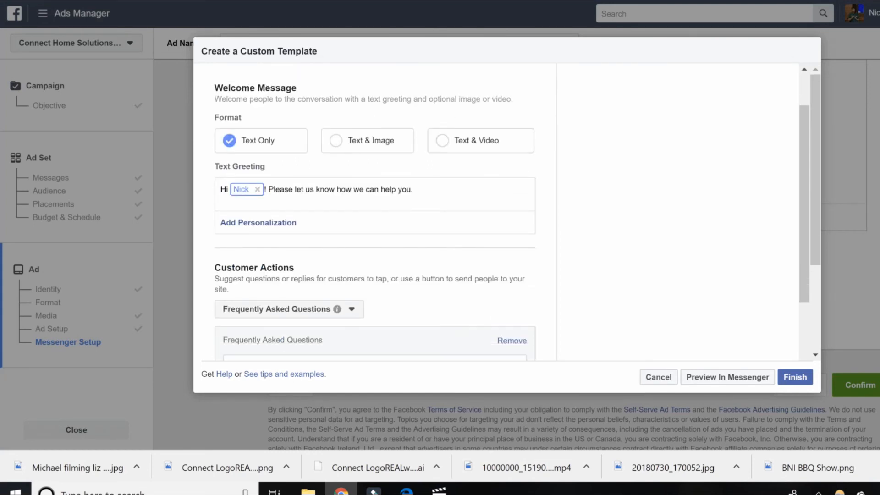
scroll(322, 98, "down", 1)
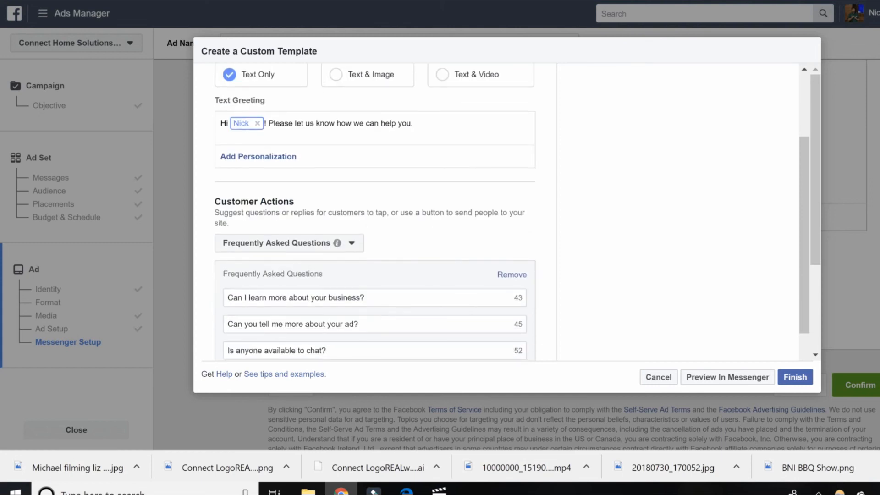
scroll(493, 214, "down", 1)
left_click(511, 208)
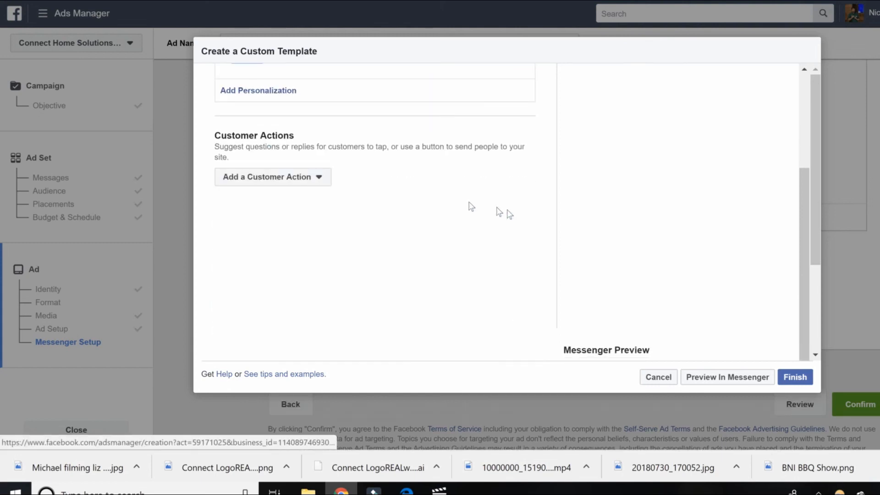
scroll(381, 249, "up", 3)
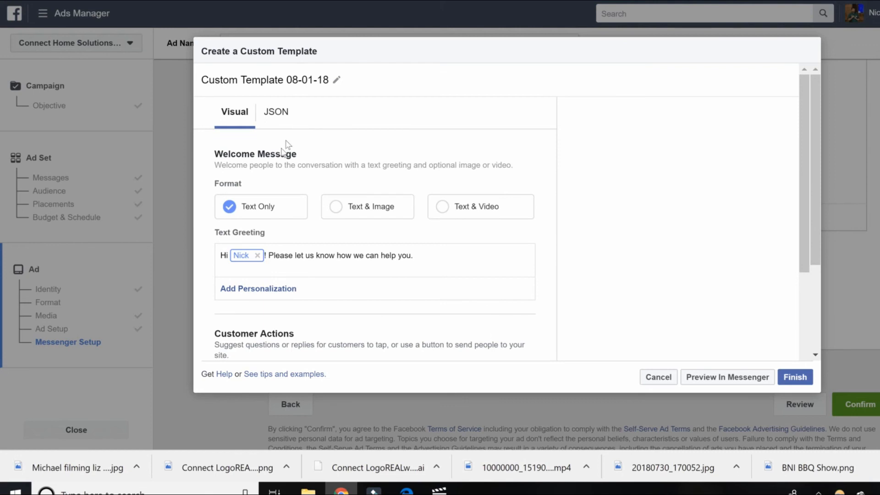
Try the Text & Image format for the welcome message, choose Text & Video instead, and review its video and quick reply settings
left_click_drag(430, 255, 268, 255)
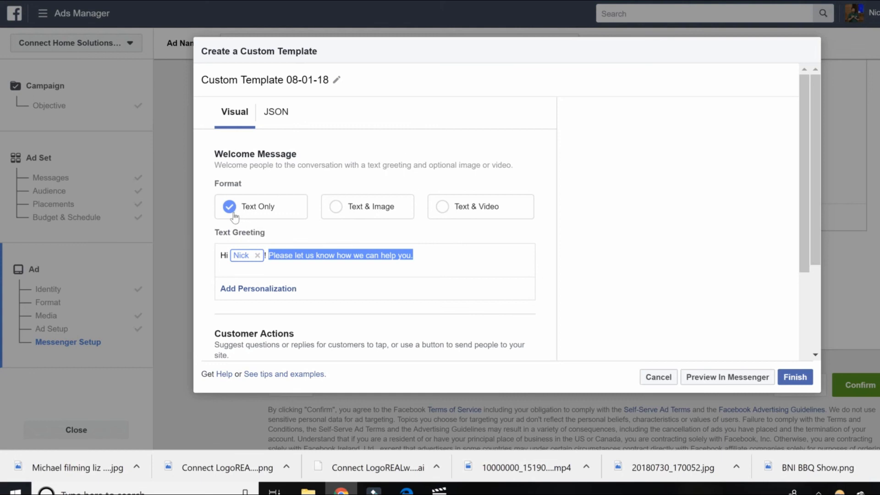
left_click(385, 210)
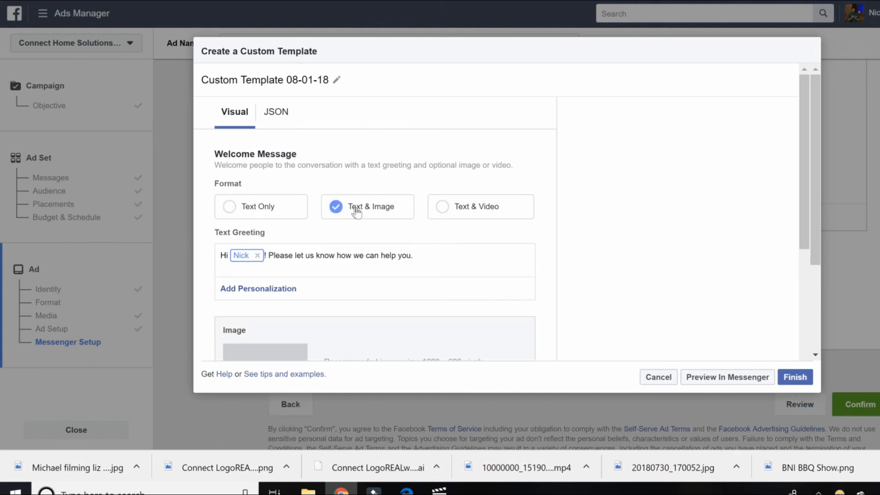
left_click(443, 208)
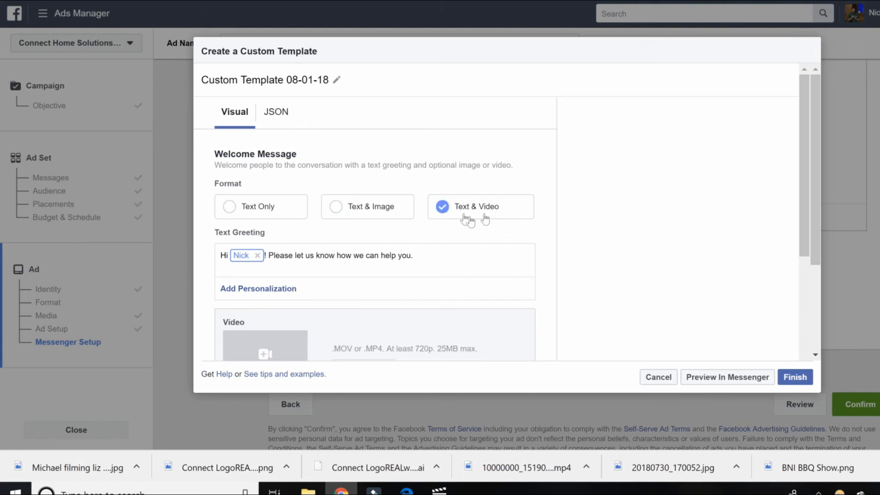
scroll(403, 179, "down", 2)
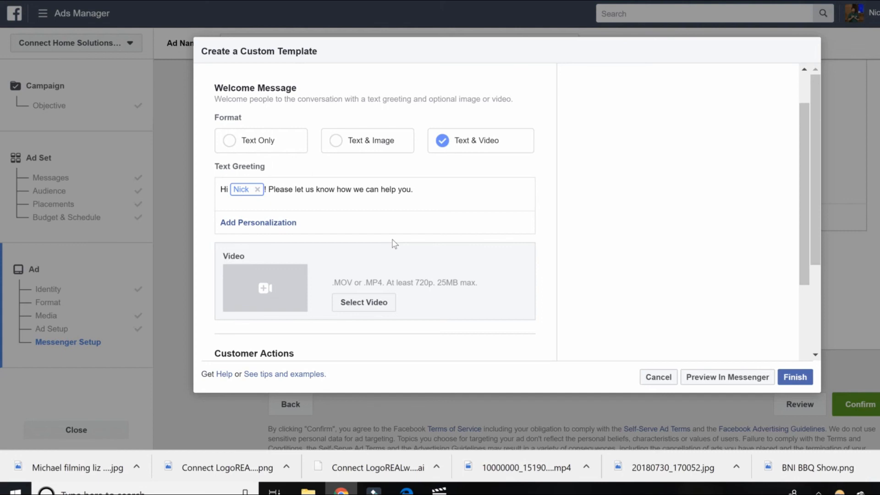
scroll(422, 229, "down", 4)
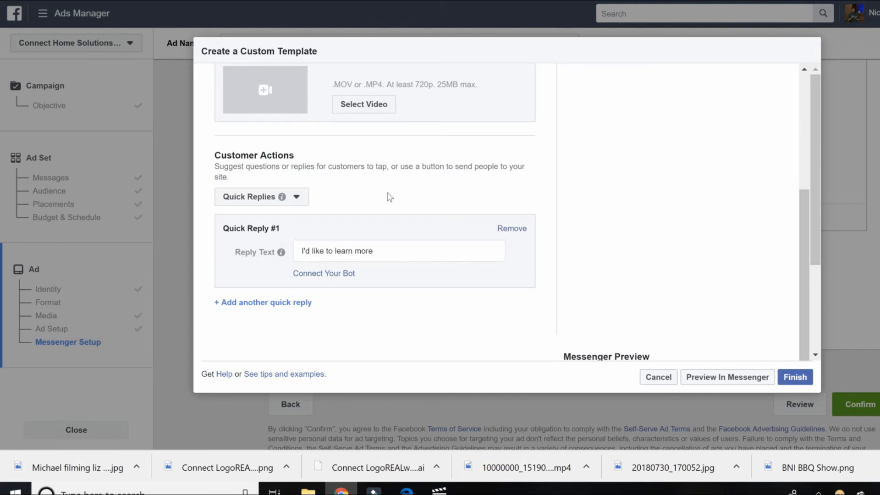
scroll(389, 193, "up", 1)
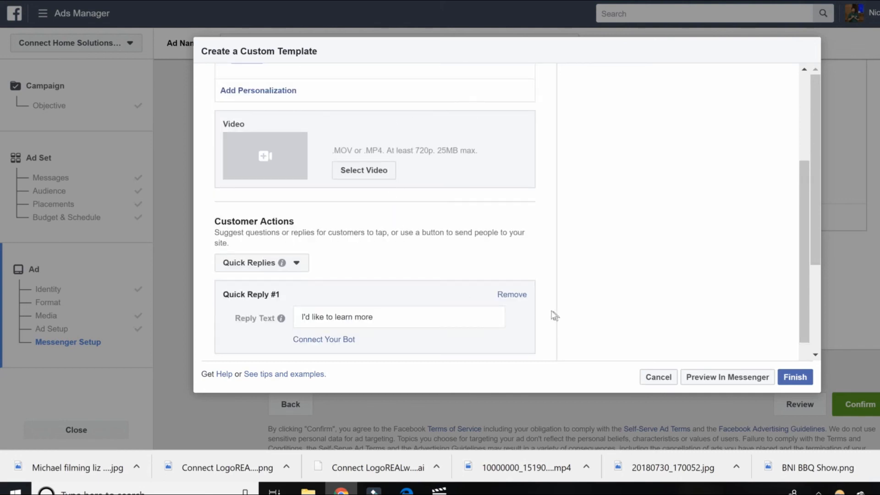
Remove Quick Reply #1 from the customer actions, and discard the custom template
left_click(512, 294)
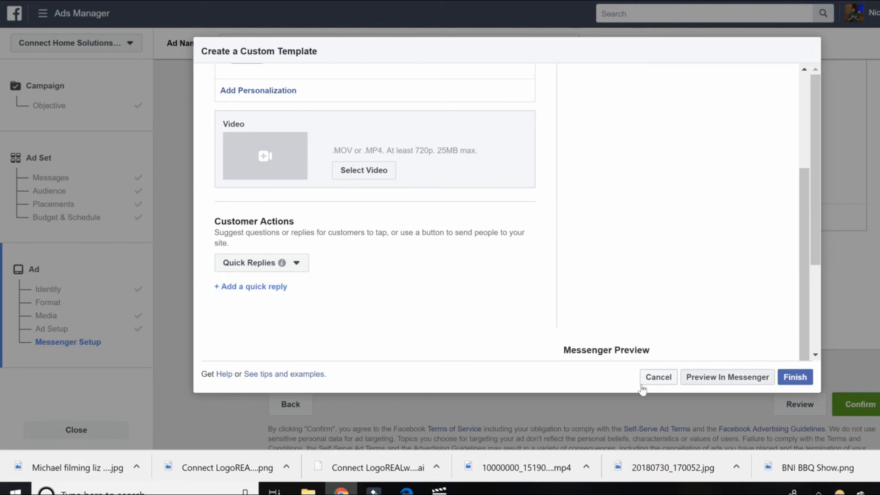
left_click(655, 378)
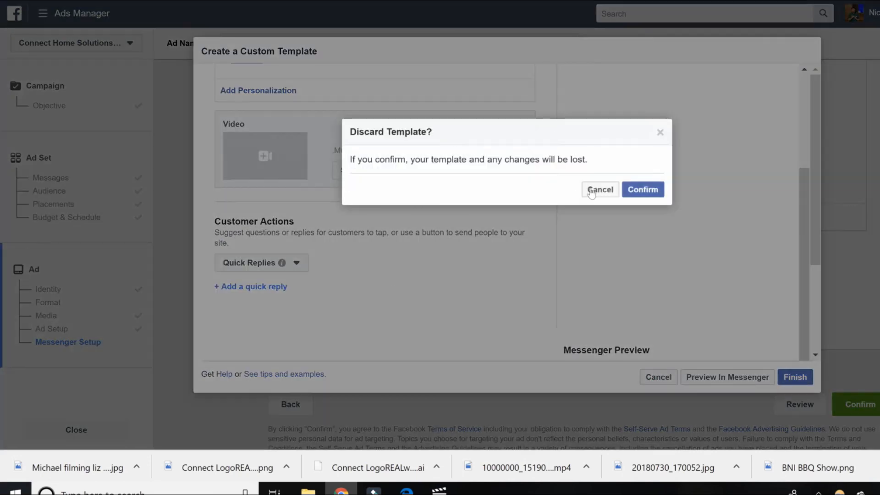
left_click(598, 189)
left_click(660, 383)
key("Return")
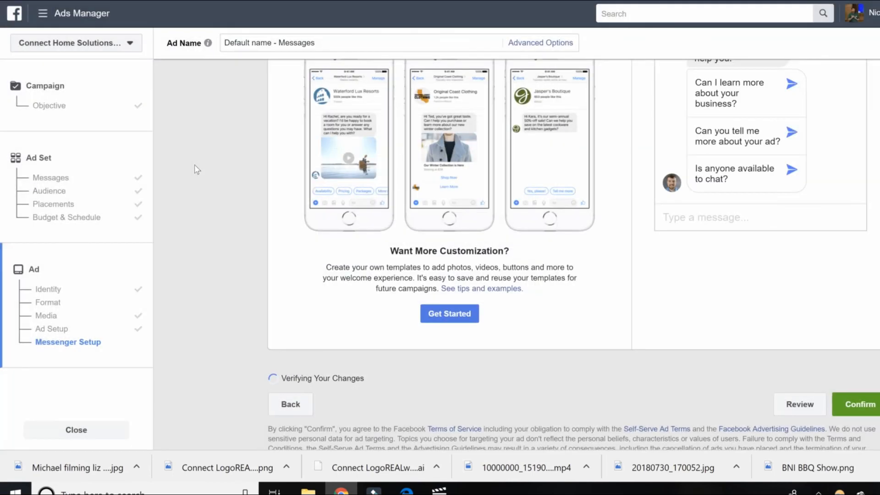
scroll(623, 231, "up", 3)
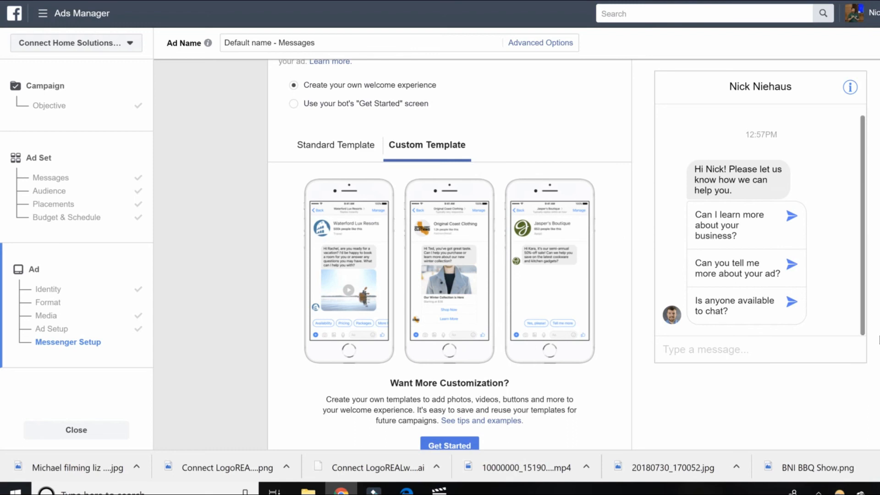
scroll(872, 333, "down", 2)
scroll(871, 333, "down", 1)
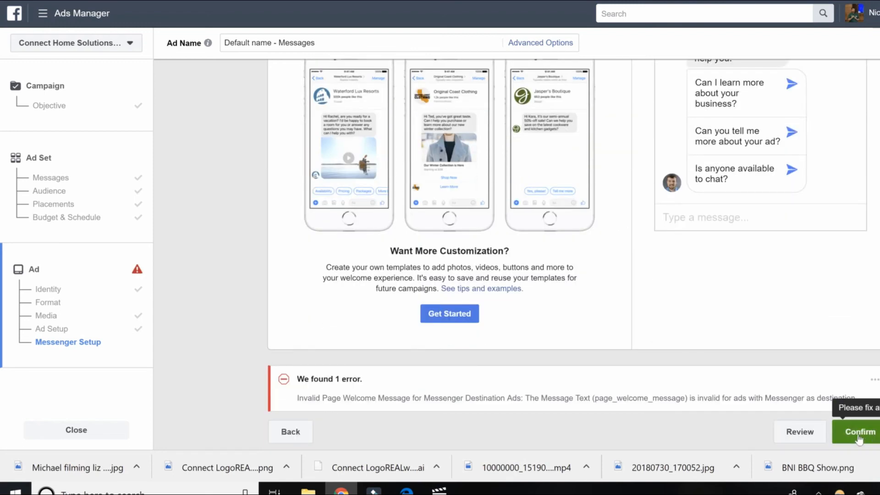